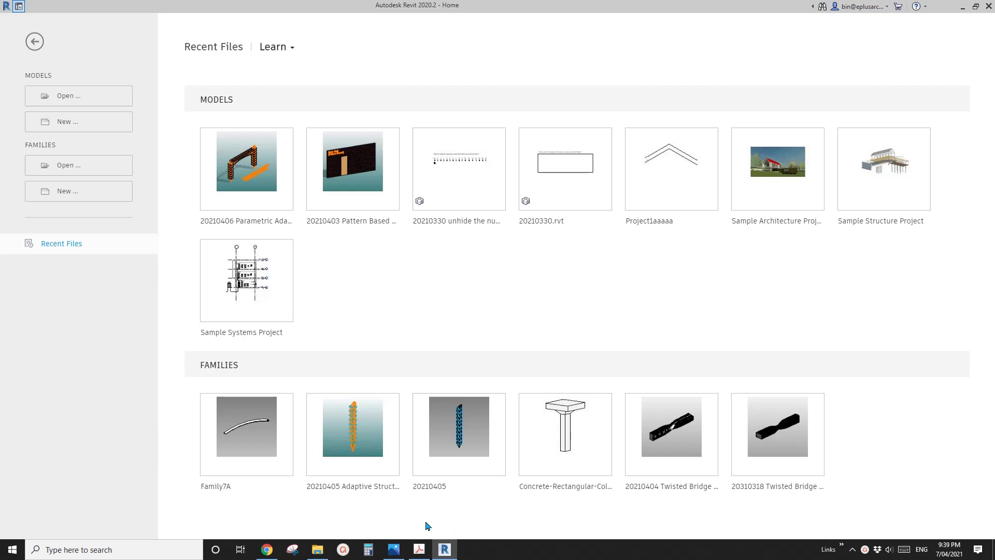
Review the San Berillo master plan reference image in Chrome, then return to Revit
left_click(267, 549)
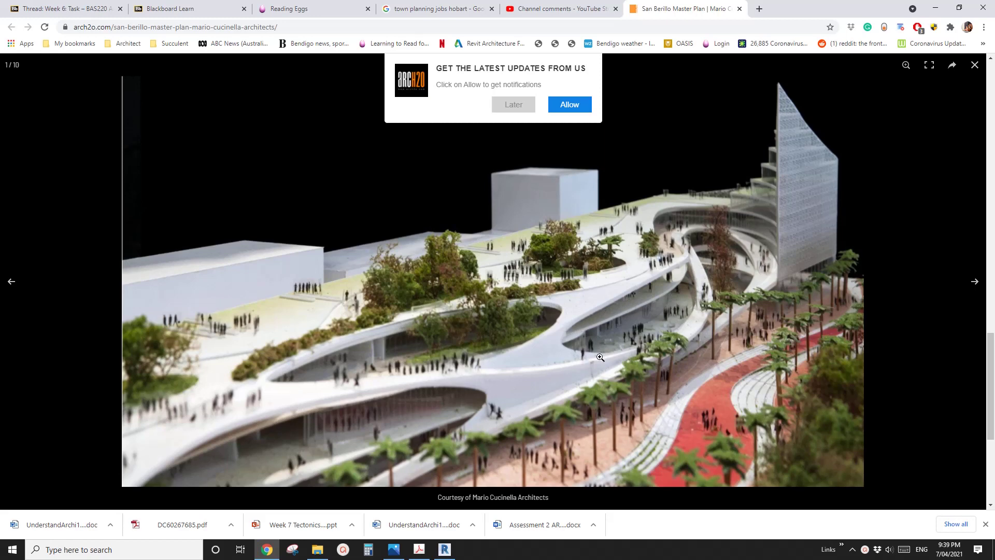
left_click(445, 549)
Create a new project from the Architectural Template
left_click(72, 121)
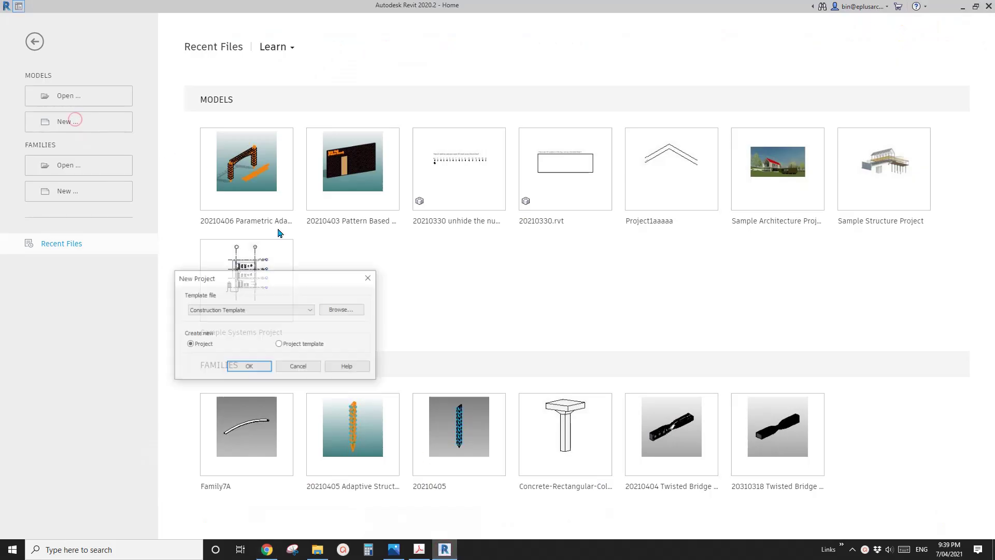
left_click(264, 310)
left_click(228, 332)
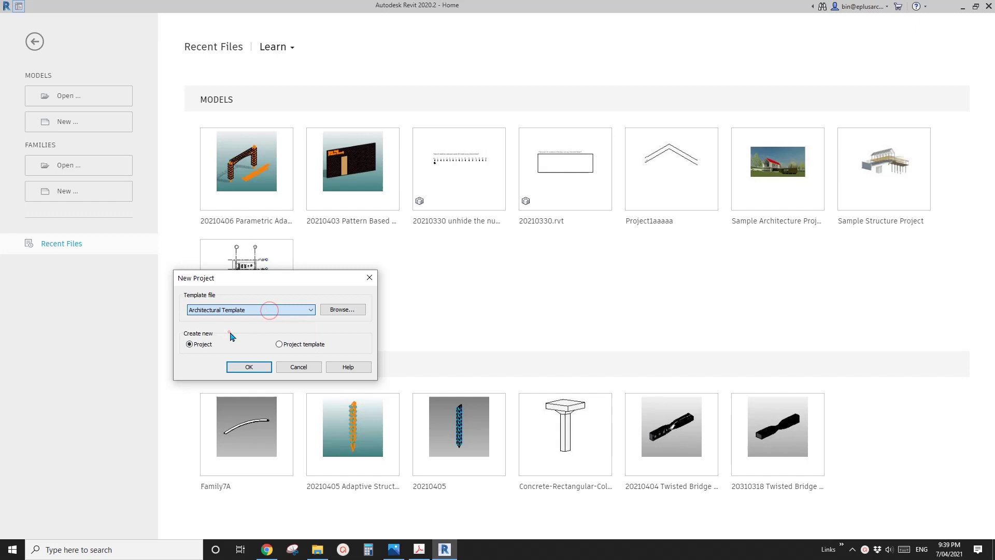
left_click(249, 367)
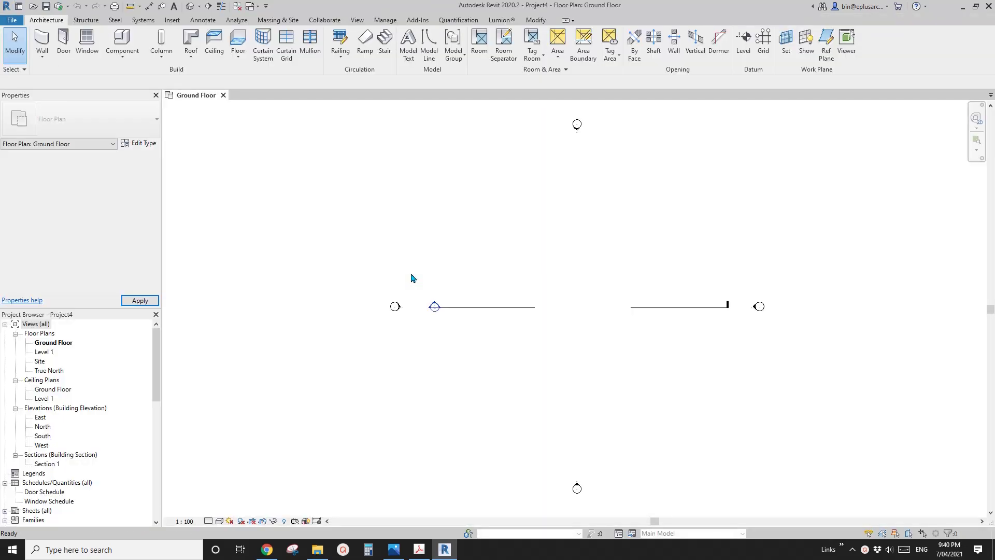
Start a Model In-Place family in the Mass category named Mass 1
left_click(123, 57)
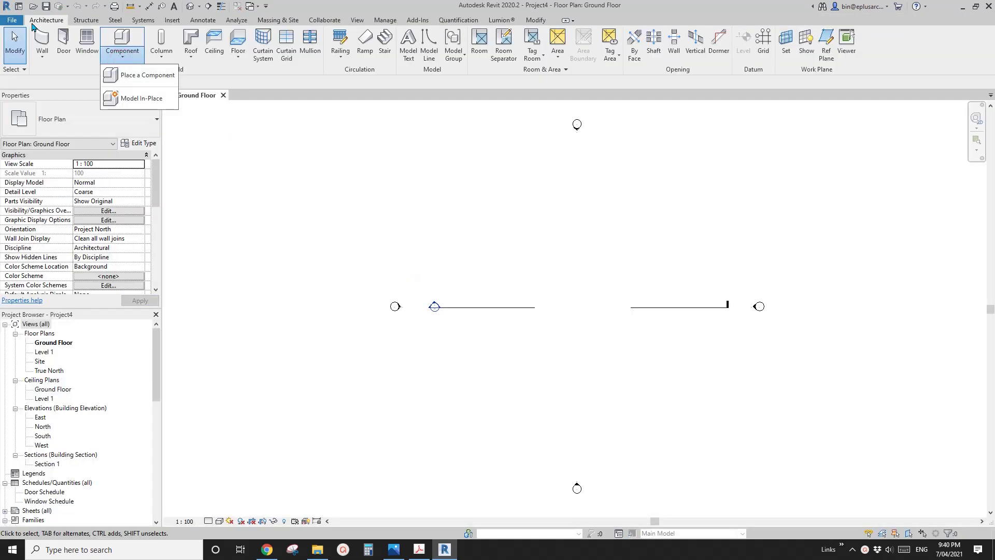
left_click(129, 53)
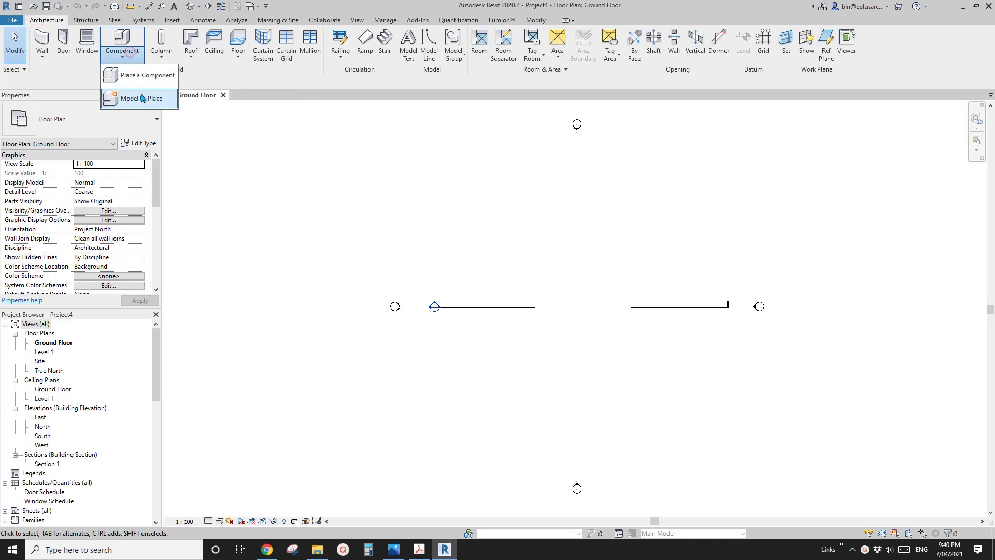
left_click(143, 98)
left_click(192, 276)
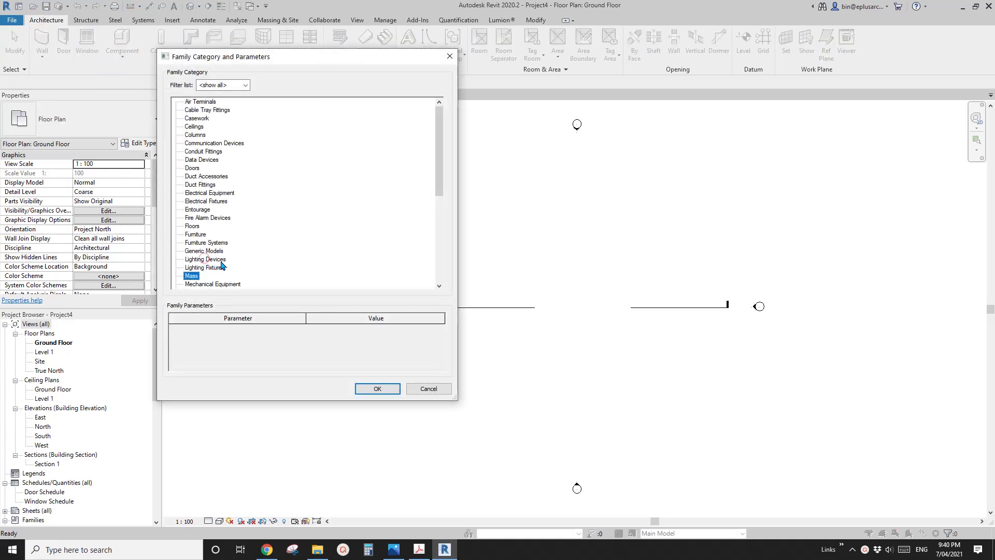
left_click(380, 388)
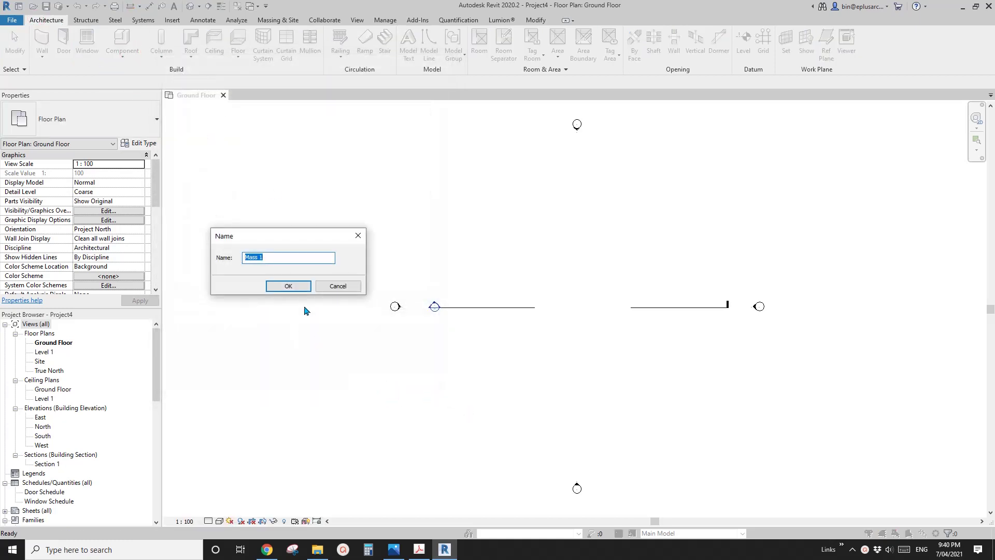
left_click(301, 286)
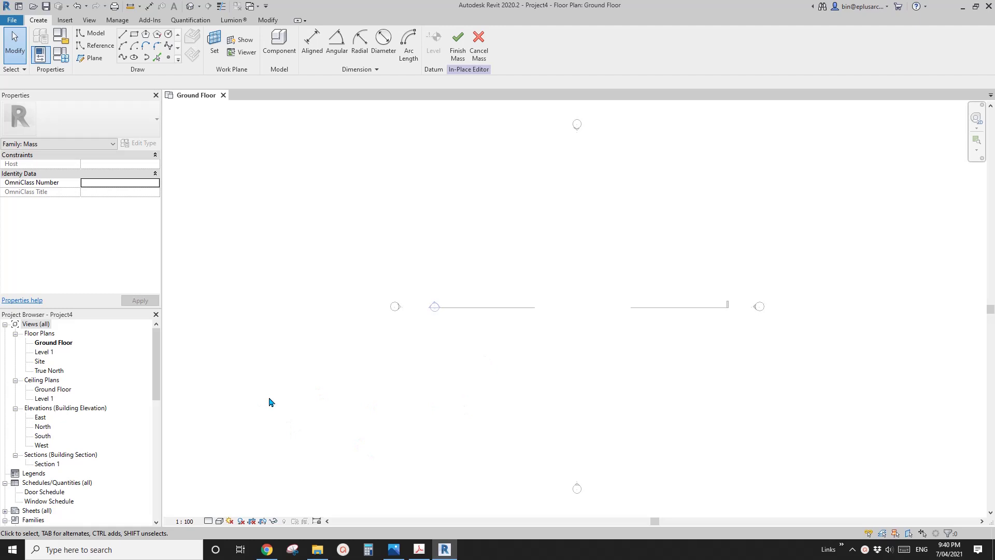
Make the Site plan the only open view, recheck the reference image, and start reference lines
double_click(40, 362)
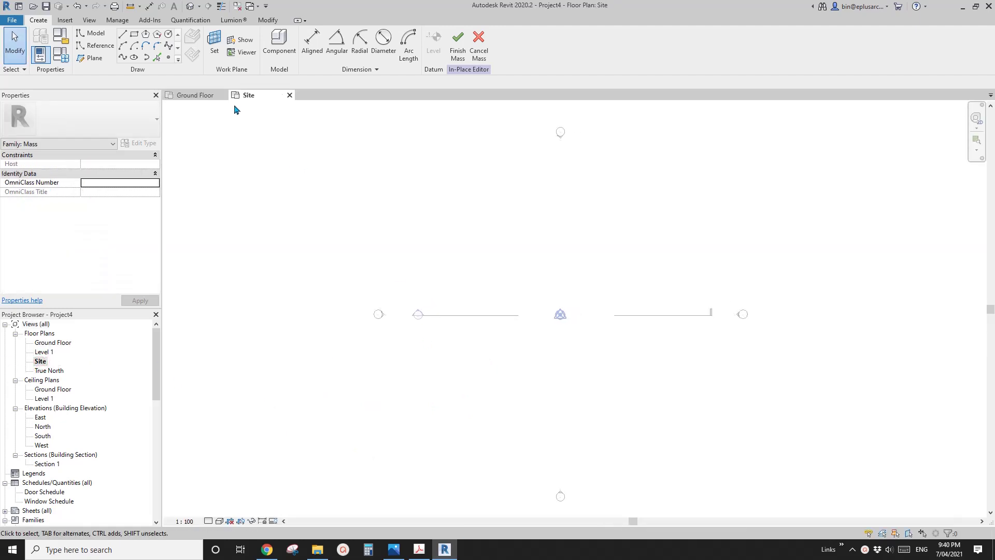
left_click(222, 94)
middle_click_drag(558, 320, 466, 288)
left_click(277, 547)
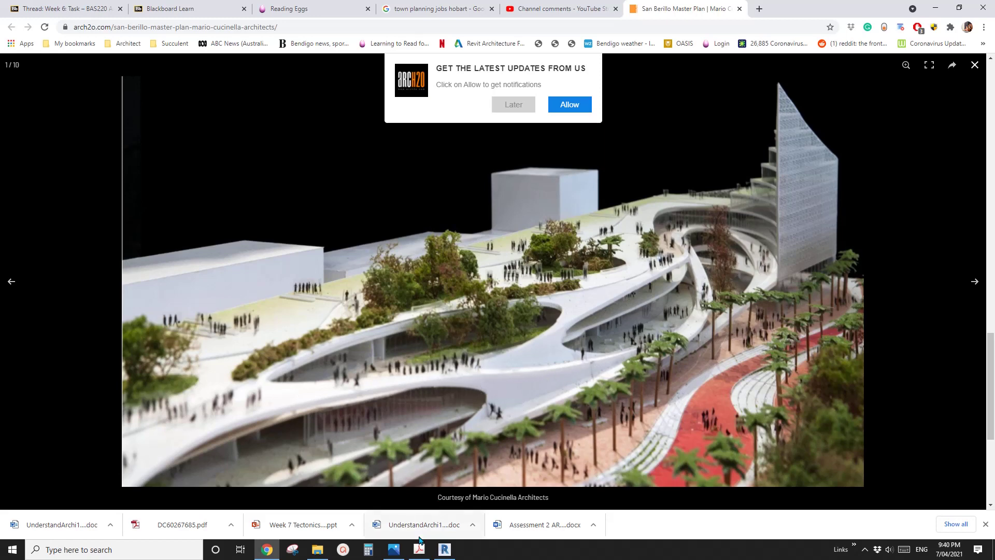
left_click(444, 549)
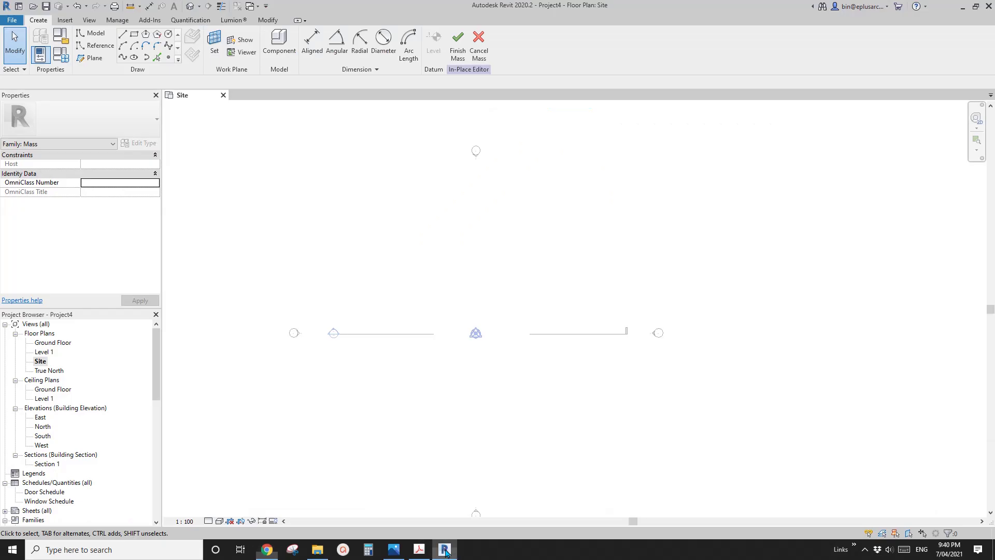
left_click(91, 46)
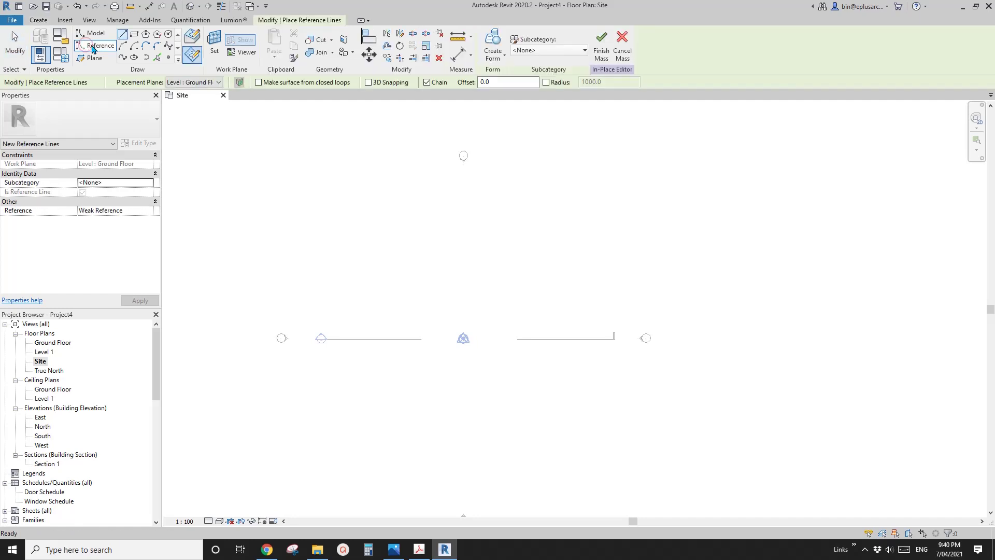
Draw the first five-point wavy reference spline with Spline Through Points across the Site plan
left_click(123, 57)
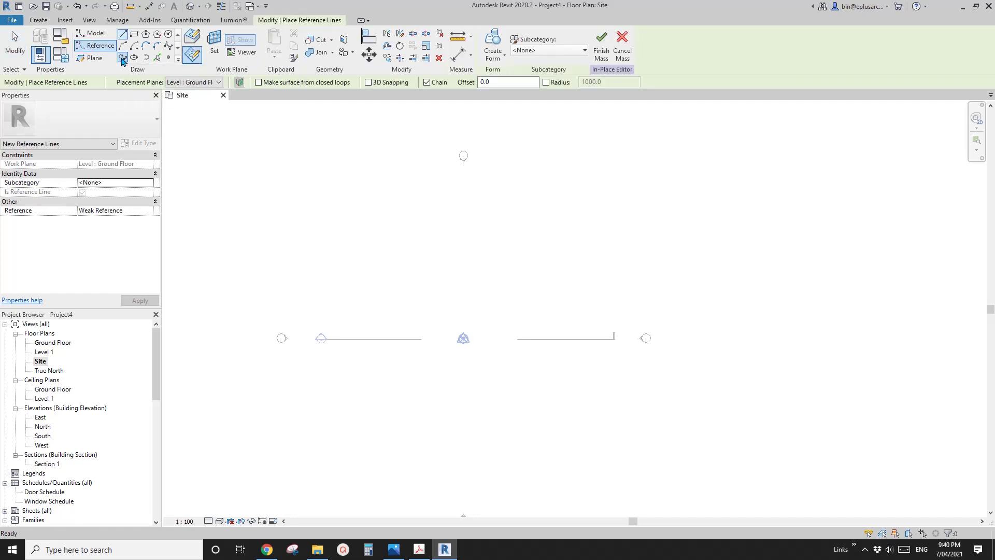
scroll(392, 308, "up", 3)
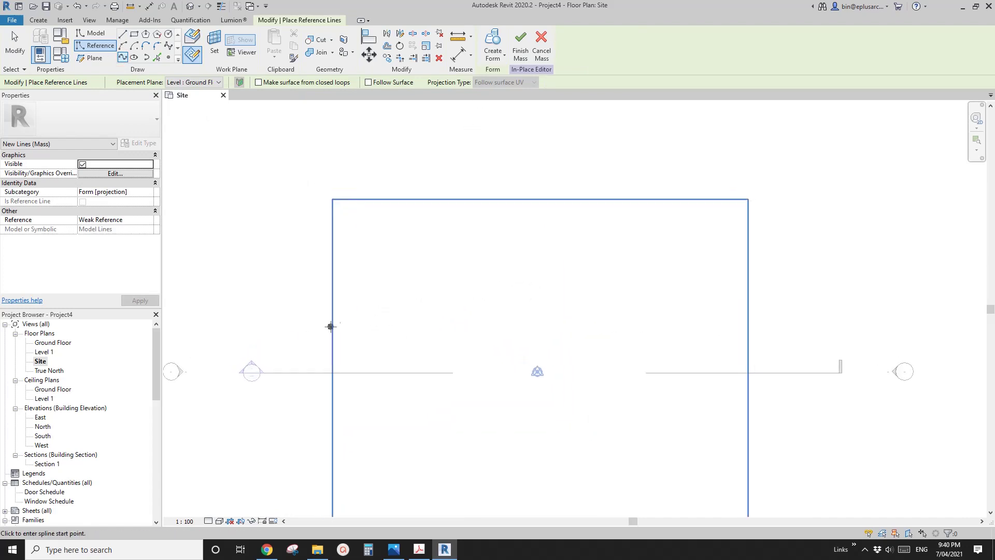
left_click(287, 339)
left_click(439, 308)
left_click(590, 326)
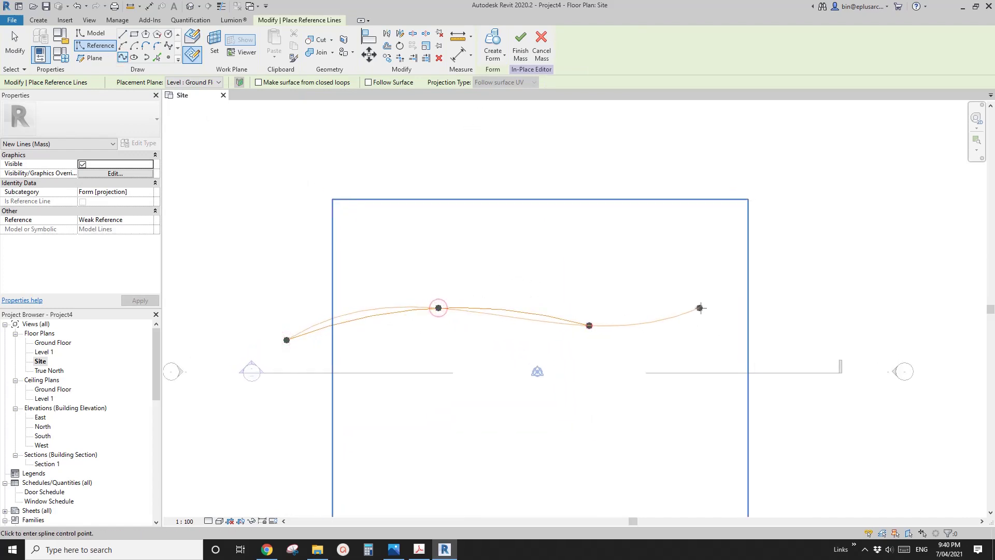
left_click(708, 306)
left_click(871, 307)
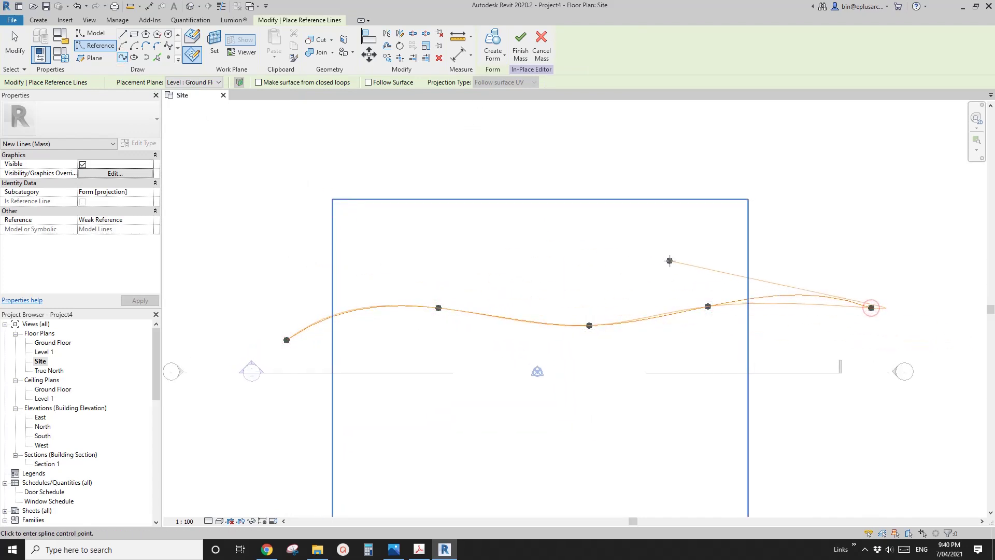
key("Escape")
Draw the second and third five-point wavy splines stacked above the first
middle_click_drag(442, 294, 415, 304)
left_click(254, 312)
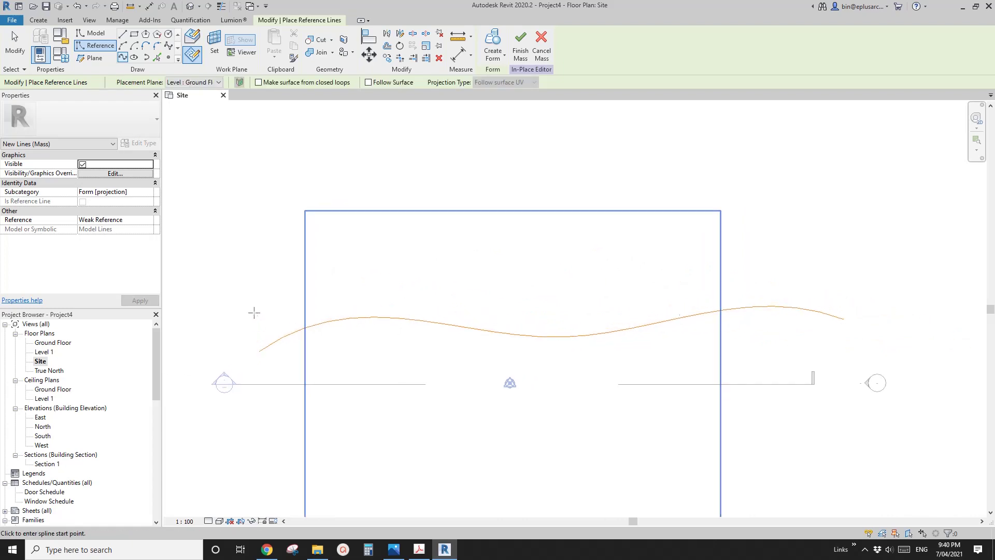
left_click(412, 305)
left_click(562, 306)
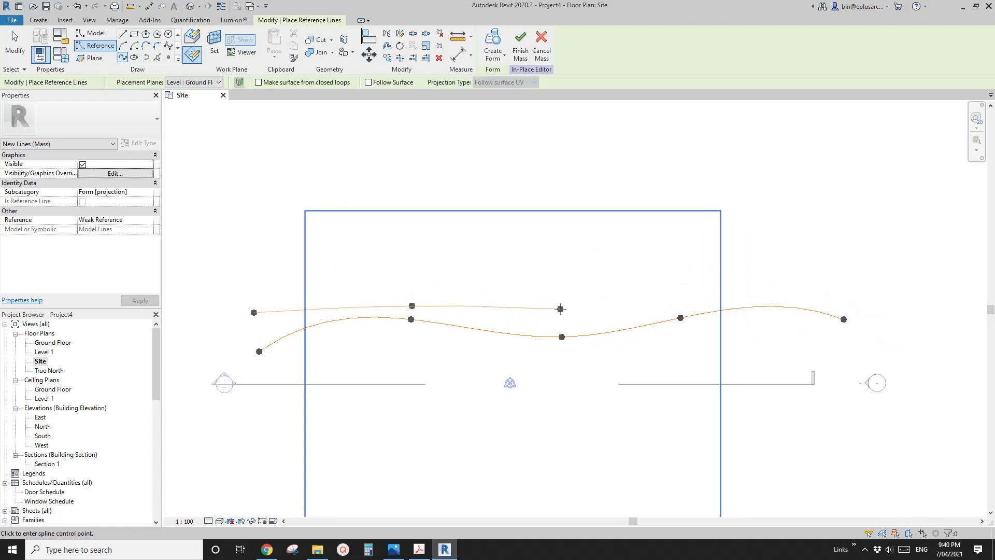
left_click(681, 307)
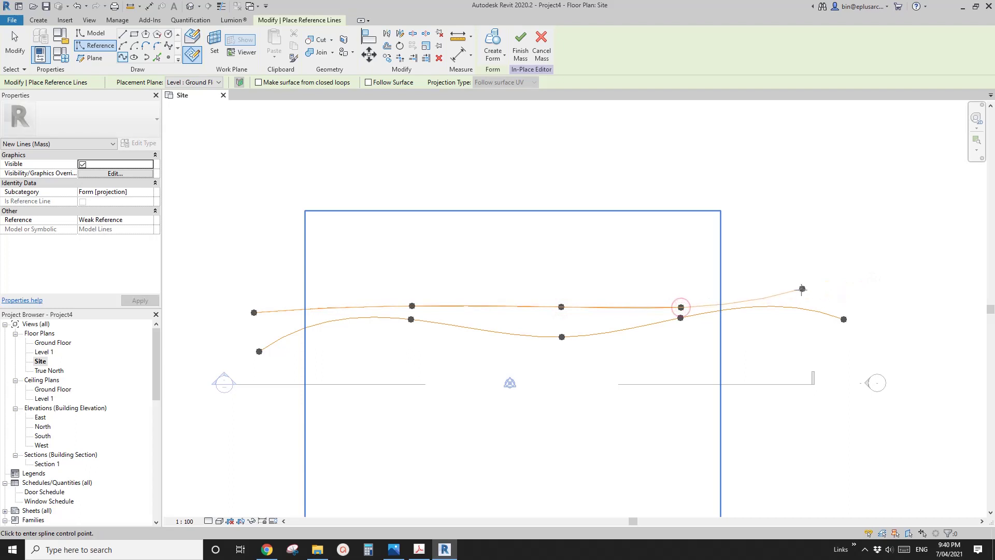
left_click(843, 278)
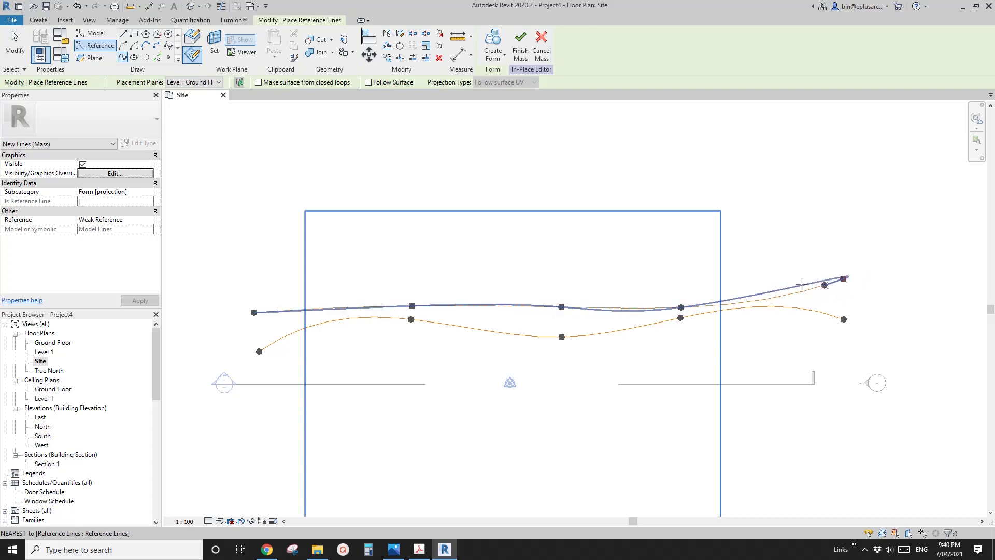
key("Escape")
left_click(250, 275)
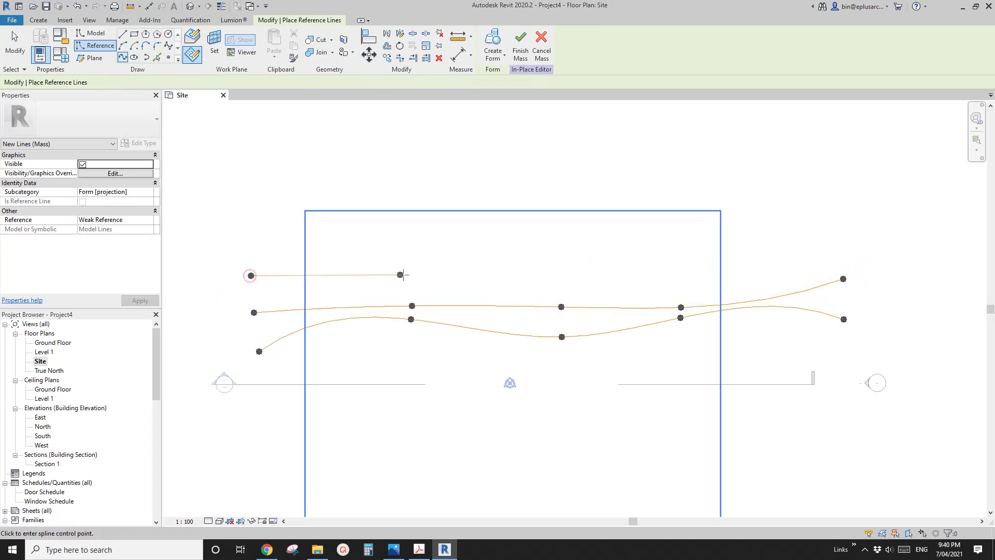
left_click(409, 276)
left_click(559, 266)
left_click(680, 276)
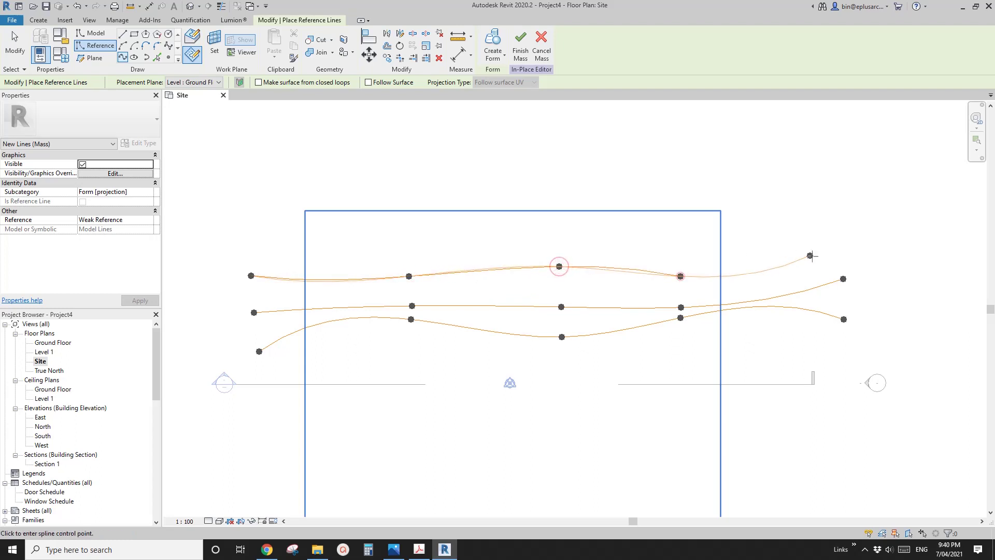
left_click(835, 259)
key("Escape")
Draw the fourth and fifth five-point wavy splines at the top of the stack
left_click(243, 242)
left_click(405, 234)
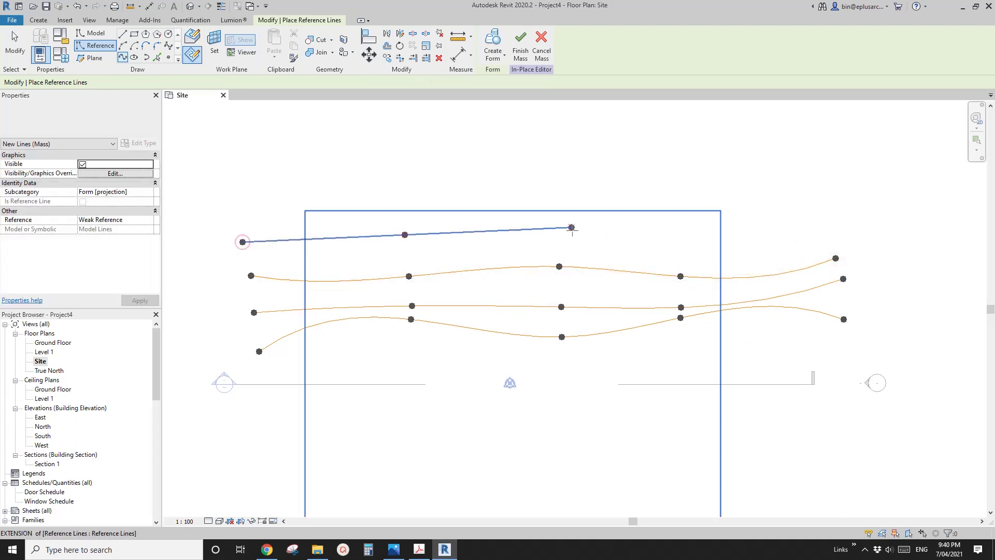
left_click(559, 237)
left_click(688, 251)
left_click(825, 229)
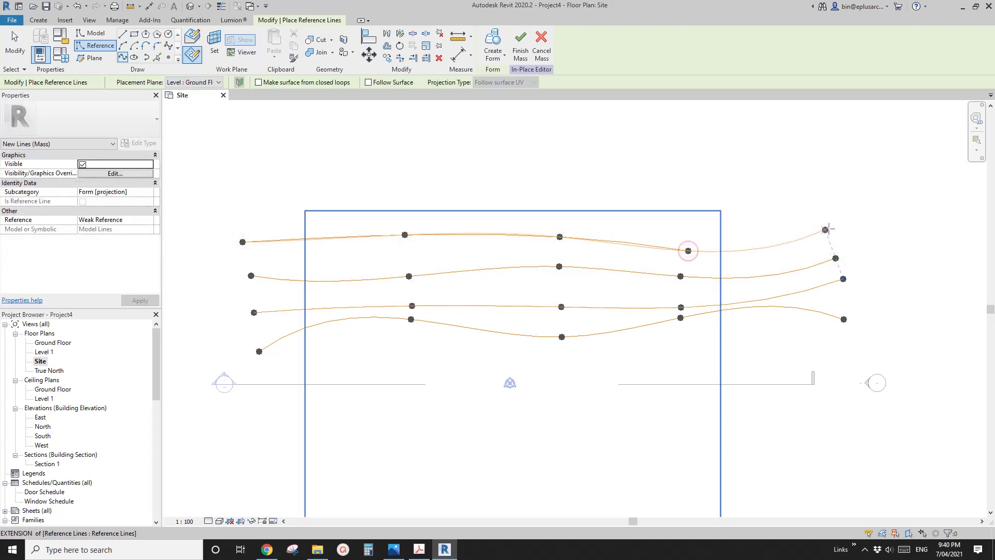
key("Escape")
left_click(246, 204)
left_click(398, 190)
left_click(524, 206)
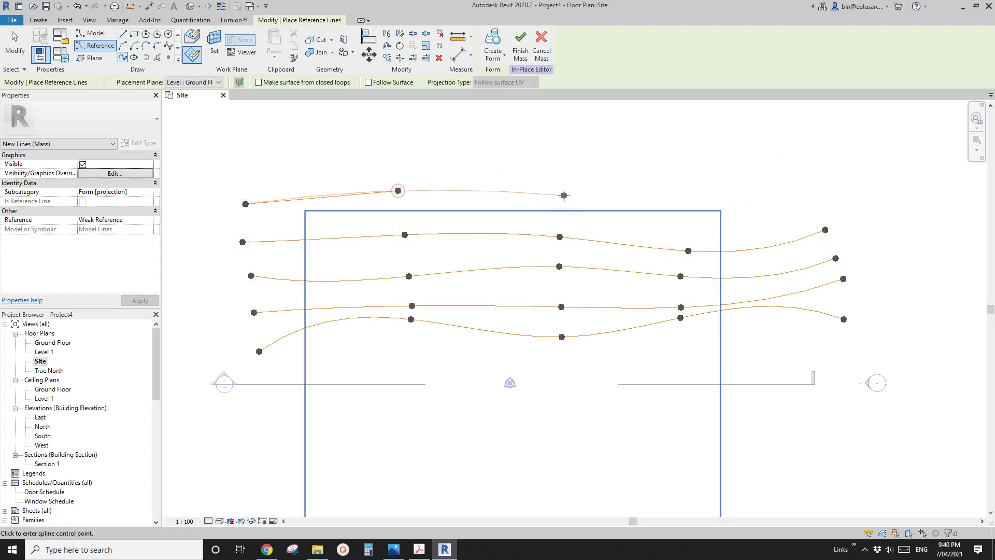
left_click(689, 197)
left_click(817, 209)
key("Escape")
key("Escape")
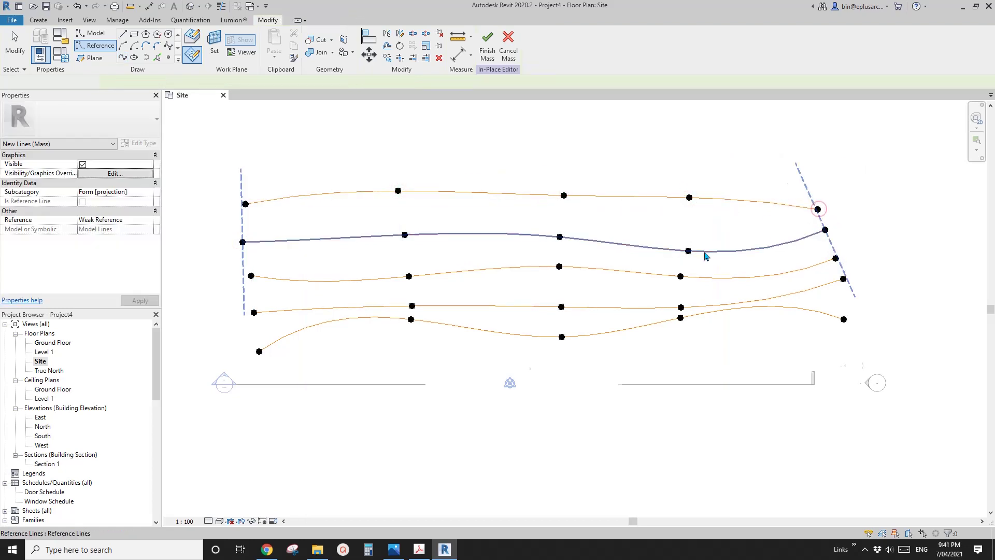
Frame the five splines in the Site plan and compare them with the reference image
middle_click_drag(624, 262, 568, 292)
scroll(451, 296, "up", 2)
middle_click_drag(451, 296, 595, 294)
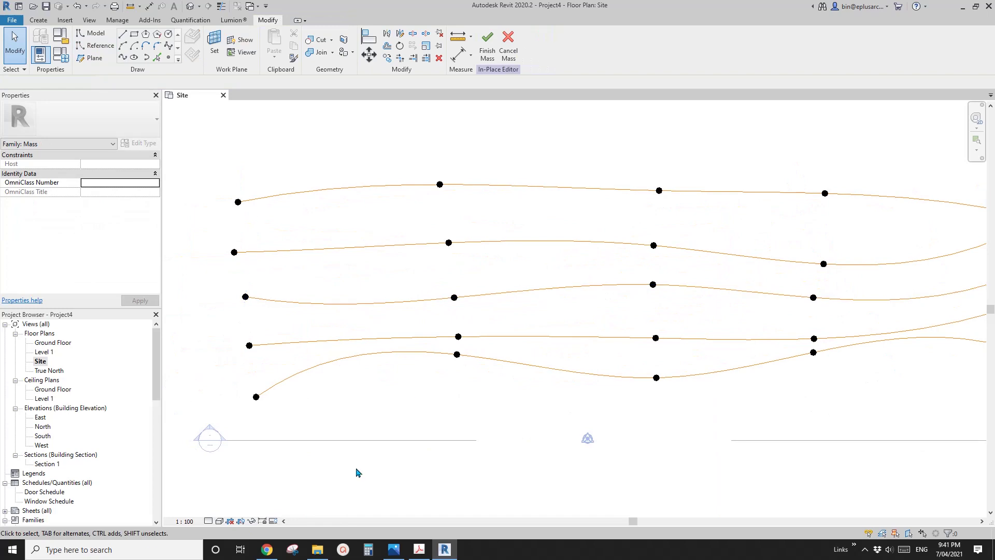
left_click(267, 550)
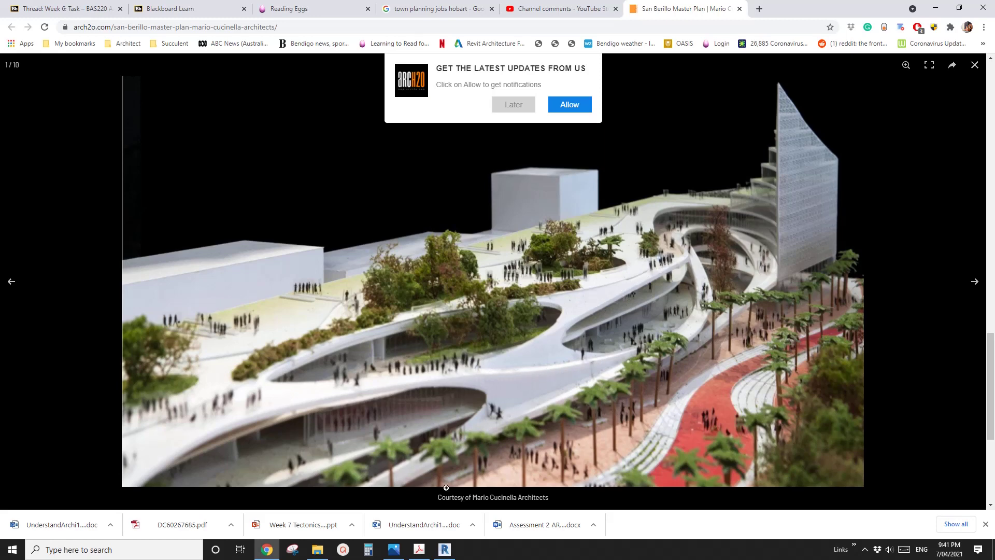
left_click(445, 549)
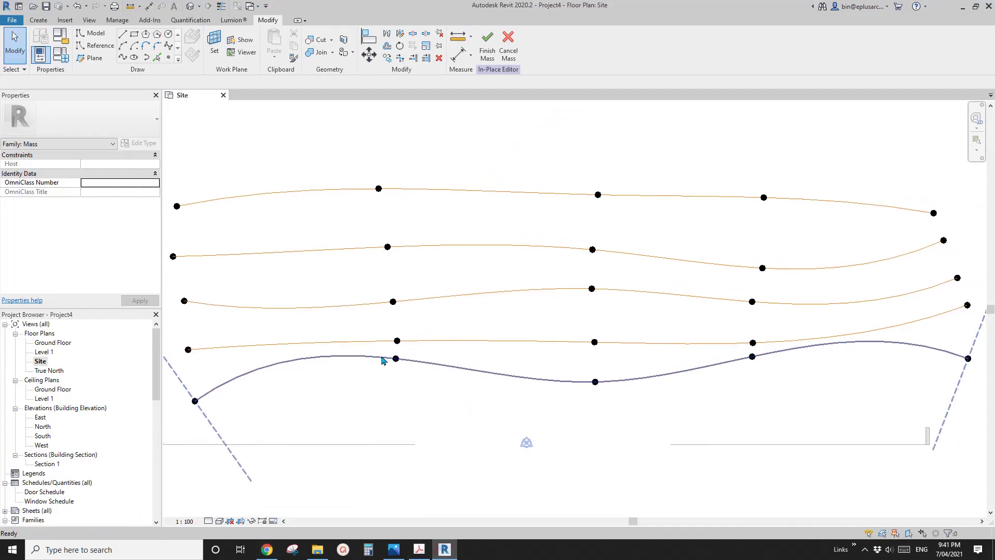
Select the fourth wavy spline in the Site plan
middle_click_drag(476, 339, 453, 340)
left_click(500, 346)
scroll(525, 342, "down", 1)
Copy the selected spline with CO to a short offset just above the original
scroll(726, 329, "up", 3)
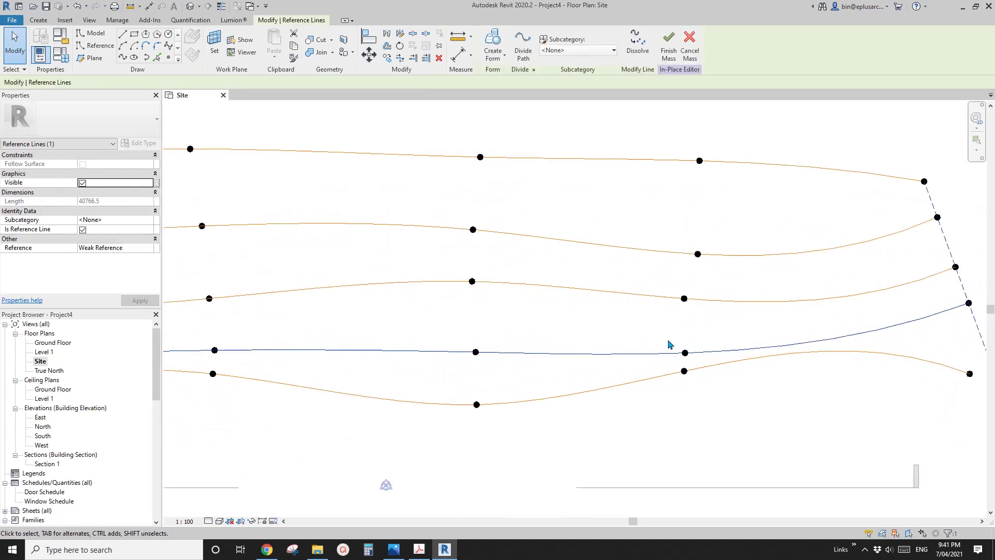
key("c")
key("o")
left_click(659, 353)
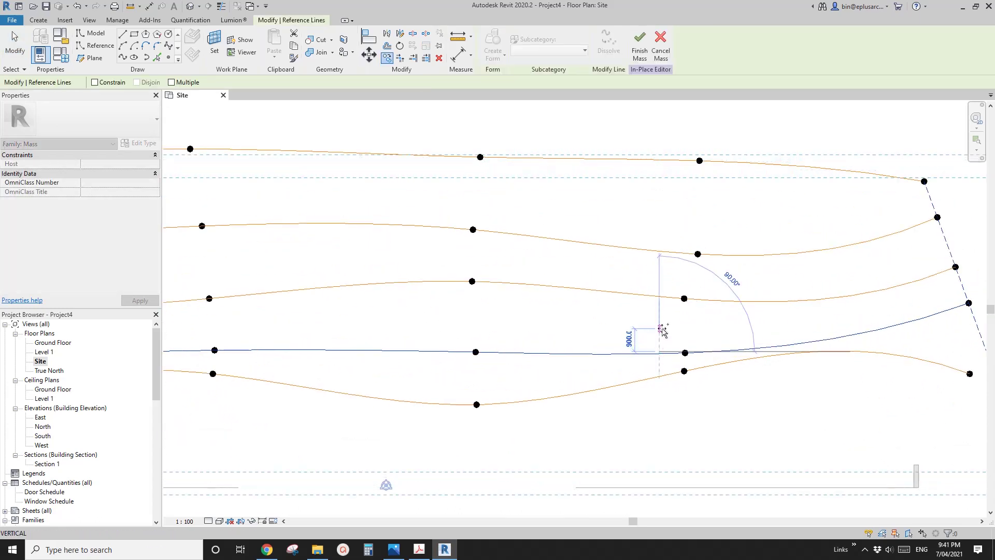
left_click(660, 327)
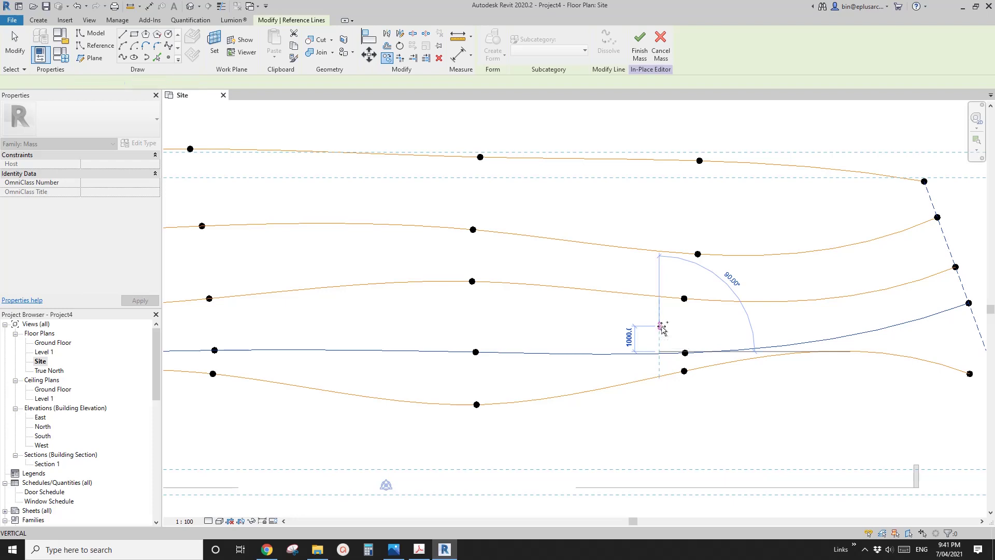
scroll(656, 328, "down", 2)
middle_click_drag(507, 326, 615, 335)
key("Escape")
Copy another spline with CO to sit just beside its original
scroll(673, 312, "down", 1)
scroll(674, 312, "up", 1)
scroll(615, 334, "up", 1)
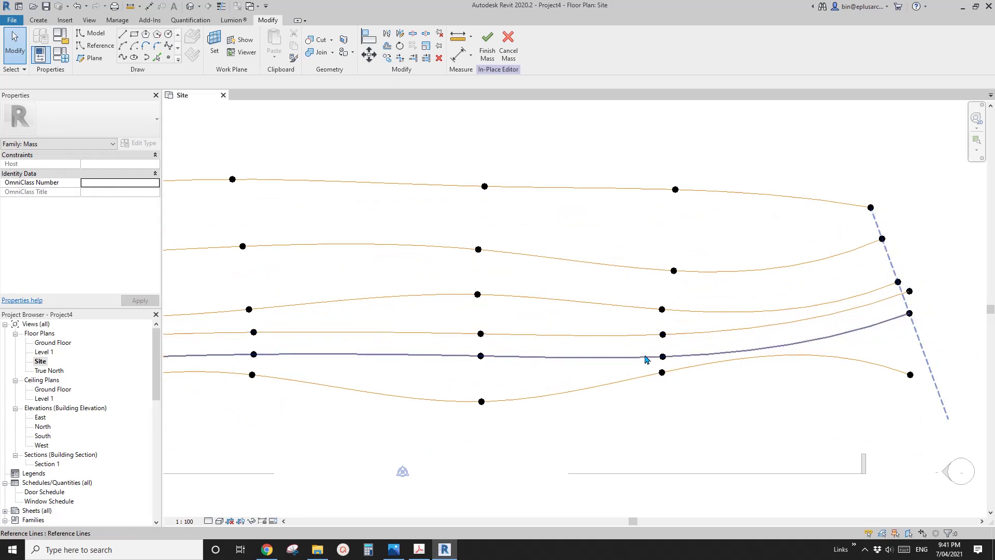
middle_click_drag(564, 305, 549, 326)
left_click(510, 276)
middle_click_drag(513, 276, 651, 270)
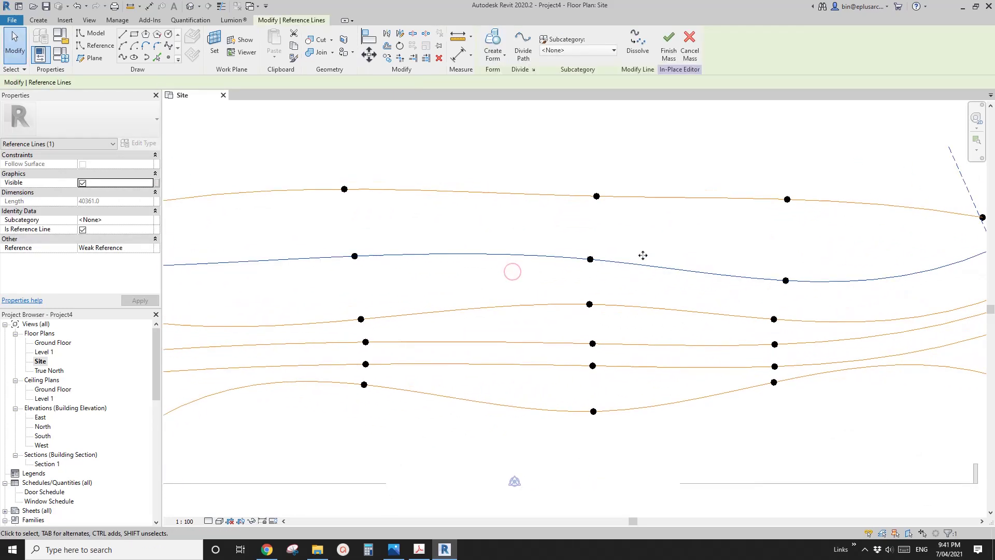
key("c")
key("o")
left_click(649, 265)
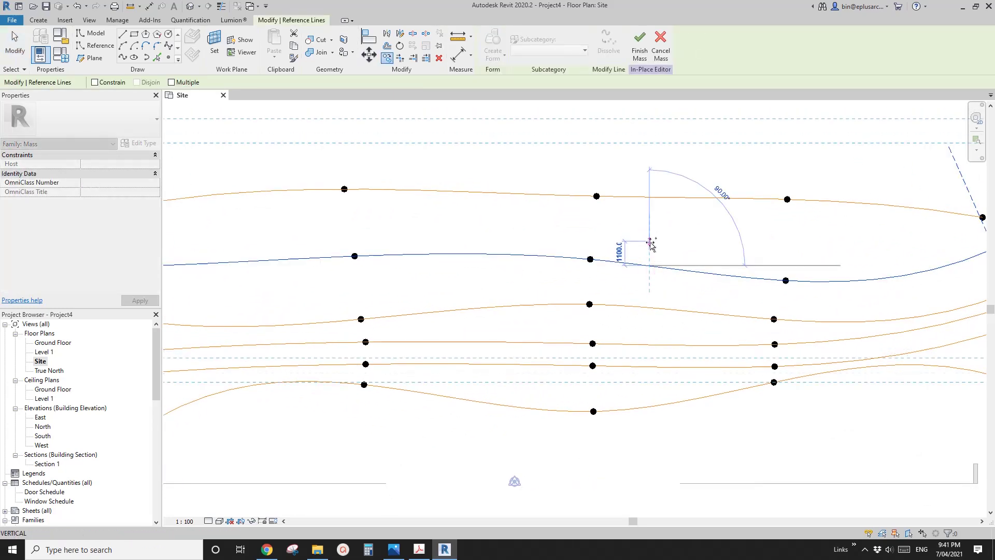
left_click(649, 244)
Switch to the Default 3D View of the seven splines and close the Site plan
scroll(651, 280, "down", 3)
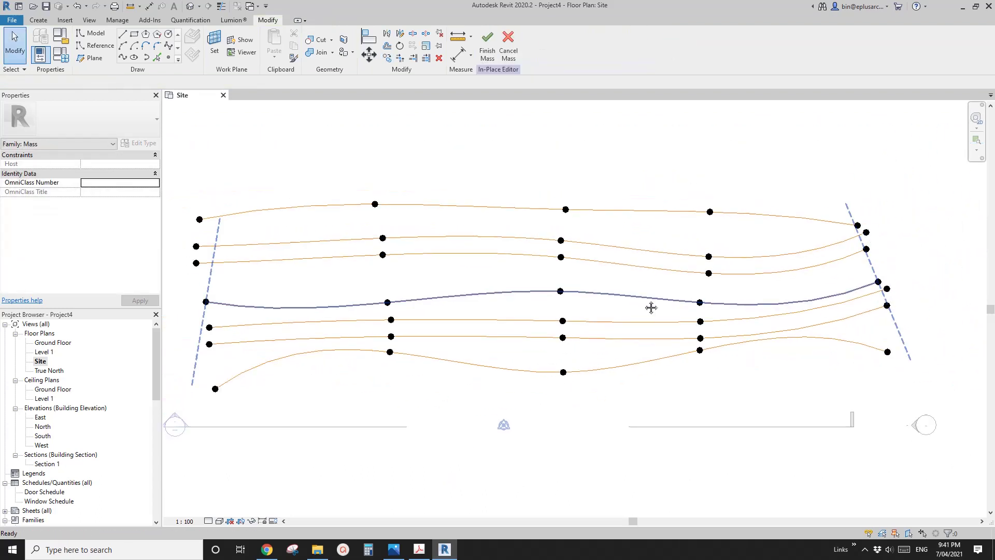
scroll(596, 293, "down", 1)
middle_click_drag(551, 282, 547, 295)
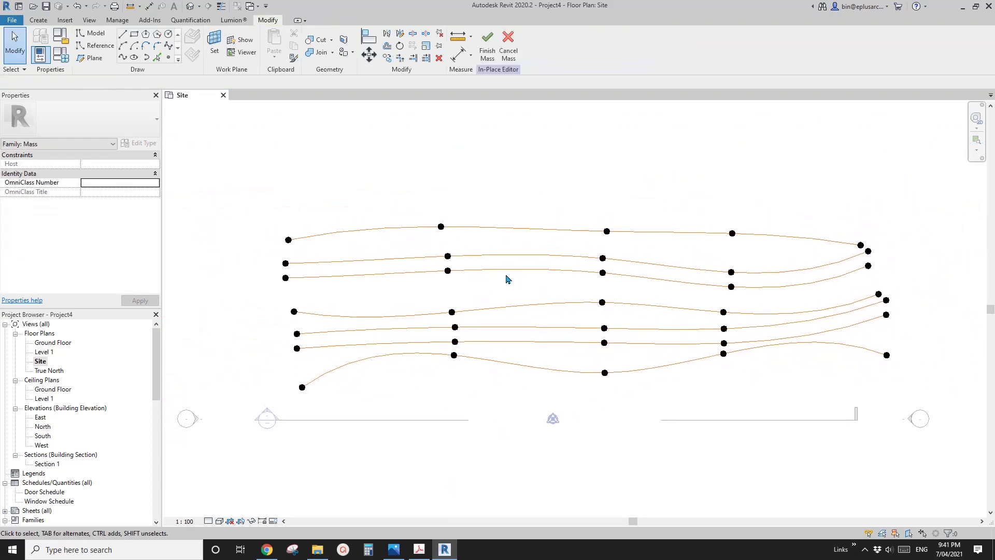
middle_click_drag(447, 288, 392, 250)
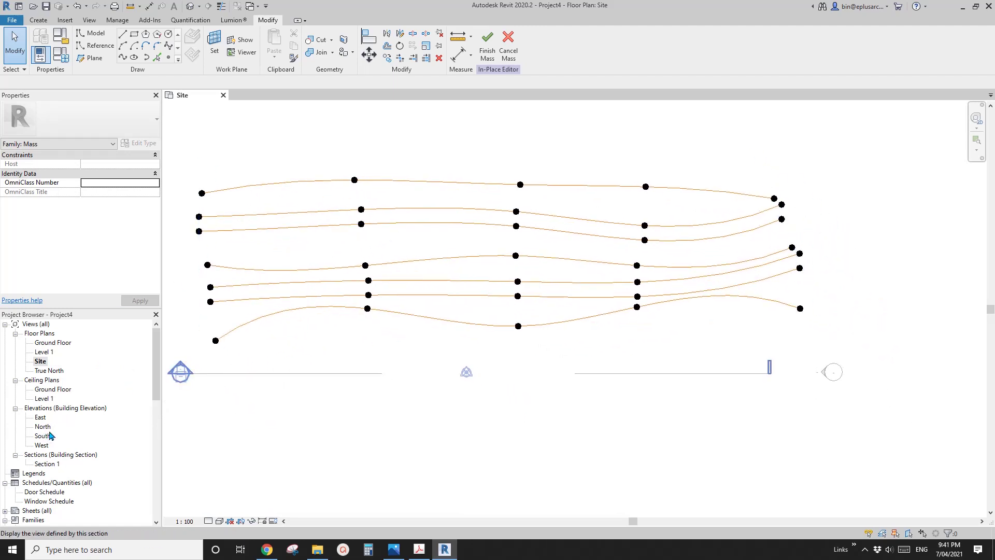
middle_click_drag(241, 189, 256, 191)
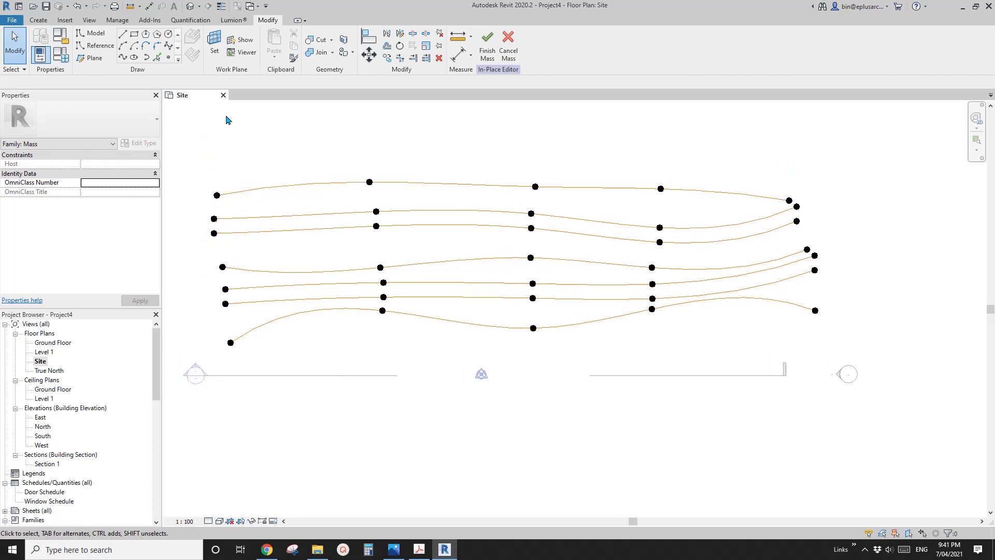
left_click(191, 7)
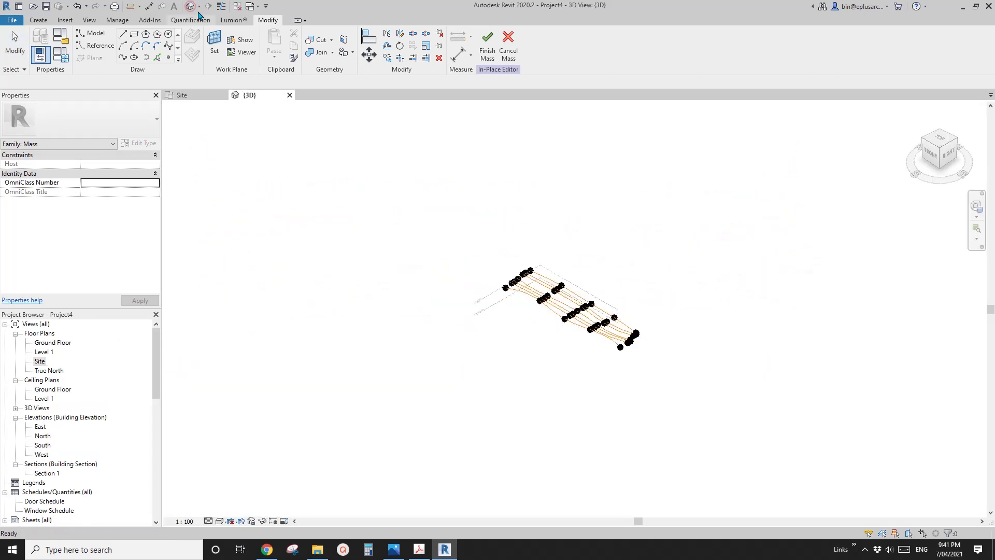
middle_click_drag(518, 305, 482, 343, "shift")
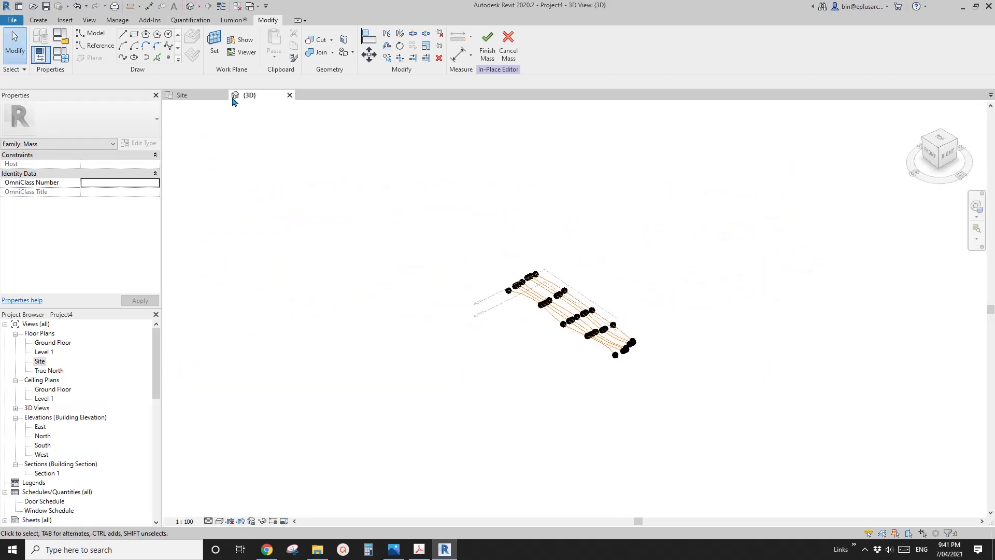
left_click(223, 95)
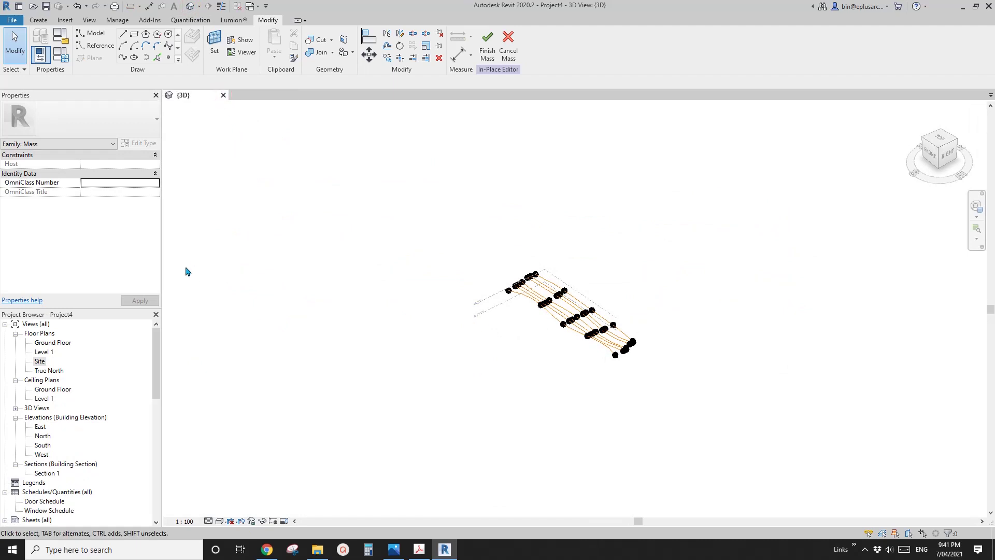
Open the South and East elevation views
left_click(43, 435)
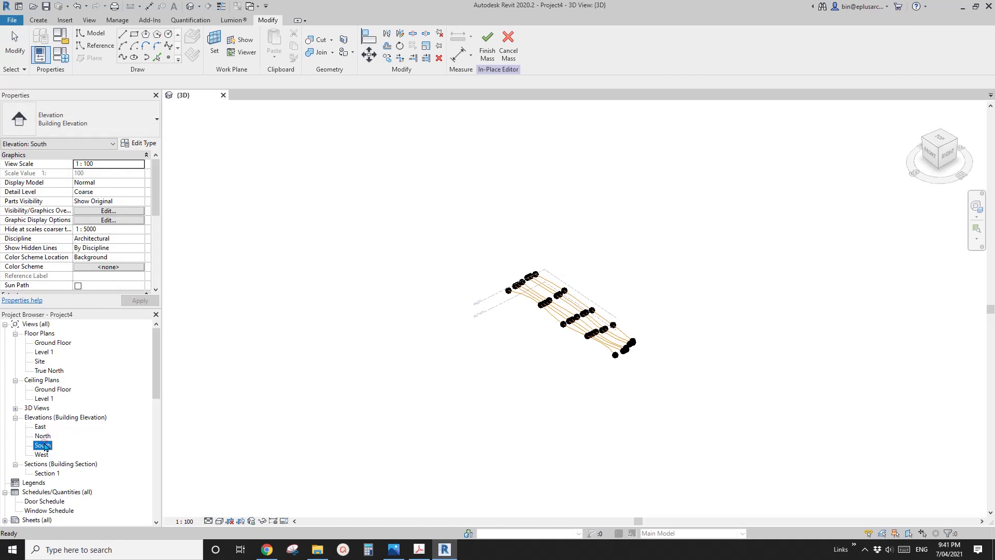
double_click(45, 447)
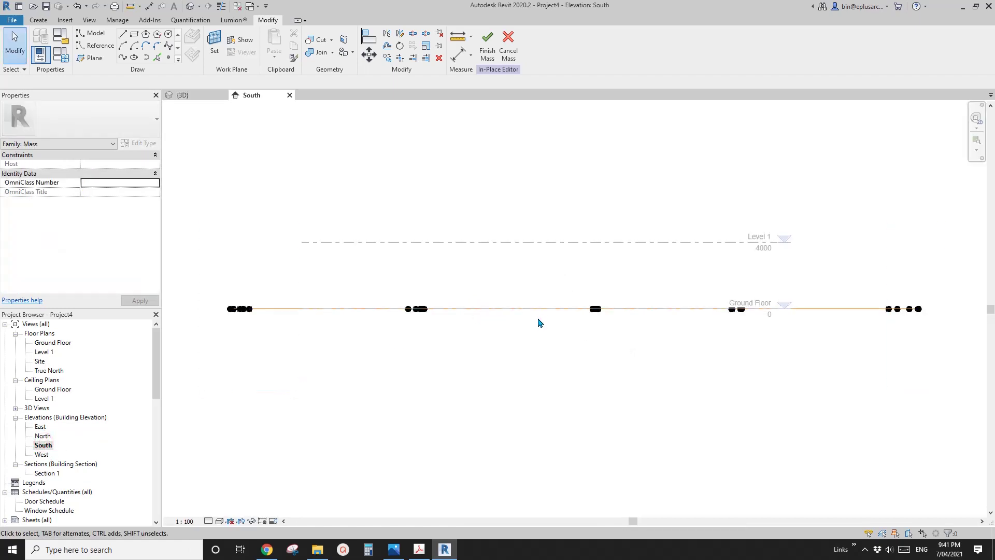
scroll(536, 326, "down", 1)
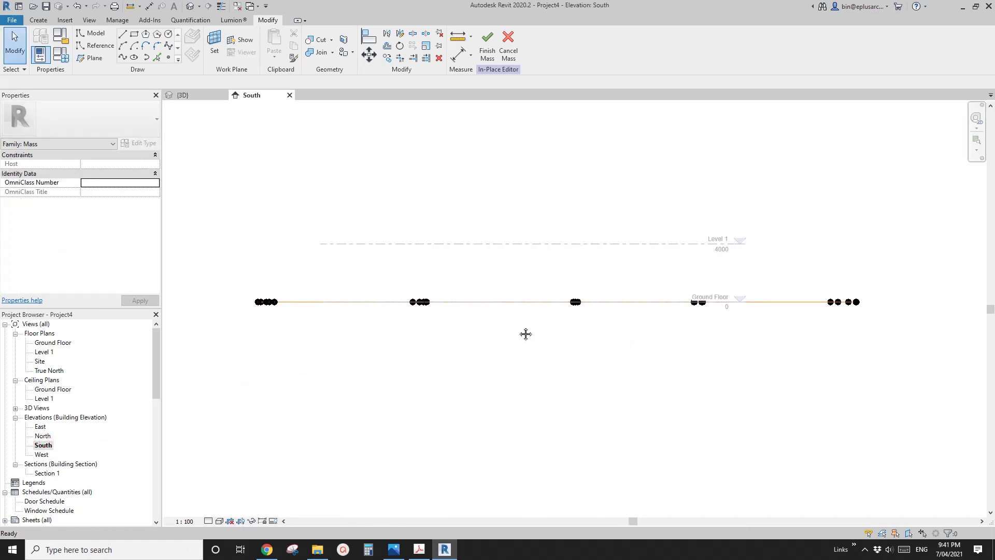
double_click(41, 428)
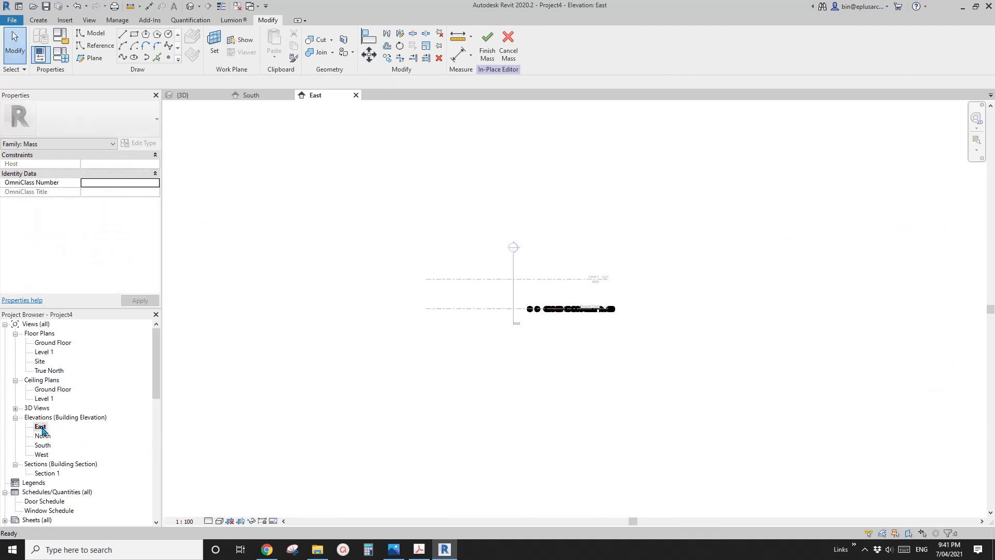
middle_click_drag(380, 216, 331, 248)
Tile the open views with WT and make the 3D view the active pane
key("w")
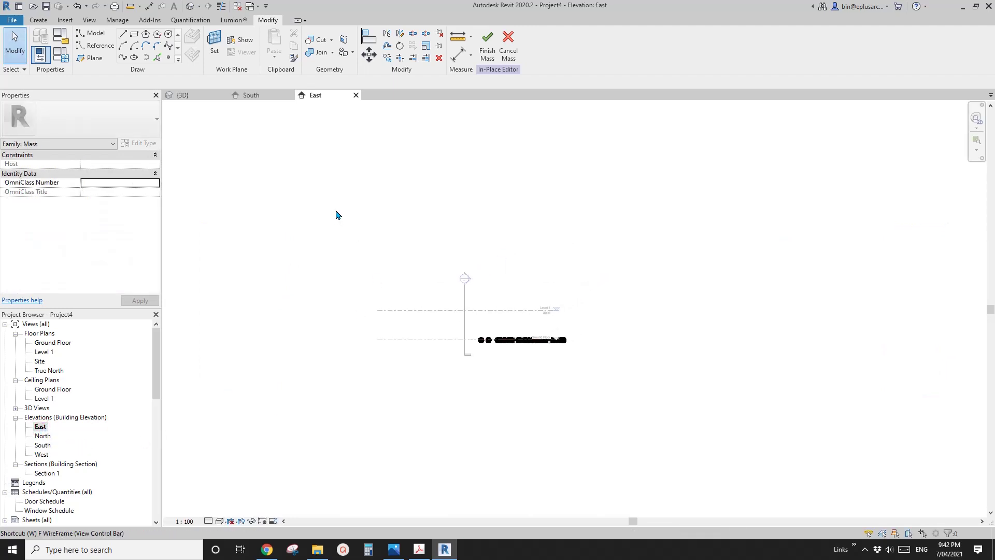
key("t")
middle_click_drag(466, 201, 372, 162)
scroll(416, 195, "down", 2)
scroll(407, 193, "down", 1)
left_click(758, 275)
scroll(757, 273, "down", 1)
left_click(457, 248)
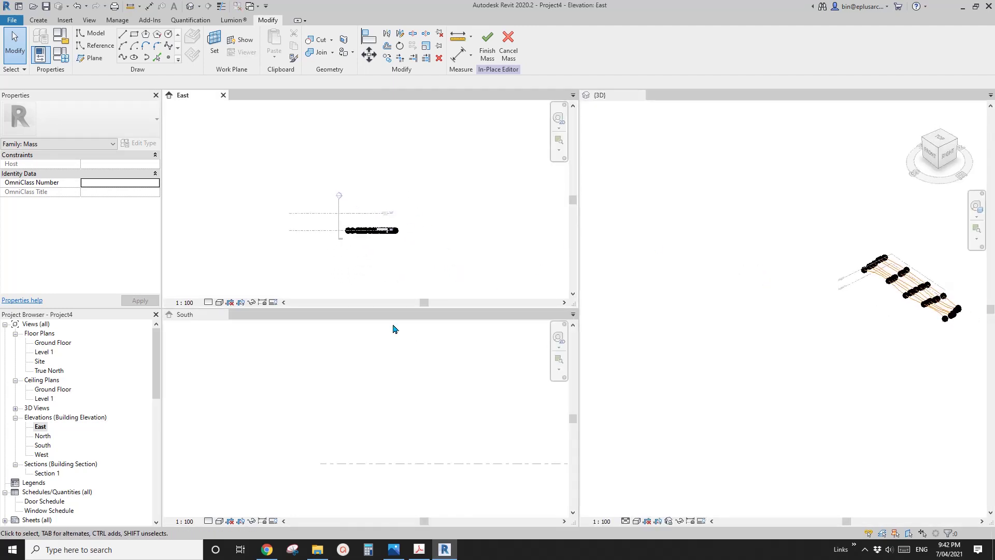
left_click(401, 377)
scroll(401, 378, "down", 3)
left_click(402, 216)
scroll(359, 243, "up", 2)
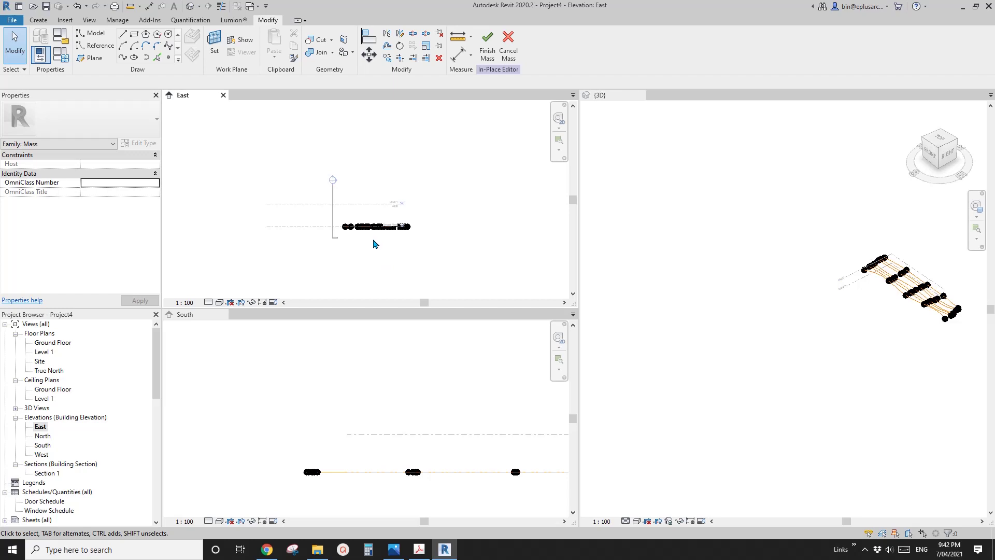
scroll(374, 245, "up", 4)
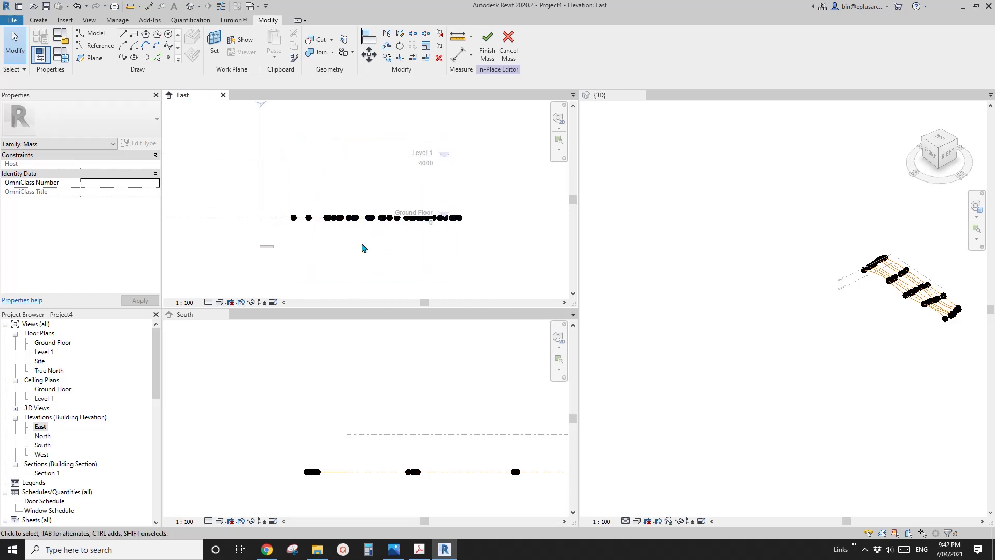
left_click(418, 416)
scroll(384, 397, "down", 2)
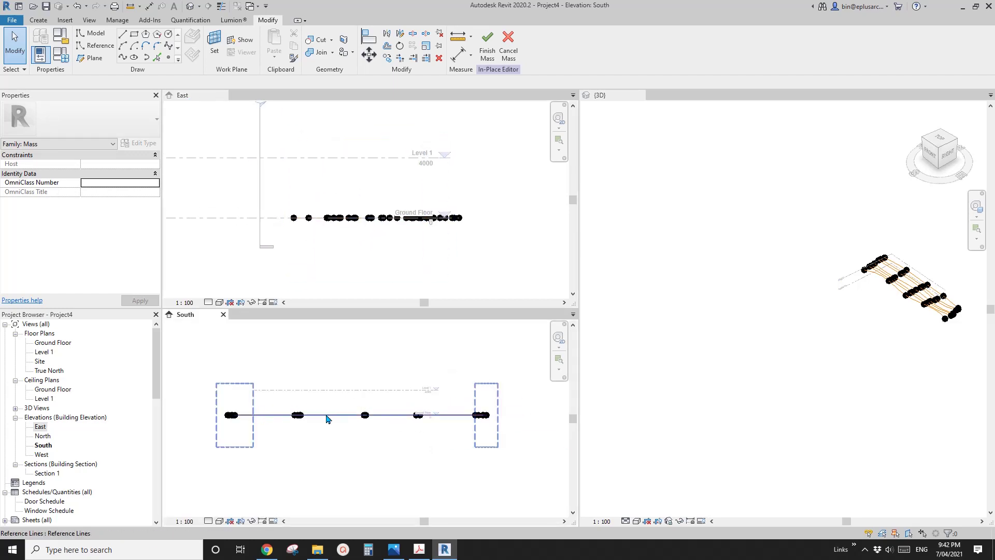
scroll(415, 417, "up", 1)
middle_click_drag(903, 327, 796, 348)
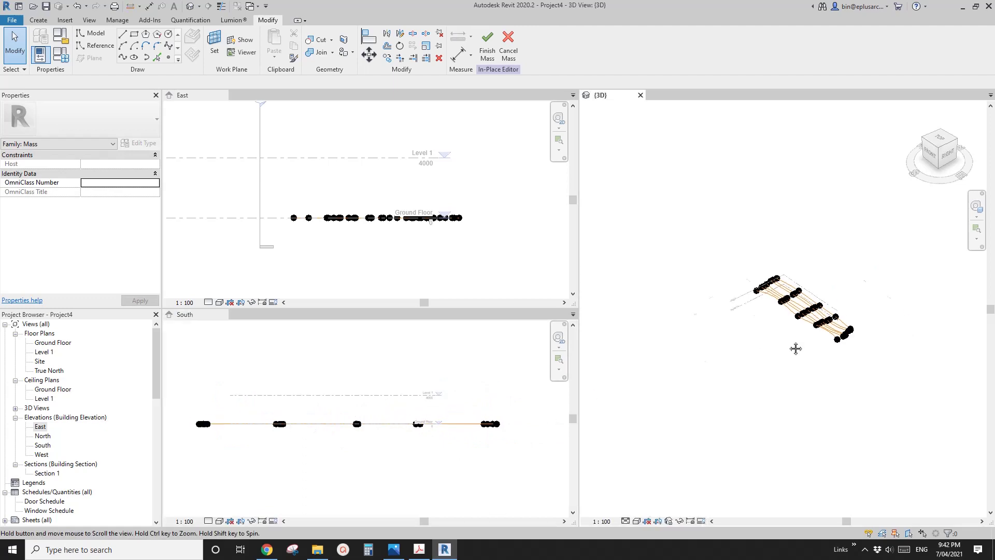
scroll(733, 273, "up", 5)
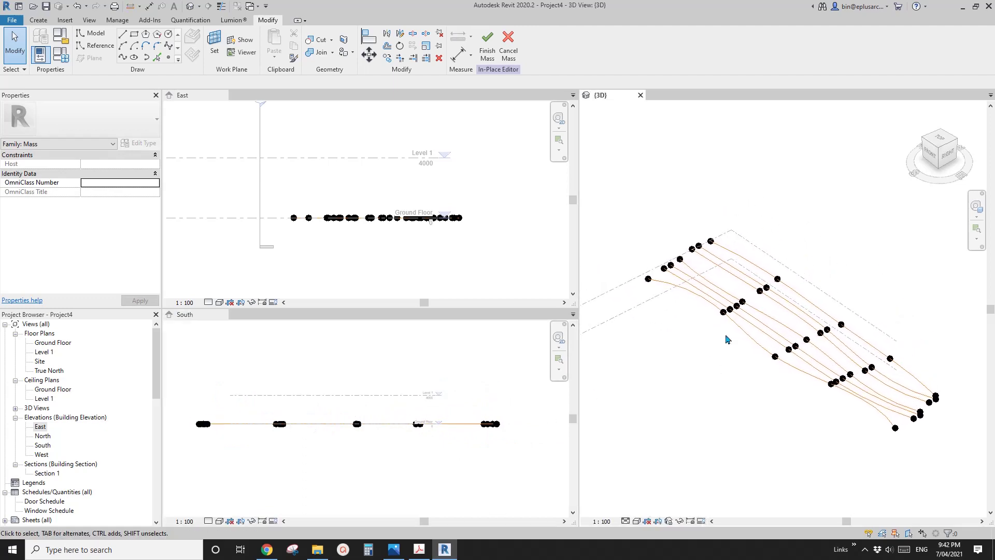
scroll(728, 362, "up", 4)
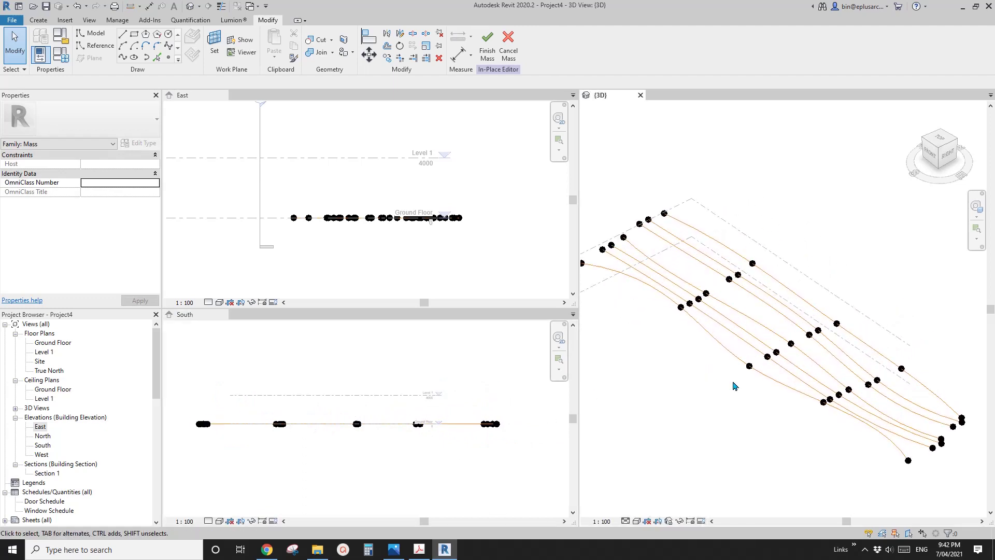
middle_click_drag(770, 382, 838, 334)
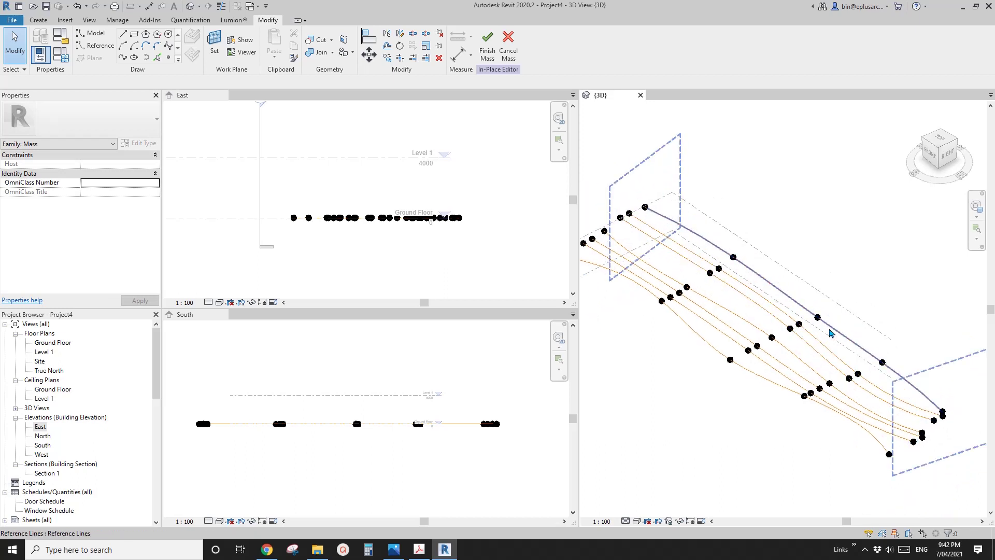
Raise the top wavy spline four Up-arrow steps in the East elevation, well above Level 1
left_click(835, 334)
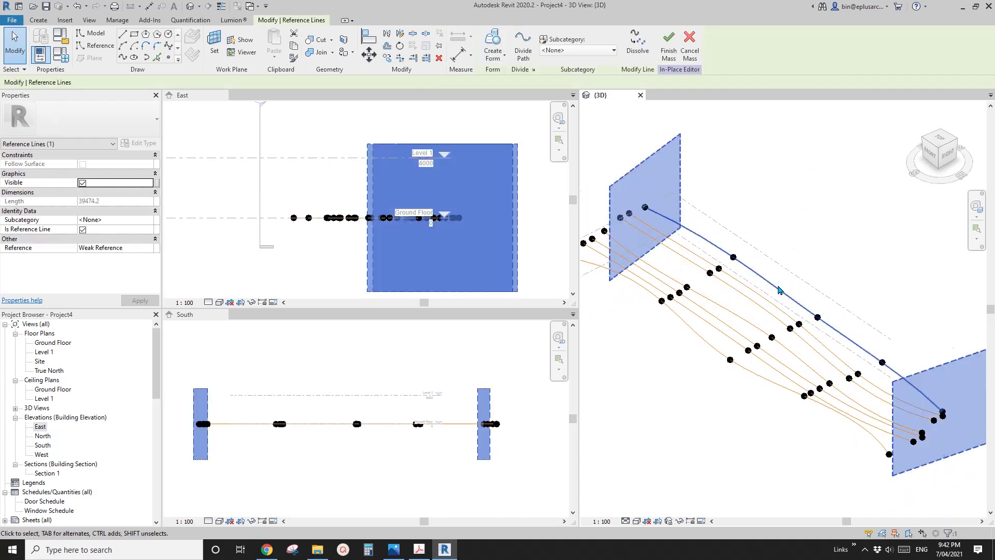
scroll(771, 293, "down", 1)
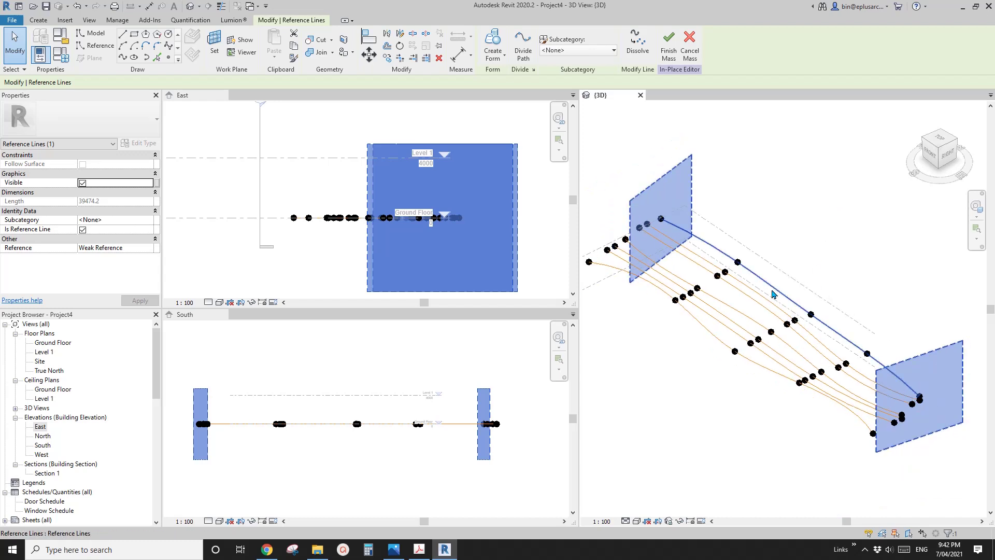
left_click(778, 289)
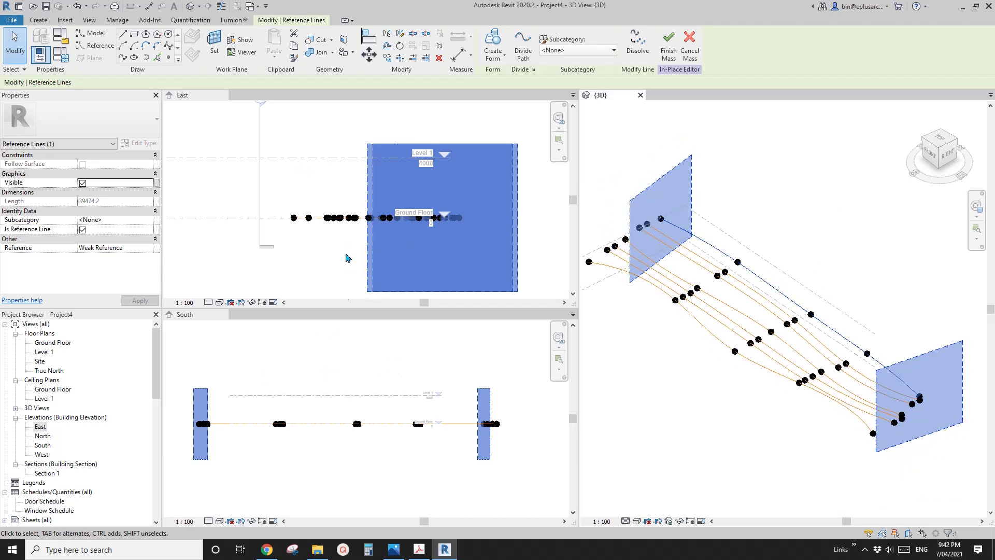
left_click(333, 182)
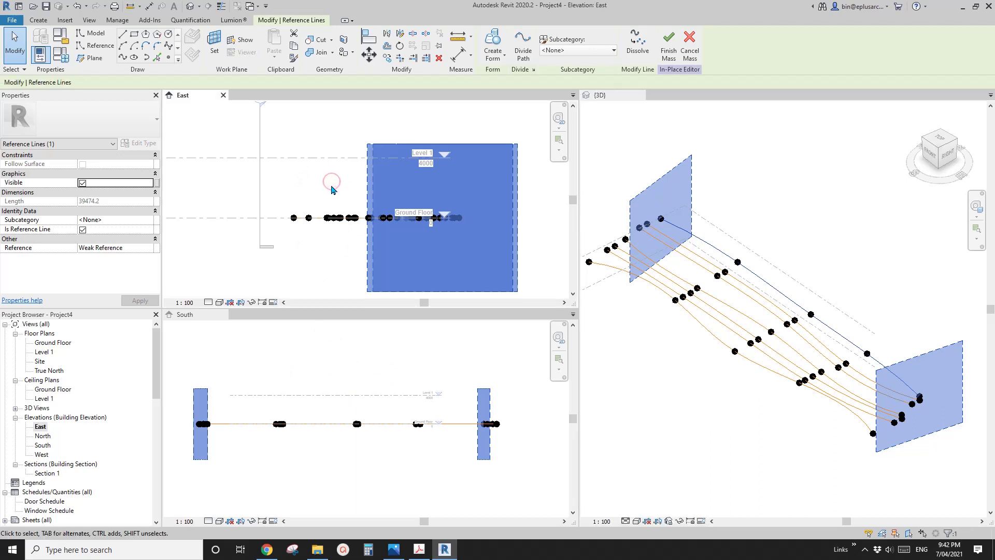
key("Up")
key("Up")
key("Up")
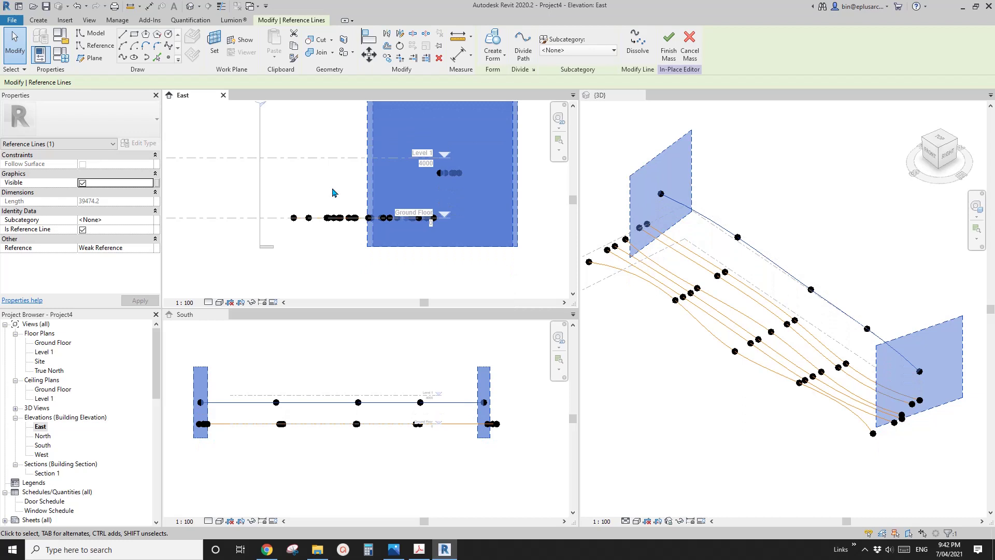
key("Up")
key("Up")
key("Up")
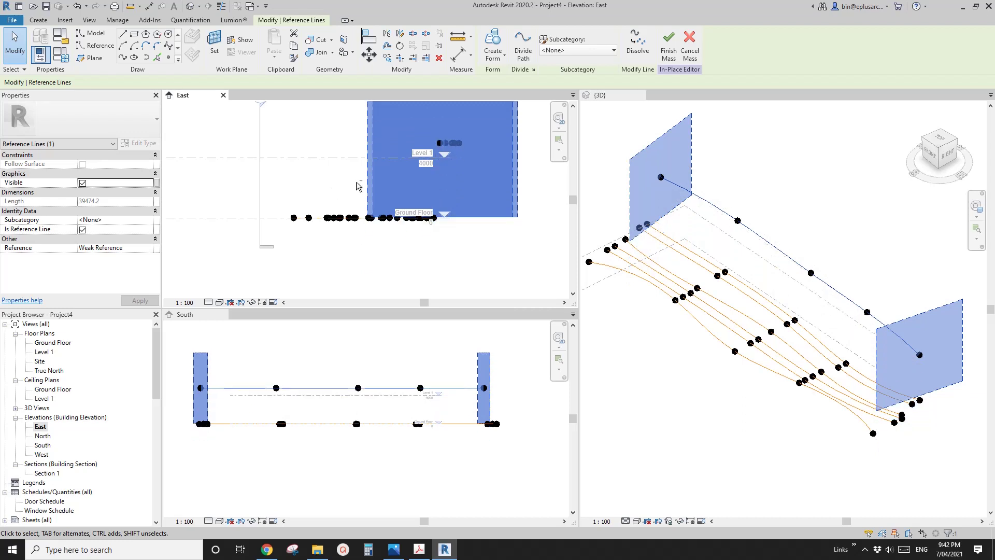
key("Up")
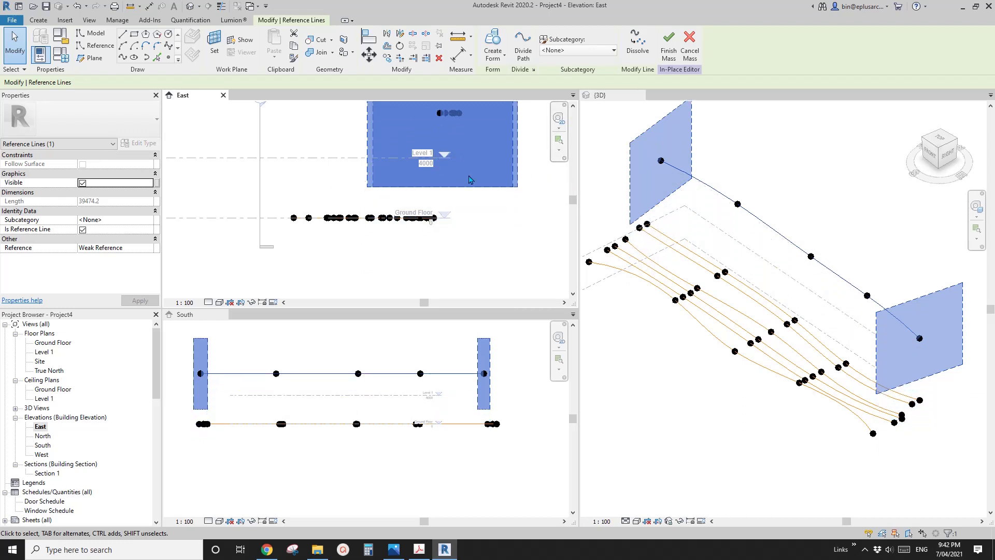
scroll(473, 228, "up", 2)
key("Up")
key("Up")
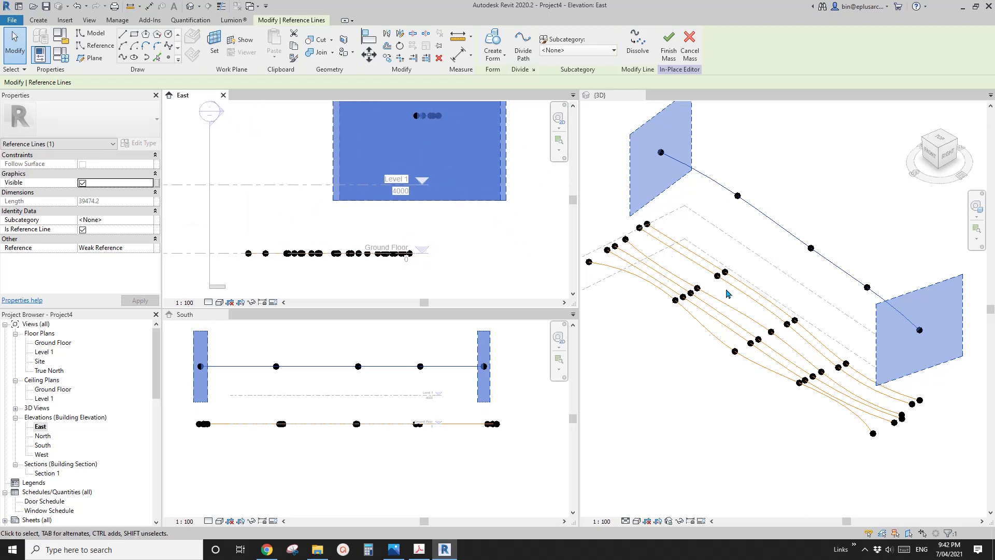
left_click(779, 275)
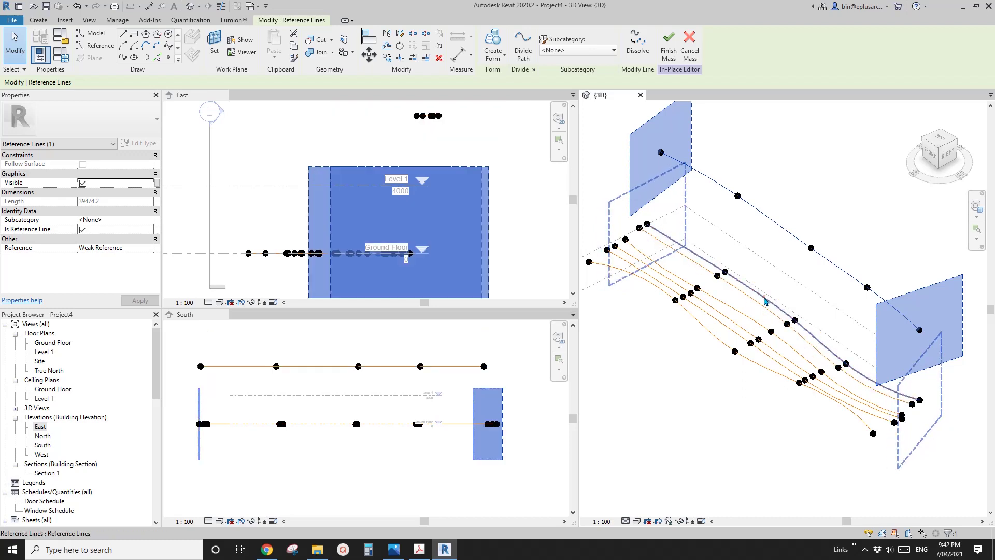
Raise a second spline together with the first one step in the East elevation
left_click(755, 301, "ctrl")
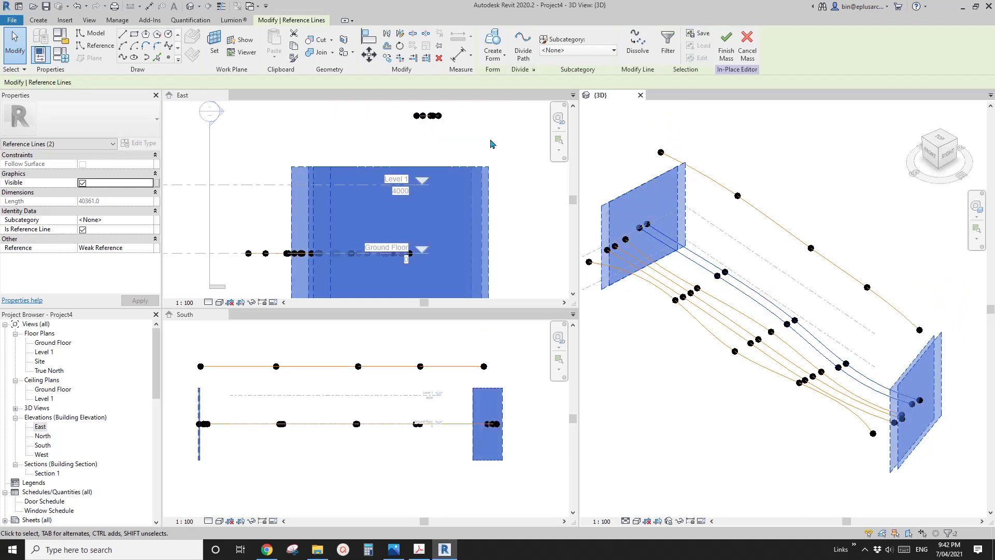
left_click(495, 140)
scroll(487, 146, "down", 1)
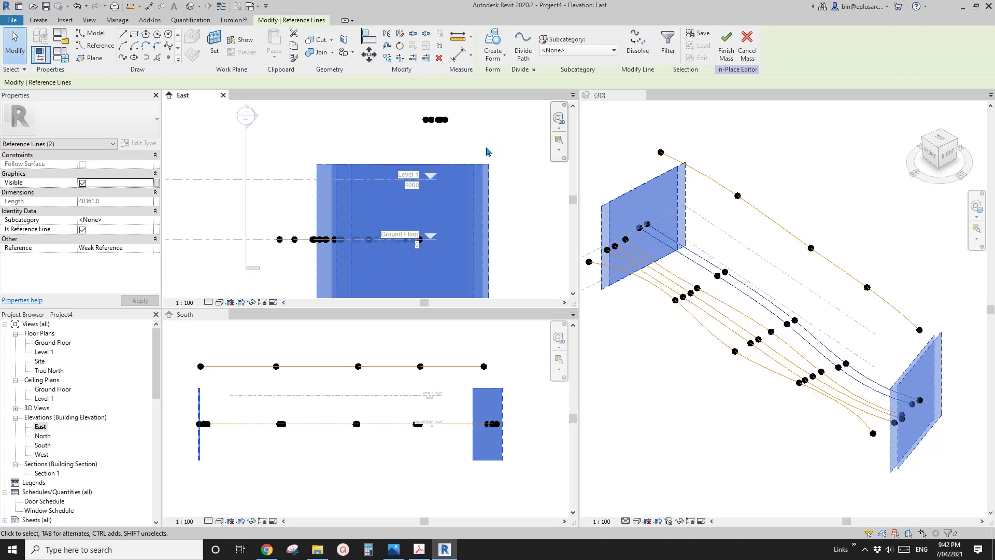
key("Up")
key("Up")
key("Up")
key("Up")
key("Up")
key("Up")
key("Up")
key("Up")
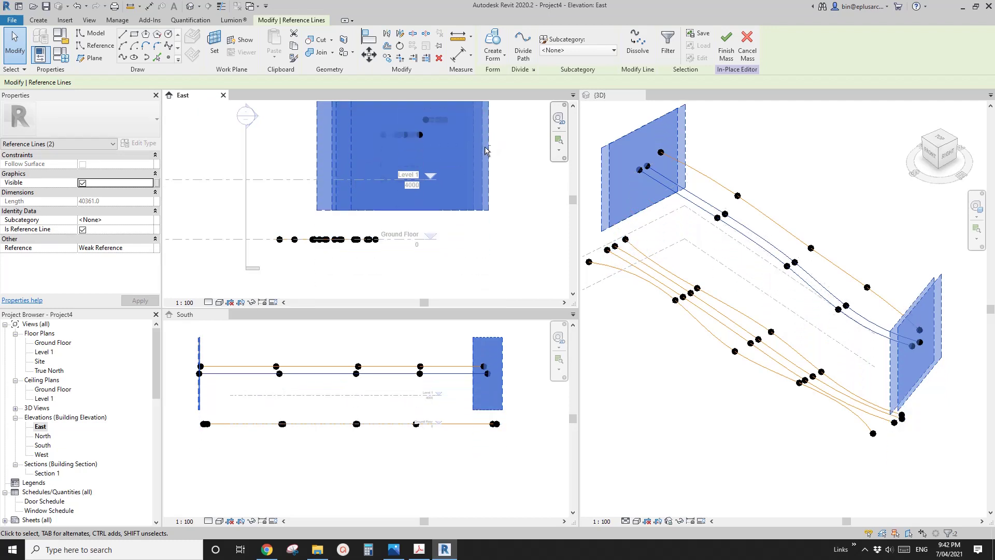
left_click(704, 261)
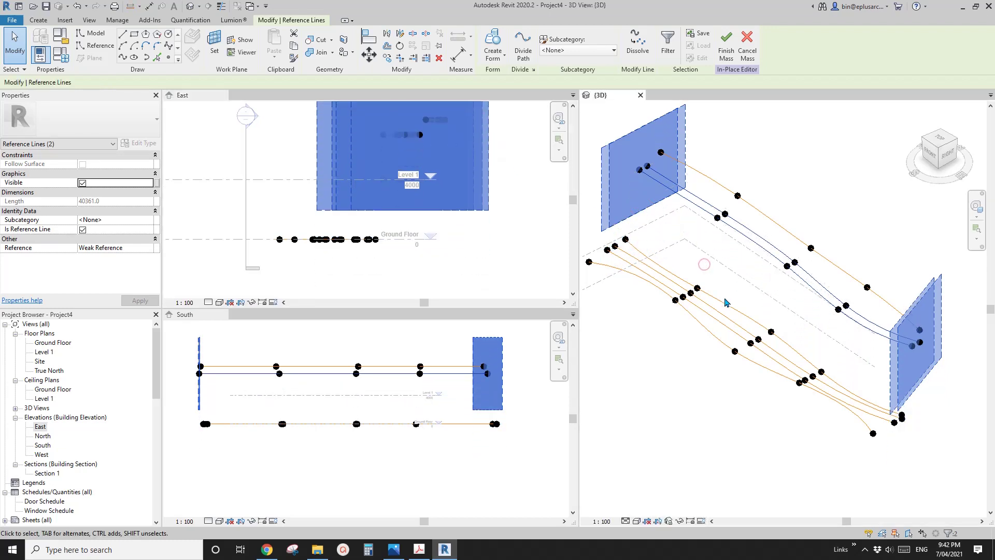
Lift another spline with Shift+Up and Up well above the others
left_click(724, 301)
left_click(498, 187)
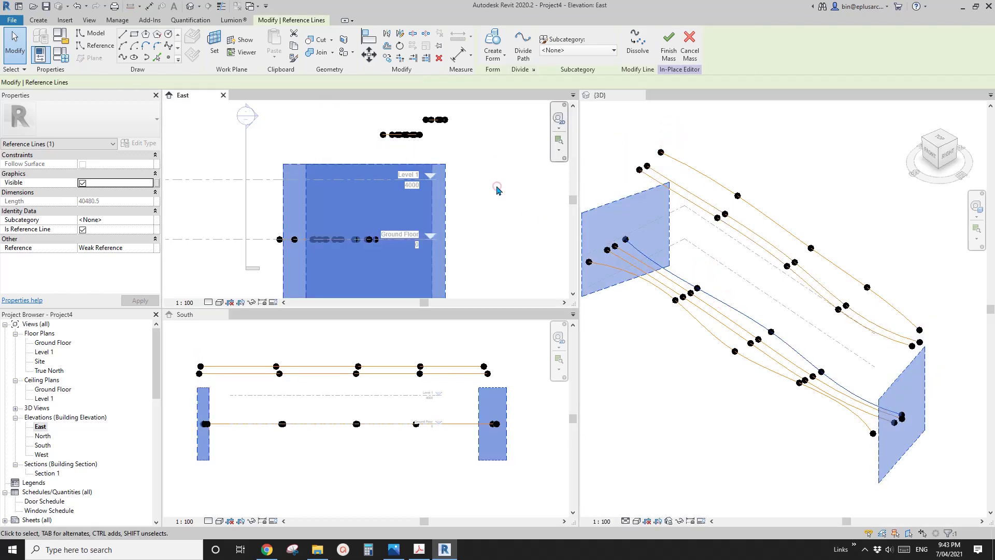
key("shift+Up")
key("Up")
key("Up")
key("Up")
key("Up")
key("Up")
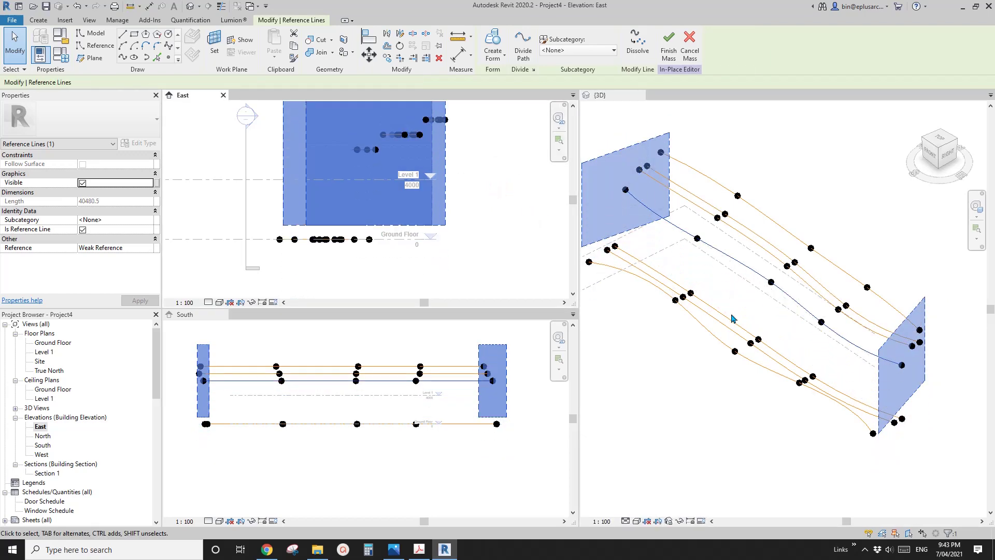
Raise the lower pair of neighbouring splines to mid-height with Shift+Up
left_click(731, 319)
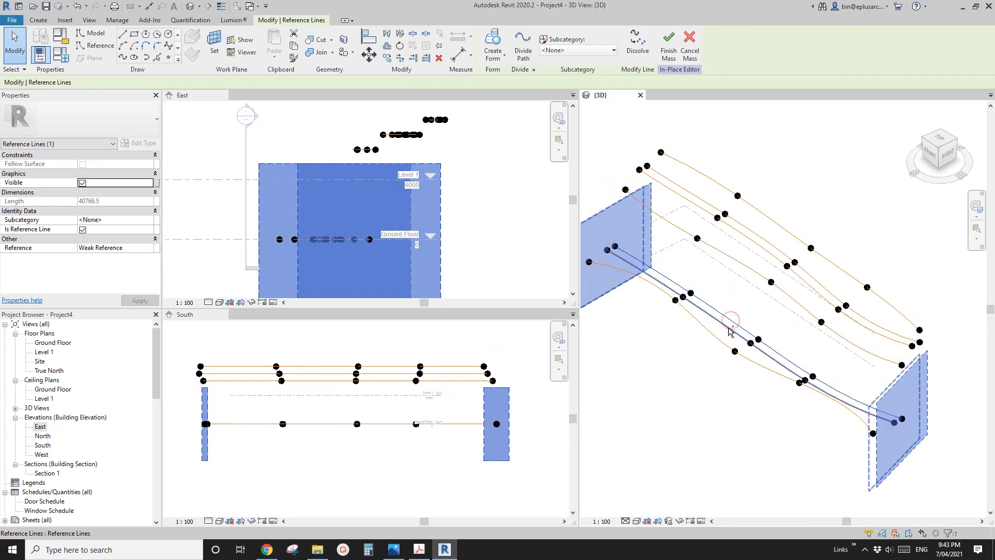
left_click(665, 280, "ctrl")
left_click(488, 187)
key("shift+Up")
key("shift+Up")
key("shift+Up")
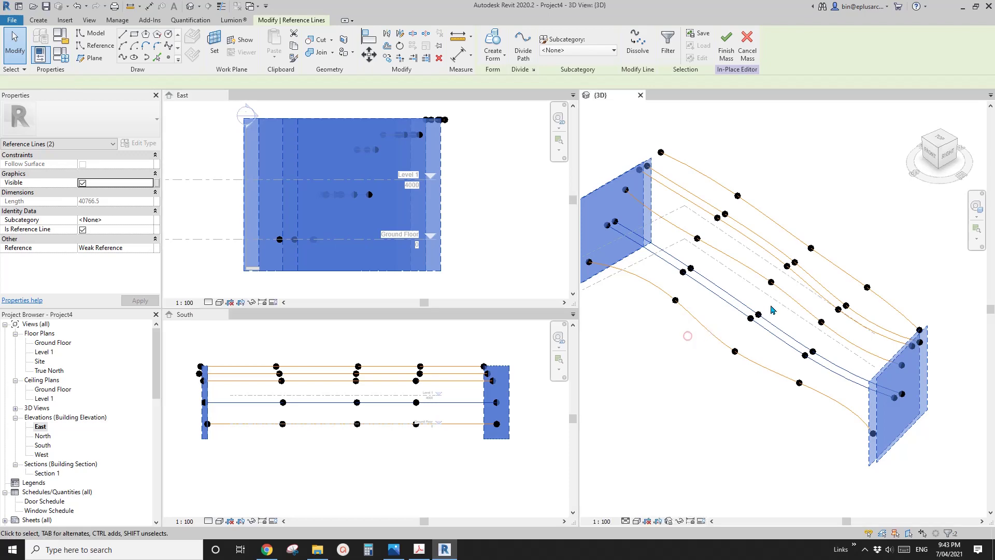
Box-select two neighbouring splines and Create Form, then repeat for the next spline pair
middle_click_drag(690, 341, 724, 323, "shift")
key("Escape")
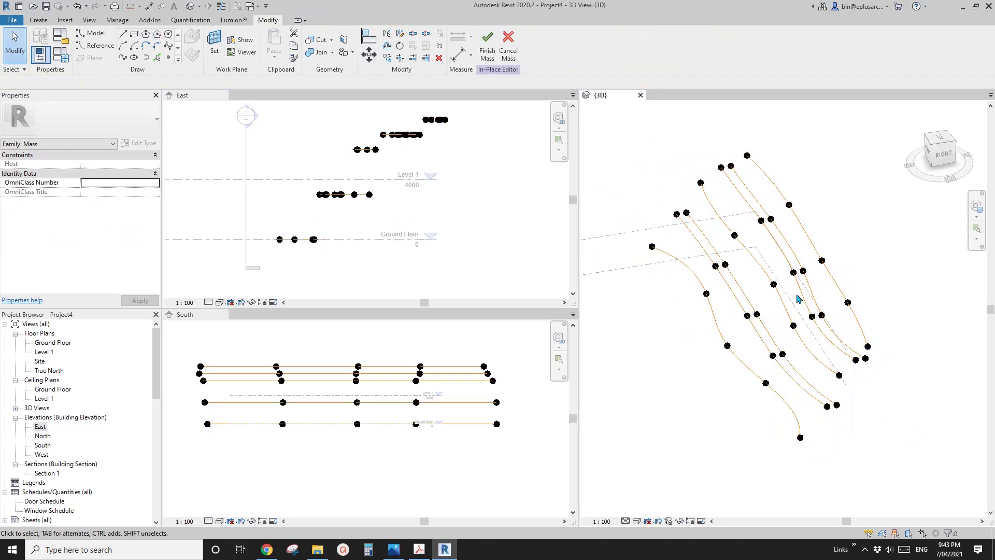
scroll(783, 291, "up", 5)
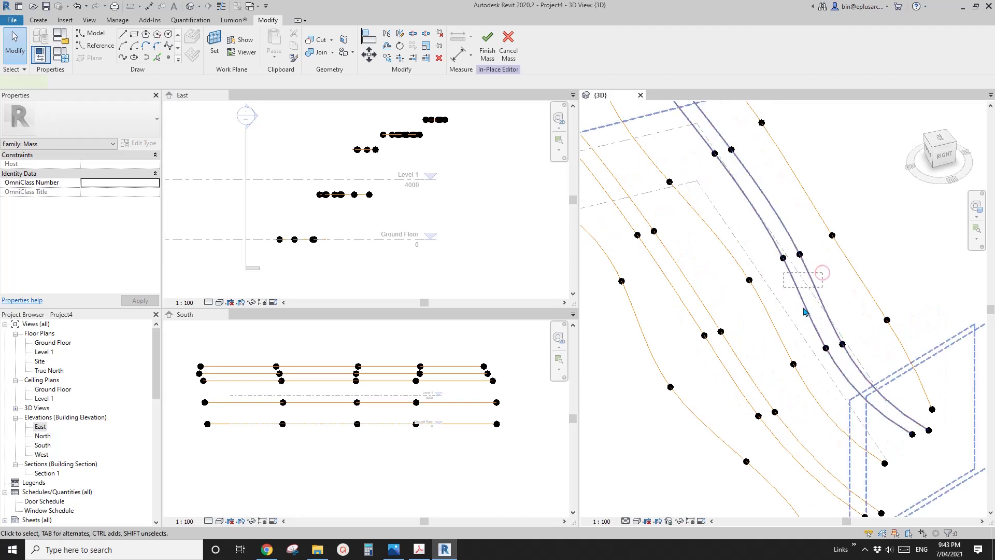
left_click_drag(823, 273, 783, 287)
scroll(805, 311, "down", 1)
middle_click_drag(804, 289, 809, 304)
scroll(809, 304, "up", 1)
left_click(801, 238)
left_click_drag(802, 228, 765, 243)
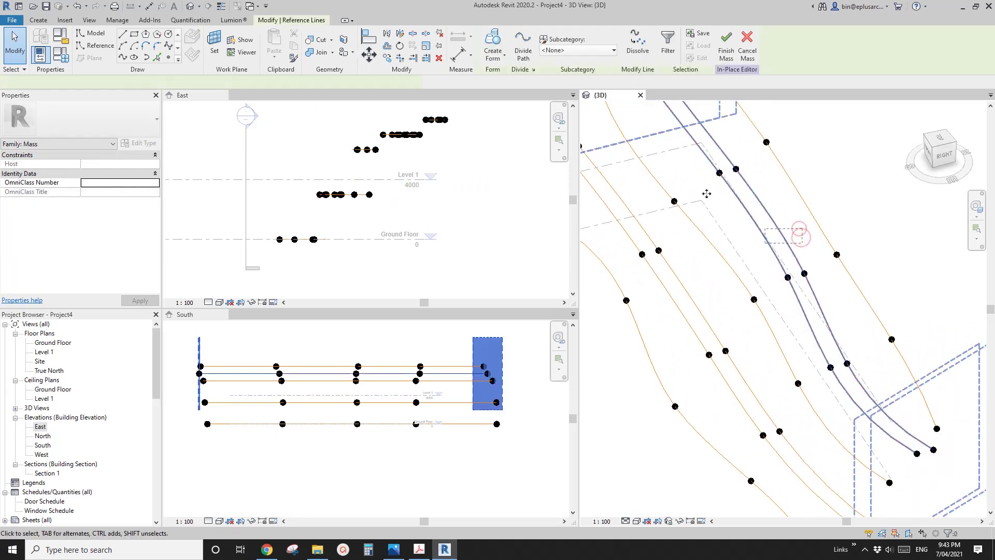
left_click(491, 40)
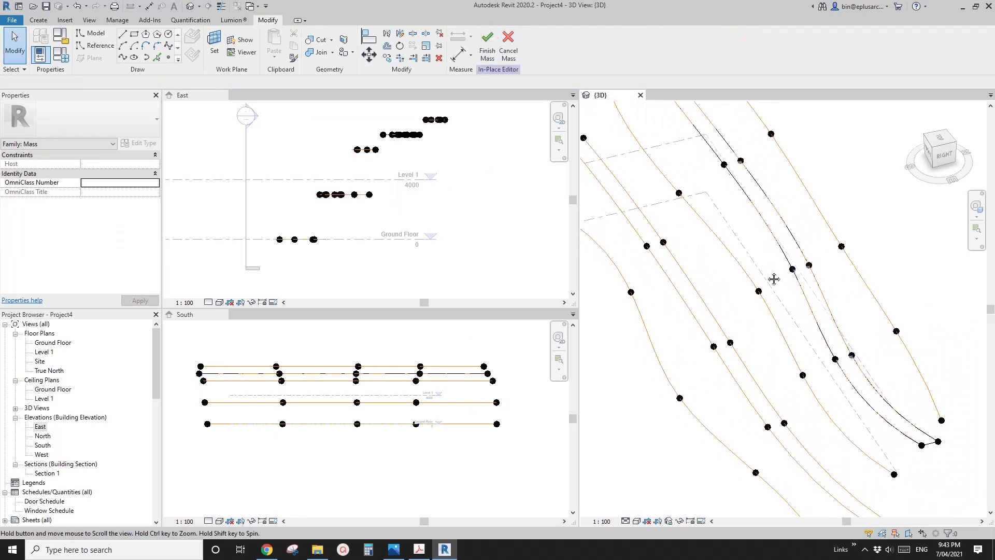
left_click_drag(720, 288, 689, 318)
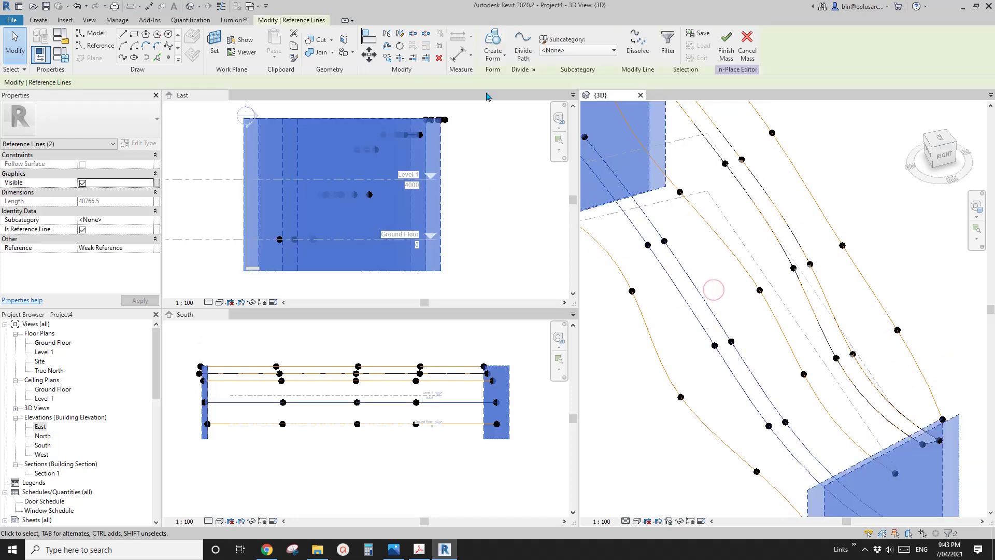
left_click(490, 50)
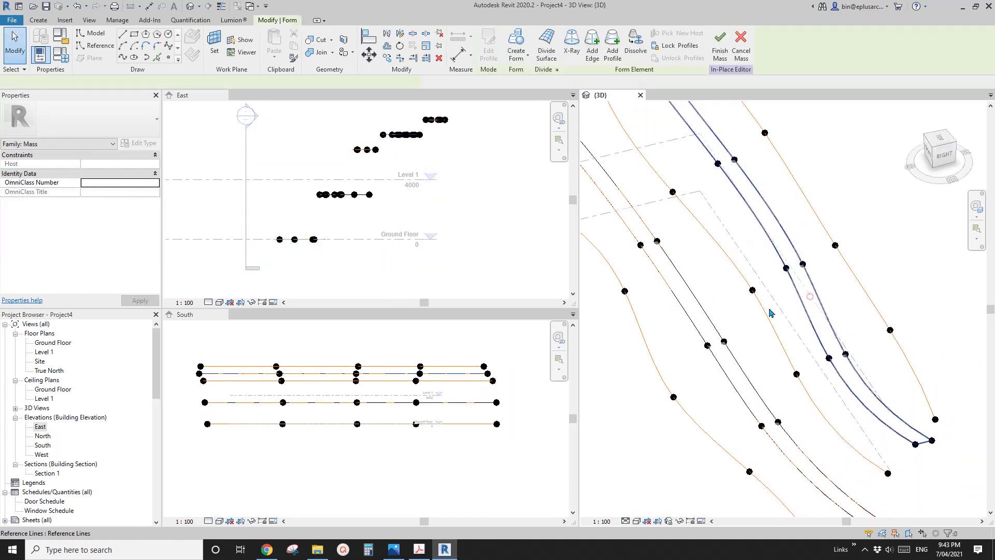
Assign Copper to both surface forms, with shading matching its render appearance
left_click(702, 321, "ctrl")
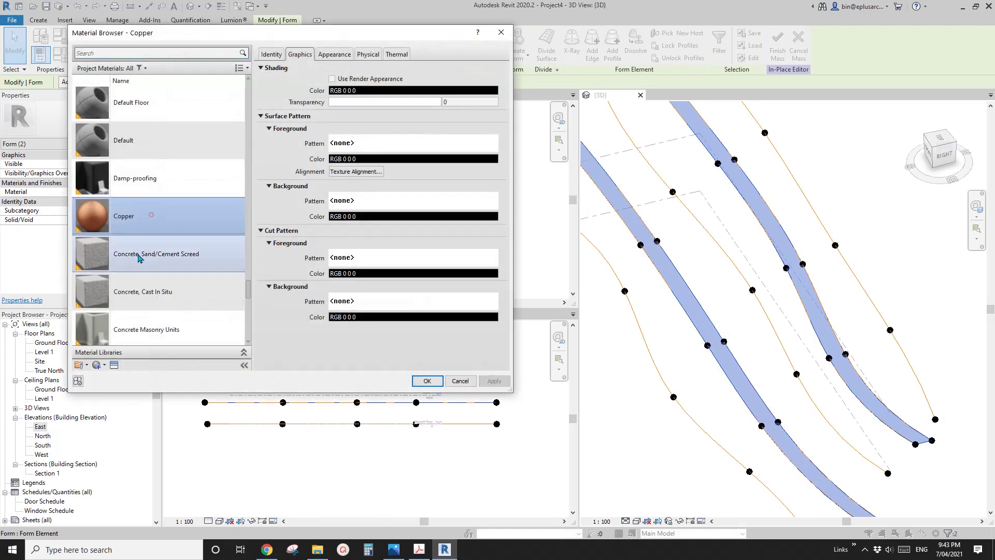
left_click(332, 79)
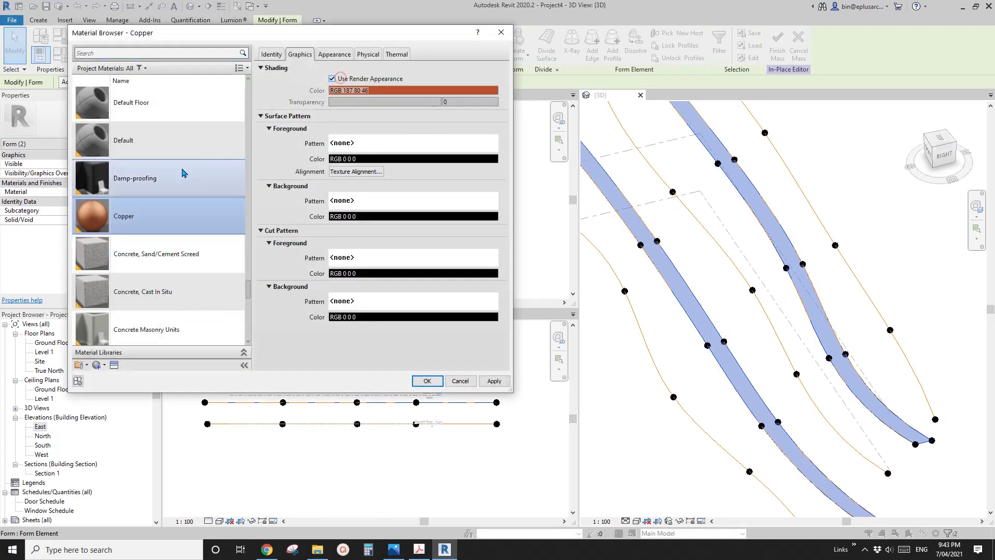
left_click(427, 380)
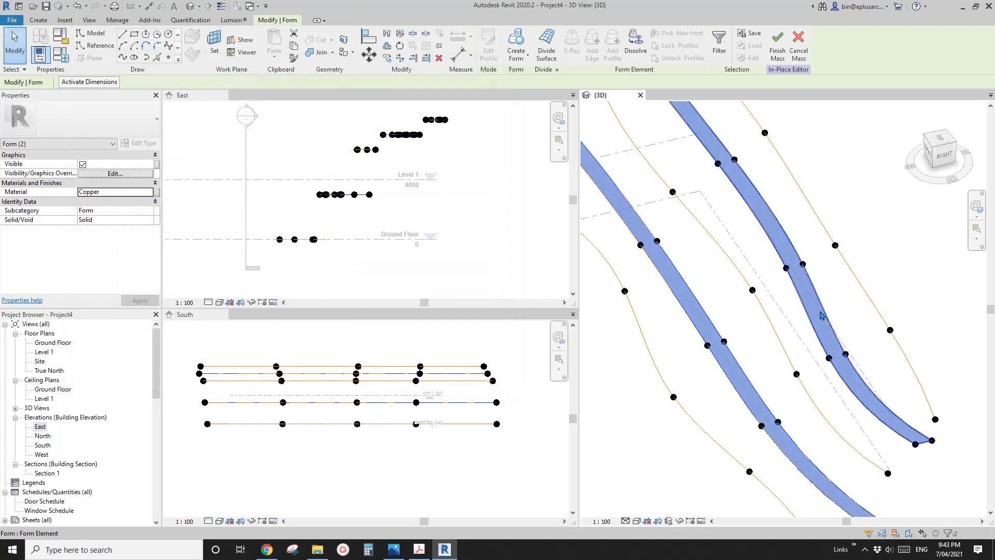
left_click(873, 289)
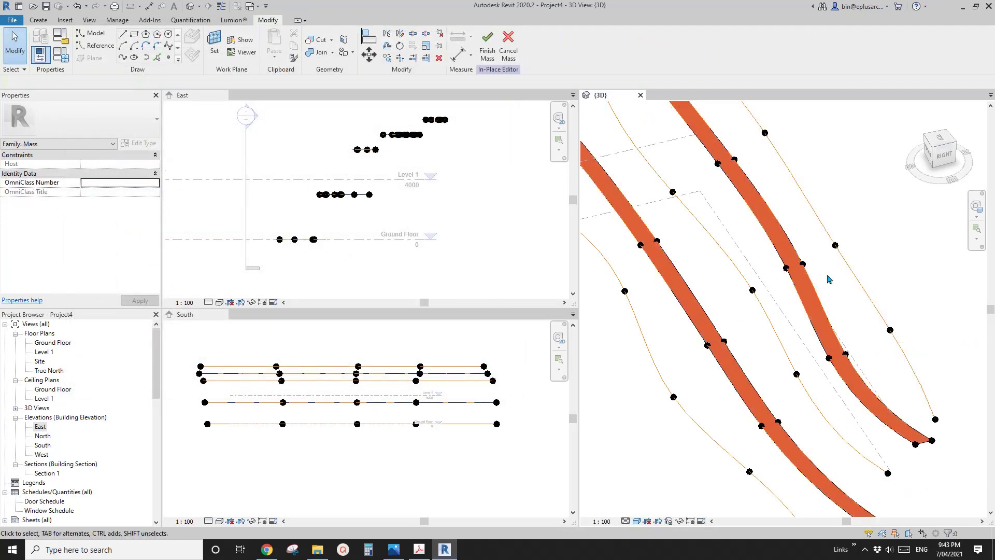
Orbit around the copper-shaded forms and select the upper surface form
middle_click_drag(829, 278, 782, 318, "shift")
scroll(789, 301, "up", 4)
left_click(788, 296)
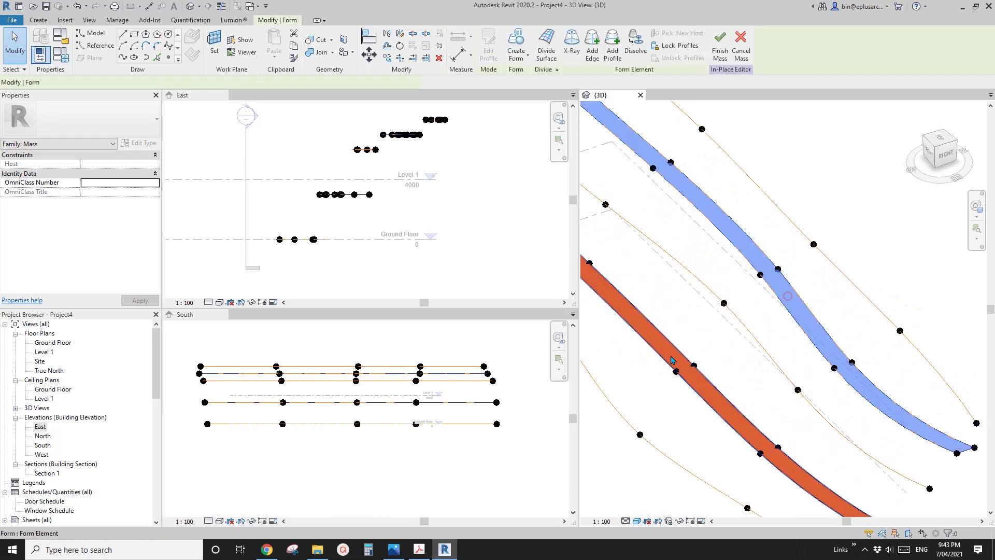
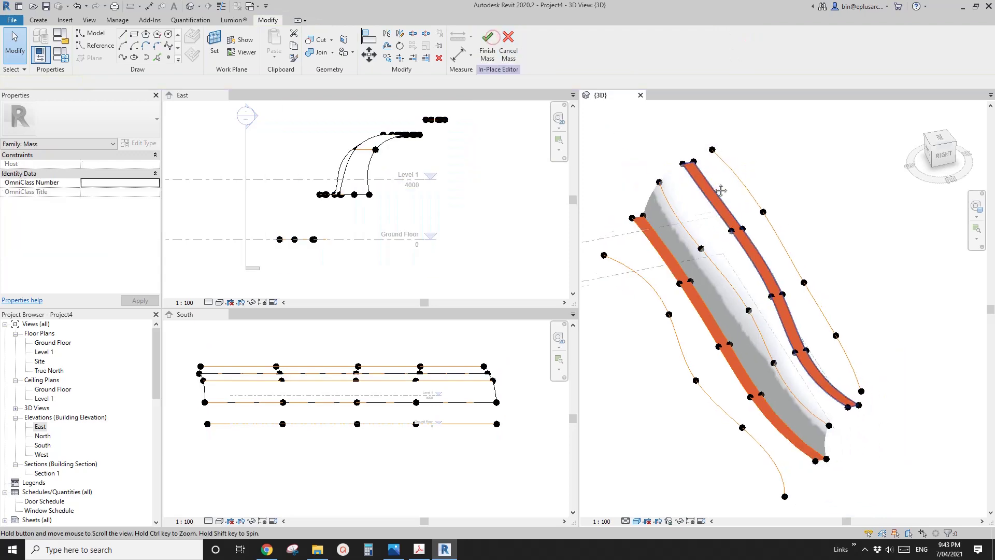
Orbit, zoom and recentre the 3D view to inspect the new wavy surface between the curves
middle_click_drag(726, 192, 770, 190, "shift")
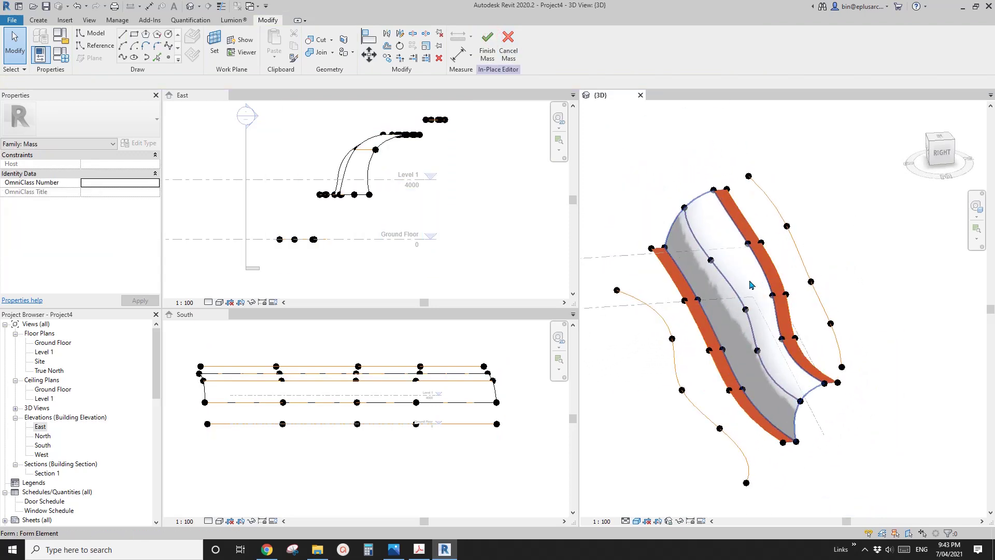
scroll(751, 284, "up", 3)
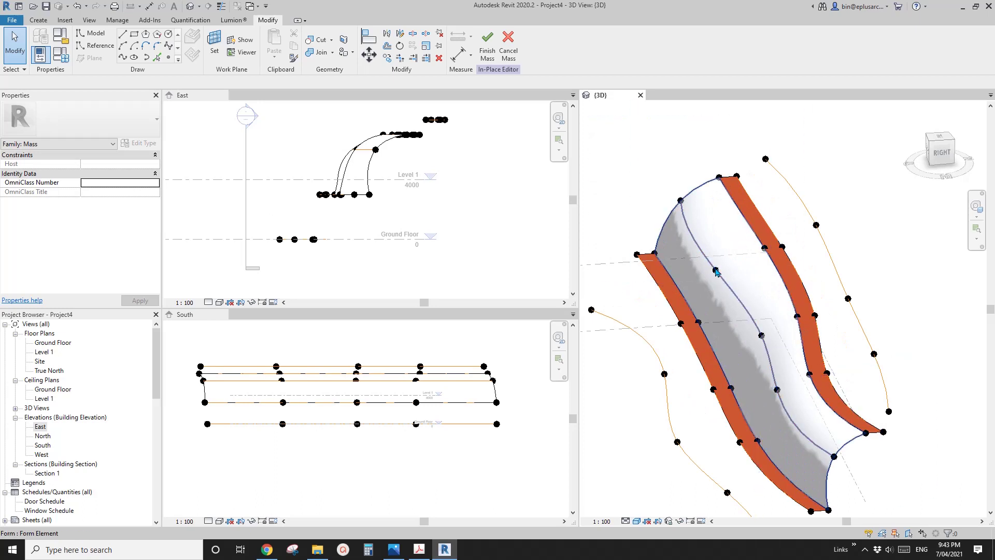
middle_click_drag(717, 311, 759, 278)
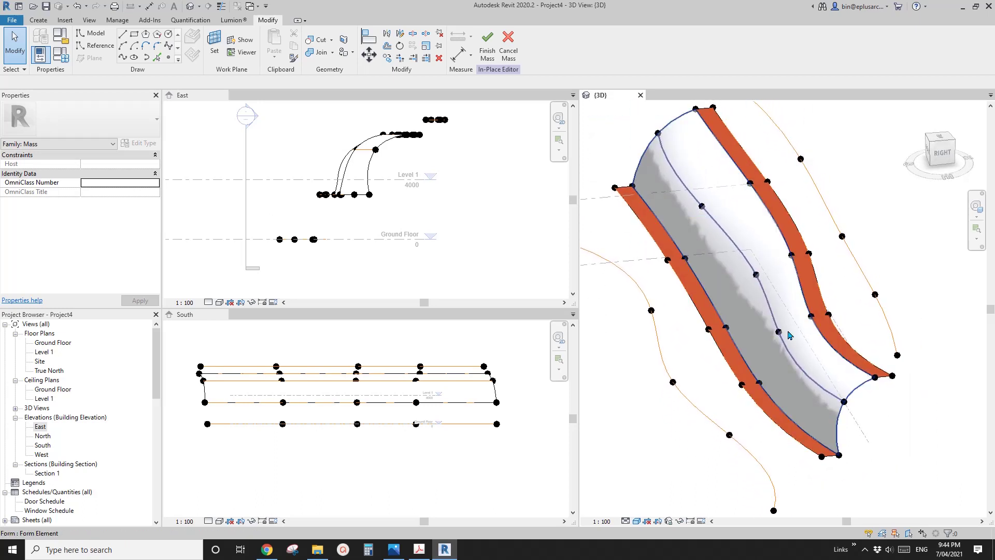
Loft a second surface from the strip edge down to the lower reference curve, then orbit to inspect it
left_click(780, 335)
middle_click_drag(780, 335, 843, 322, "shift")
left_click_drag(843, 323, 861, 318, "shift")
left_click(690, 374)
middle_click_drag(690, 373, 786, 336)
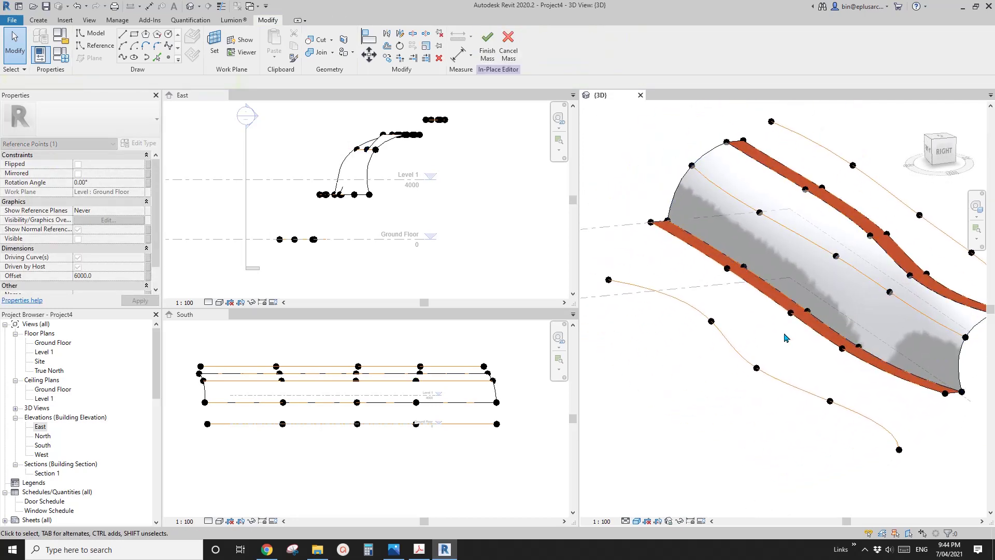
left_click(806, 328)
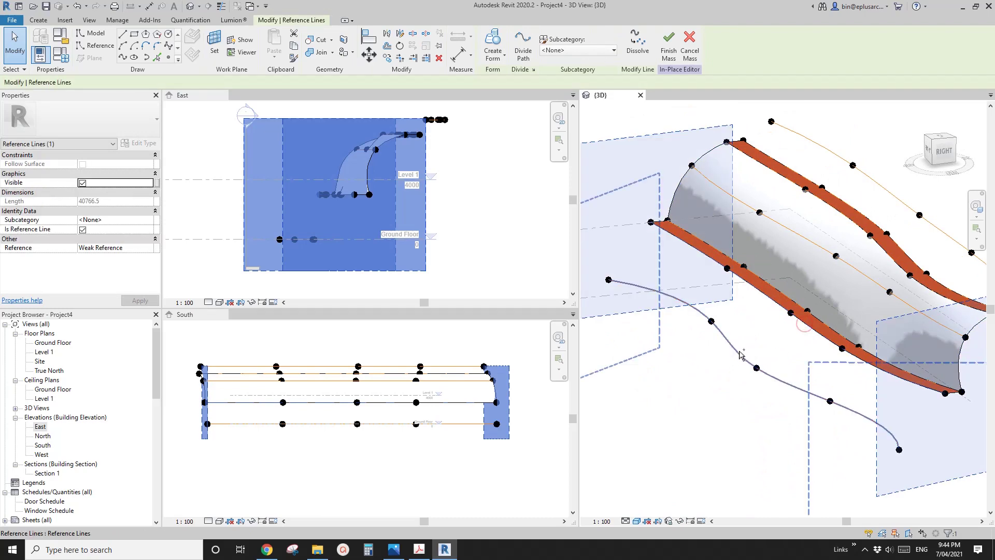
left_click(740, 351, "ctrl")
left_click(494, 43)
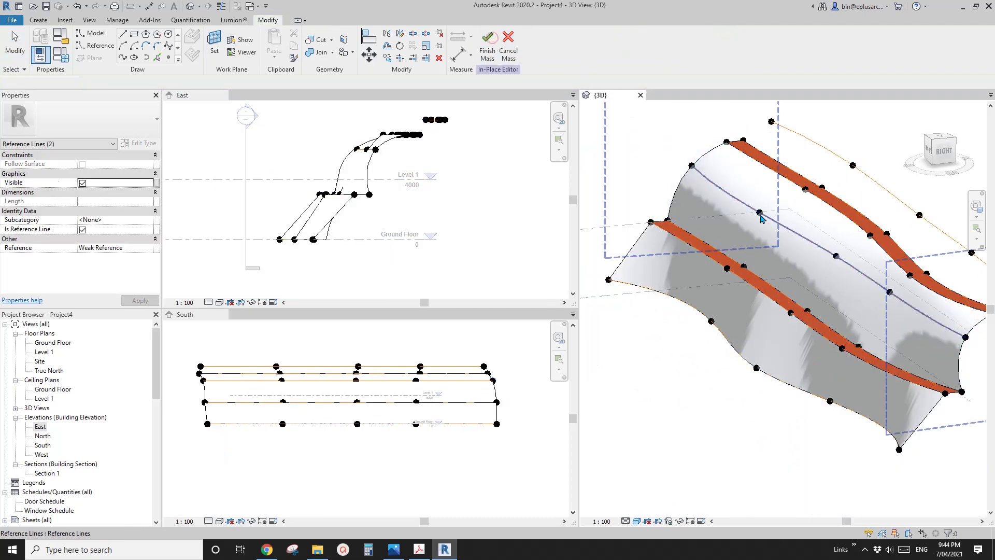
middle_click_drag(767, 306, 807, 345, "shift")
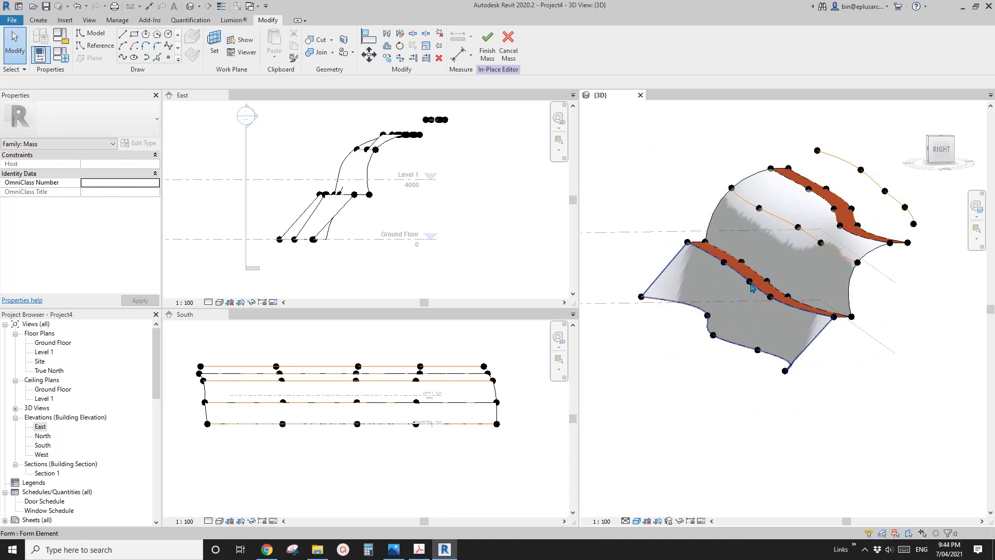
middle_click_drag(746, 340, 768, 361, "shift")
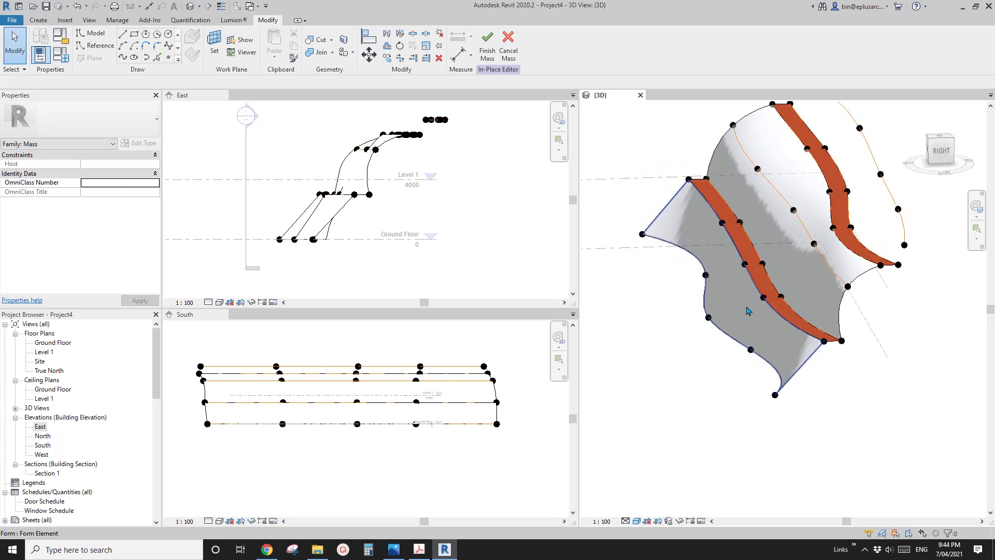
Undo the lower surface and copy the lower reference curve sideways in the East elevation
key("ctrl+z")
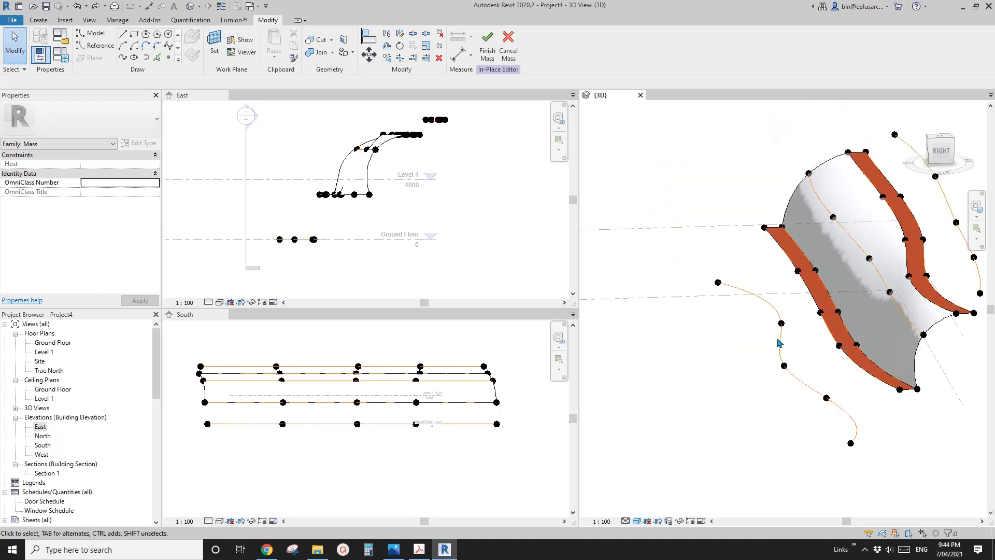
left_click(787, 354)
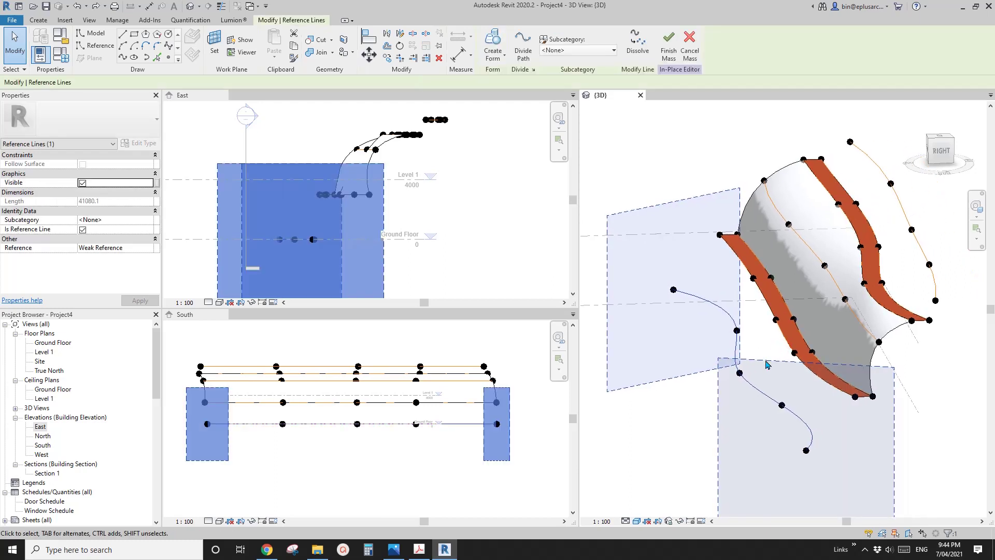
middle_click_drag(692, 334, 679, 336)
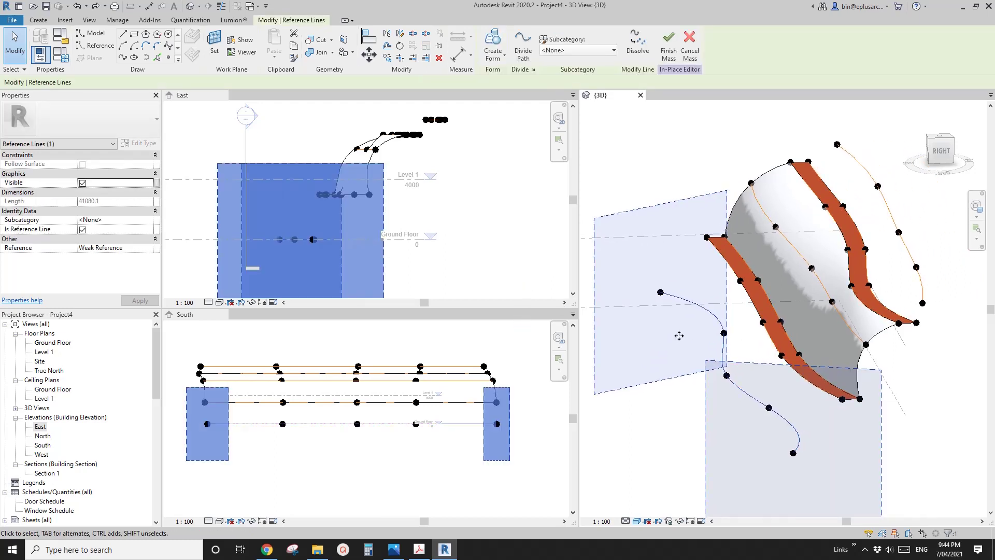
left_click(446, 223)
key("c")
key("o")
left_click(448, 214)
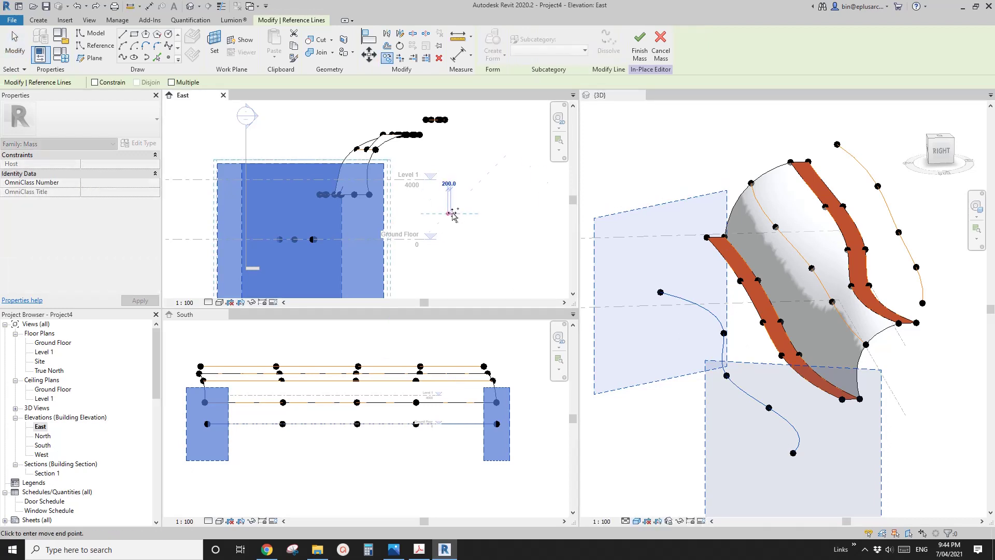
left_click(467, 213)
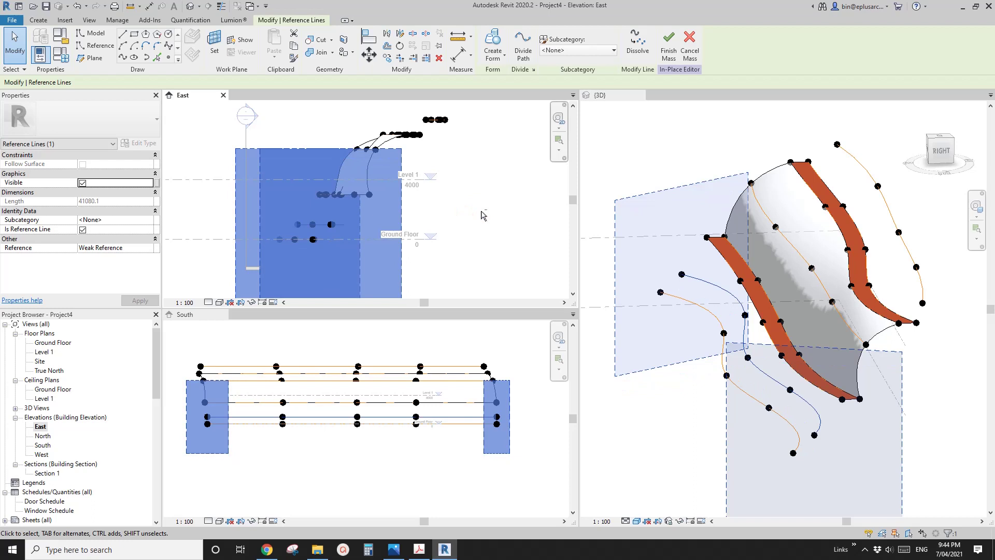
Loft a new lower surface through the strip edge, lower curve and its copy
left_click(693, 308)
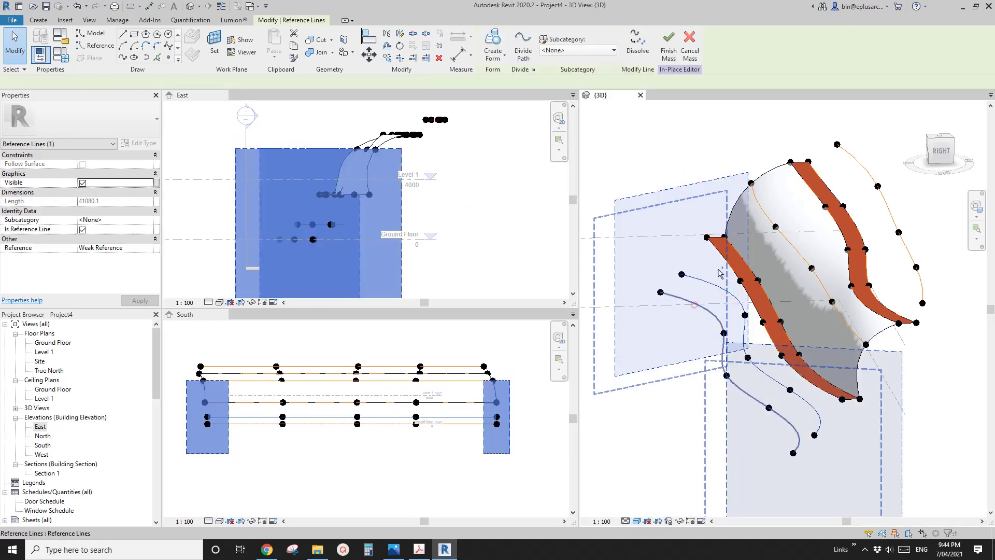
left_click(721, 260, "ctrl")
left_click(721, 258, "ctrl")
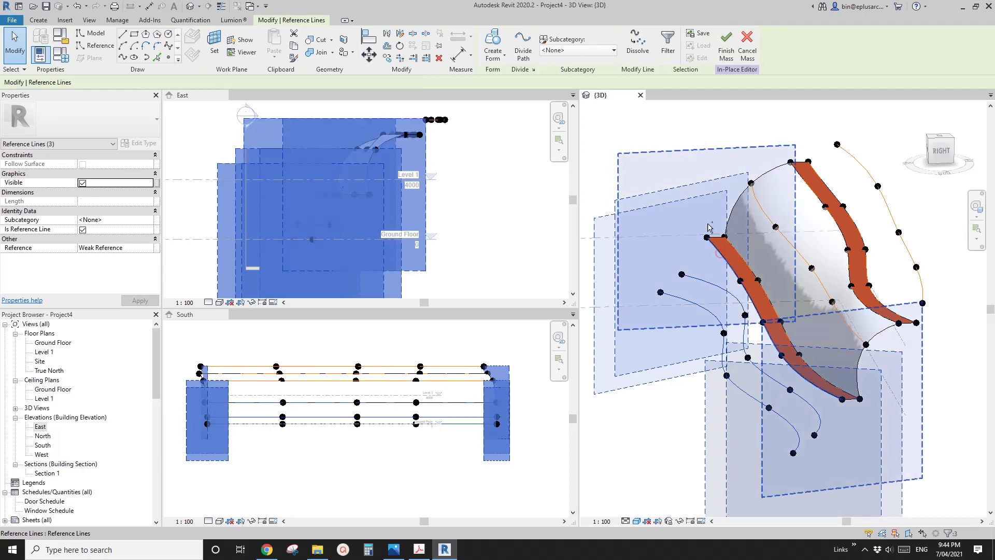
left_click(496, 44)
middle_click_drag(700, 223, 804, 425, "shift")
scroll(804, 425, "up", 3)
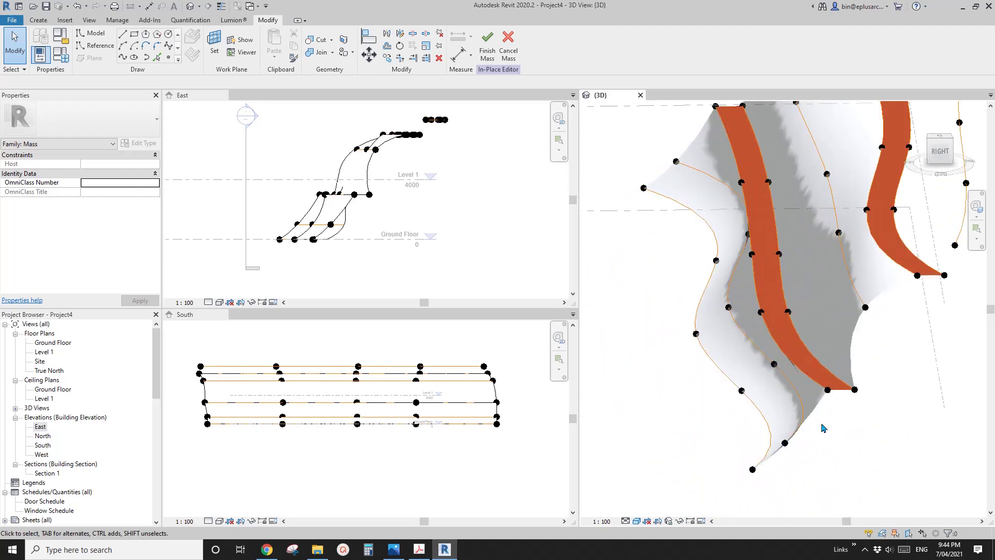
middle_click_drag(774, 363, 763, 335, "shift")
Assign the Copper material to the mass forms and orbit around the copper mass
left_click(763, 336)
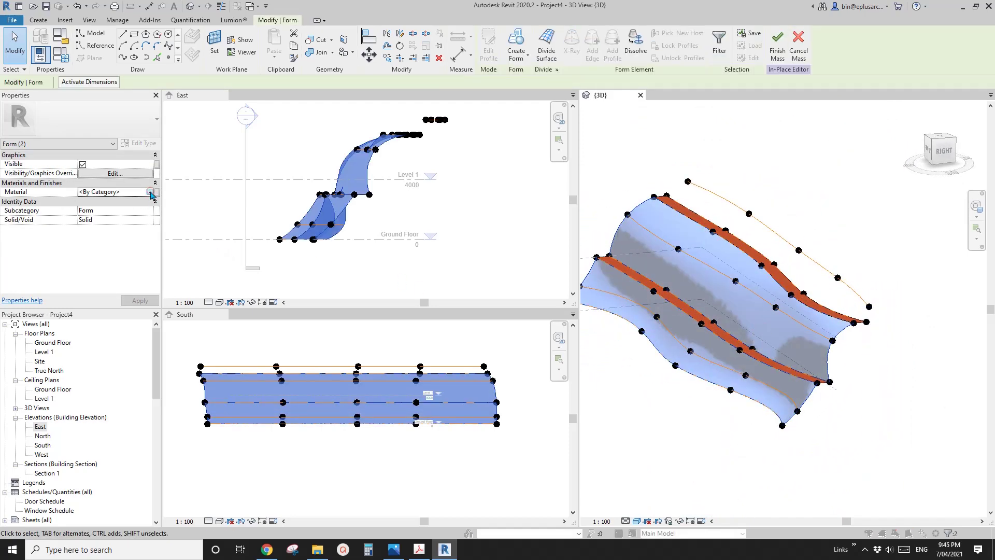
left_click(150, 192)
left_click(427, 381)
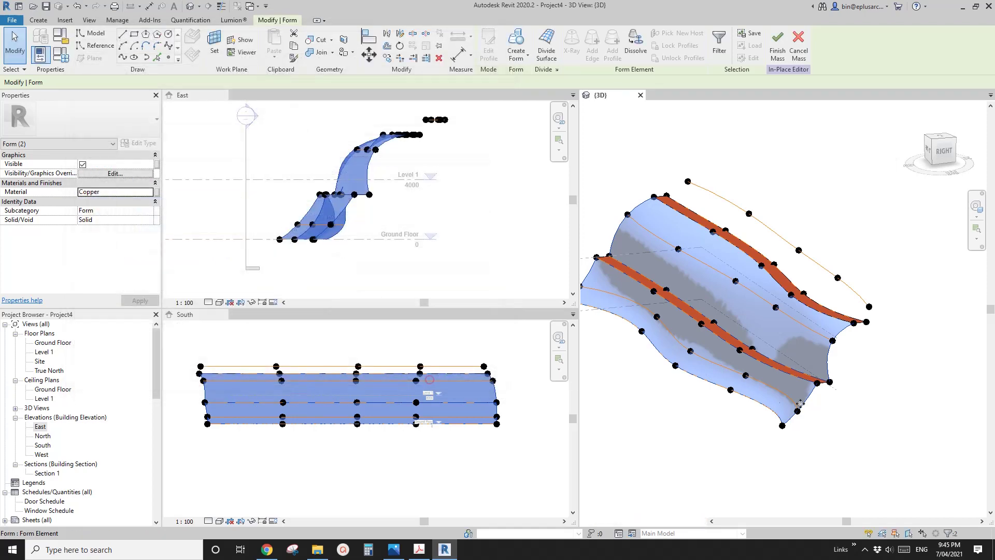
key("Escape")
middle_click_drag(715, 421, 765, 381, "shift")
scroll(810, 298, "up", 1)
middle_click_drag(816, 255, 781, 289, "shift")
Copy the upper reference curve in the East elevation and nudge the copy upward
left_click(782, 287)
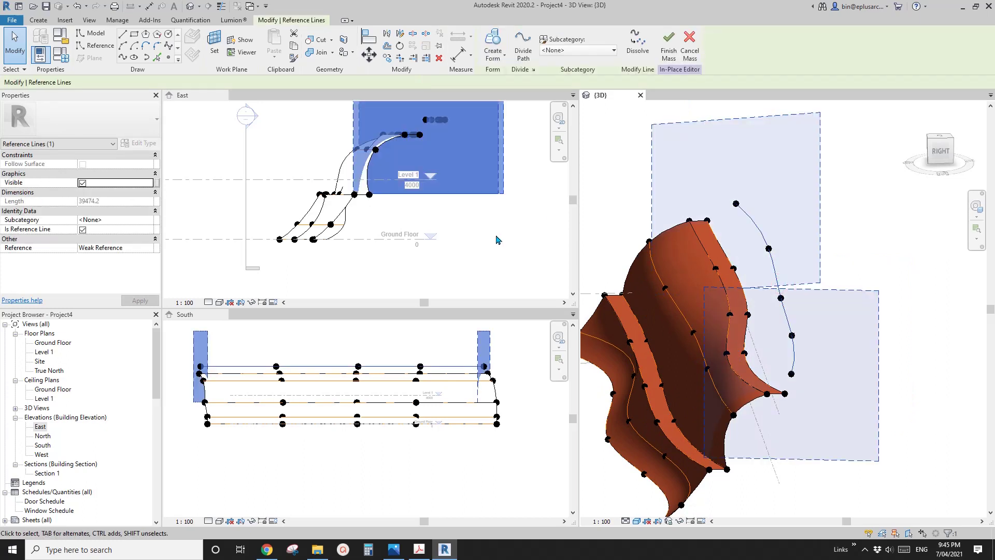
middle_click_drag(507, 228, 484, 266)
left_click(439, 158)
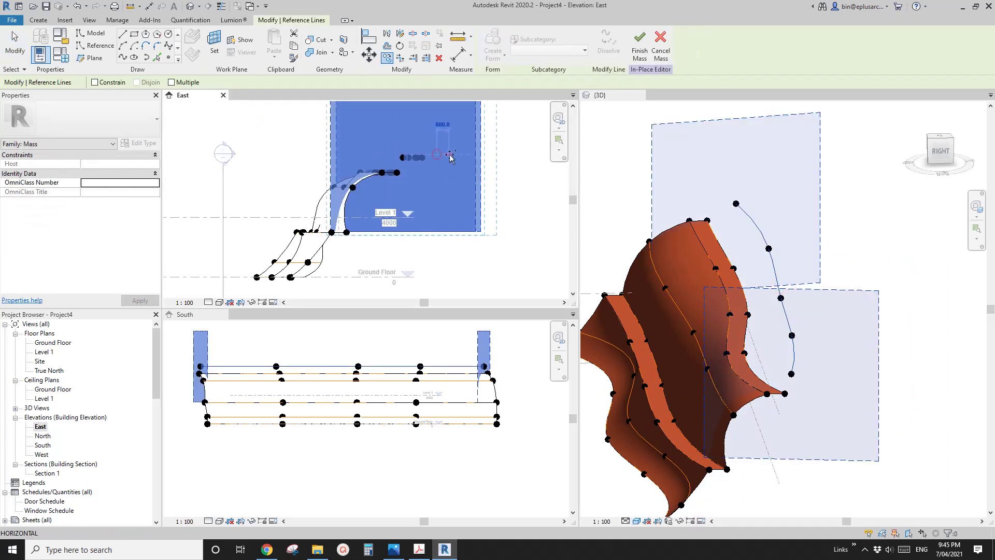
left_click(451, 157)
middle_click_drag(524, 192, 513, 199)
key("Up")
key("Up")
key("Up")
key("Up")
key("Up")
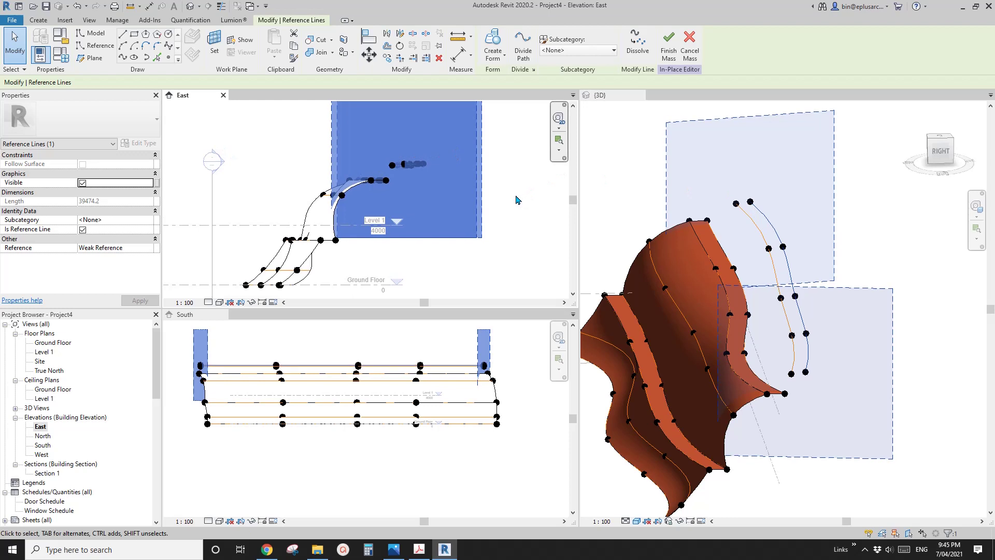
Loft a new upper surface through the copied curve and the existing upper curves
left_click(797, 227)
left_click(776, 221)
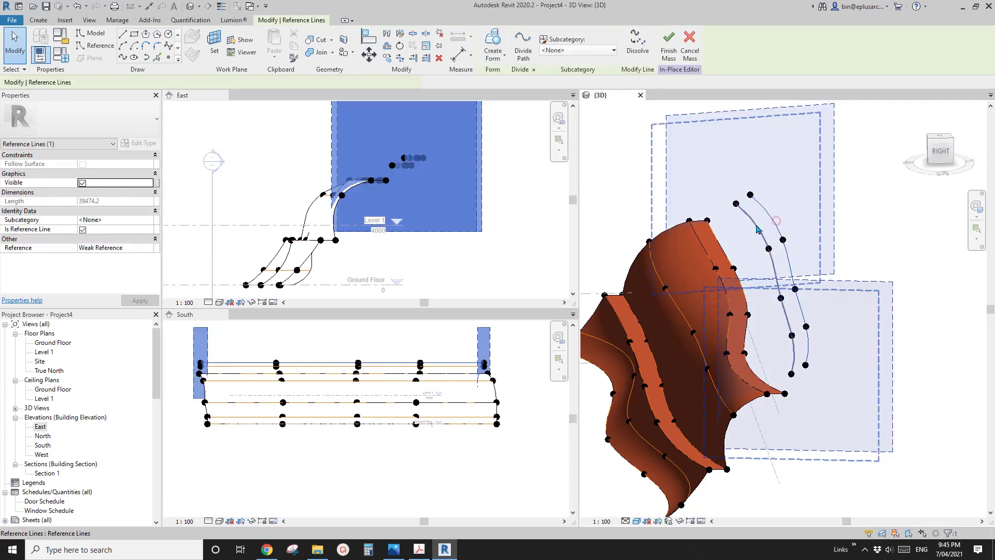
left_click(728, 238)
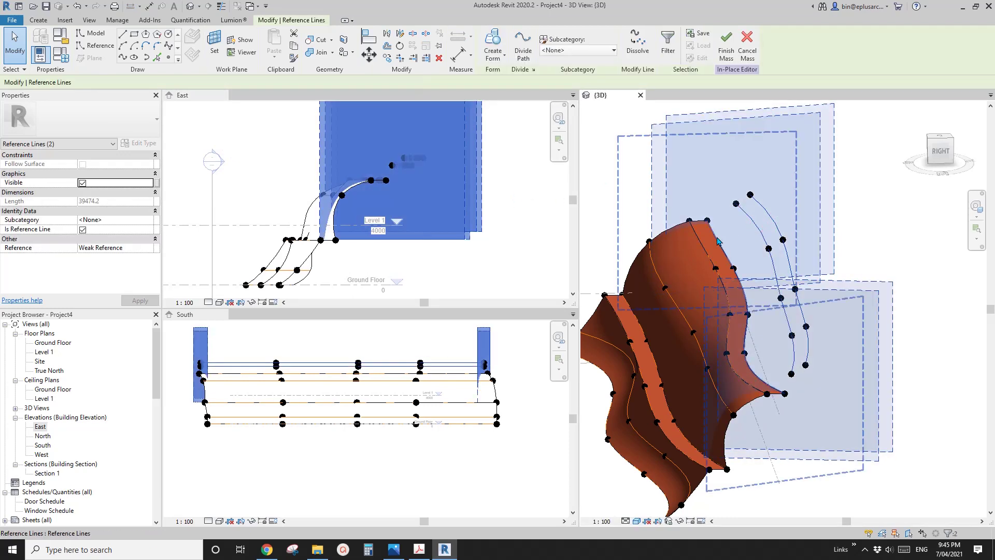
left_click(718, 240, "ctrl")
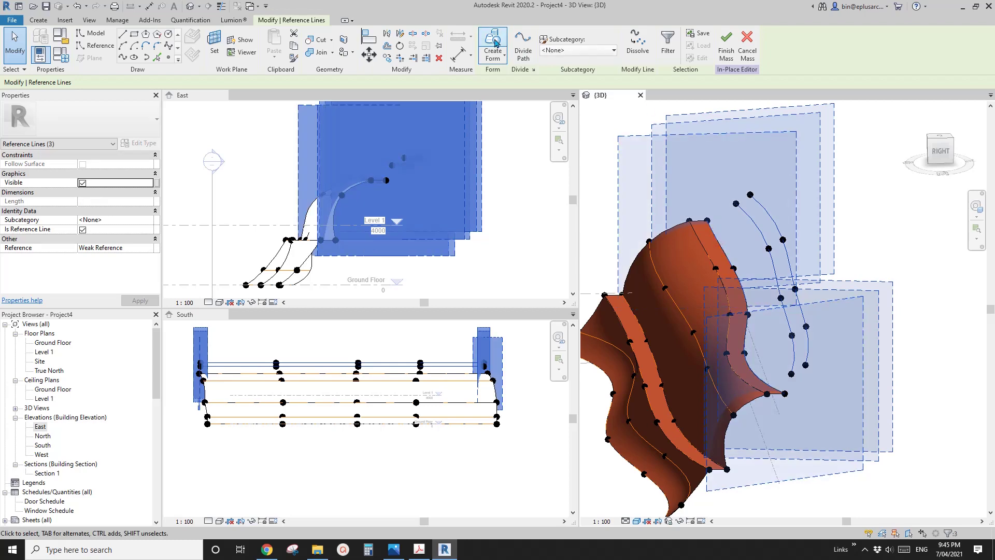
left_click(493, 43)
Set the new upper surface's material to Copper and view the mass from above
left_click(750, 251)
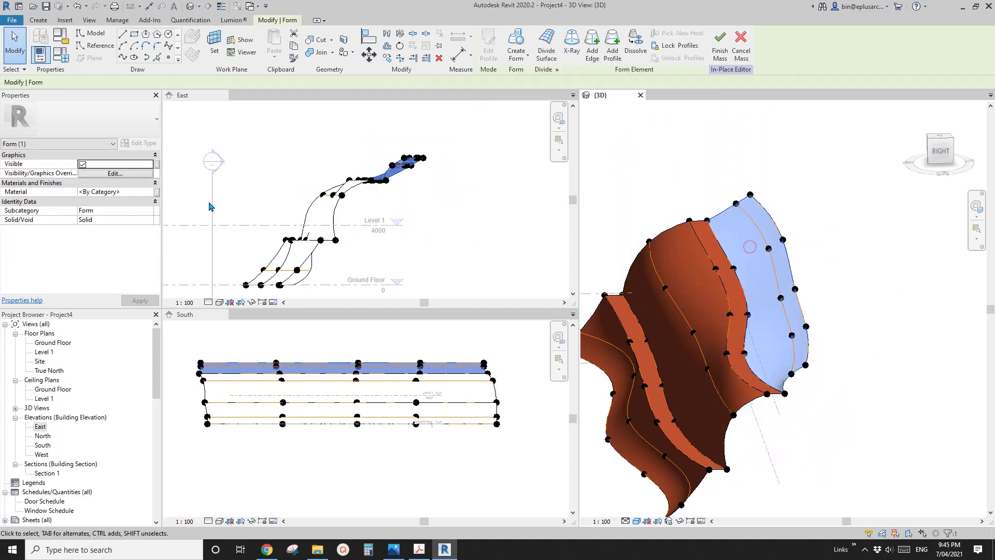
left_click(149, 191)
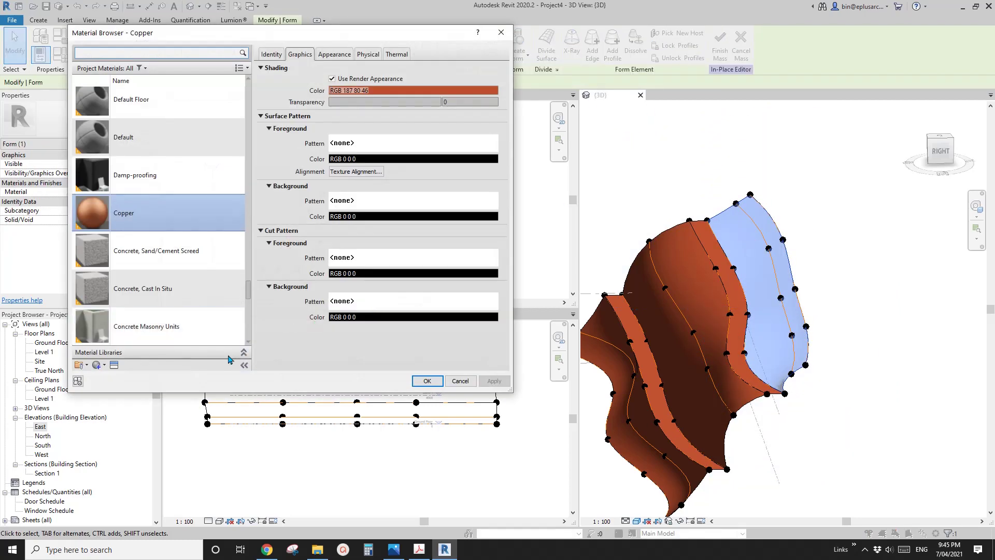
left_click(426, 381)
left_click(848, 225)
middle_click_drag(849, 225, 861, 368, "shift")
Orbit around the copper mass, briefly selecting its top and lower forms
scroll(840, 333, "up", 4)
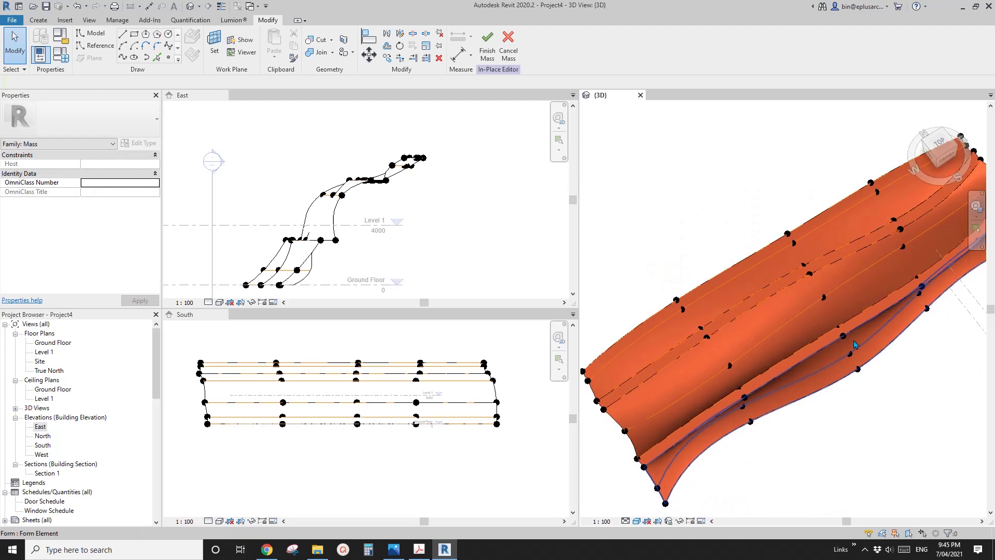
middle_click_drag(840, 334, 872, 428, "shift")
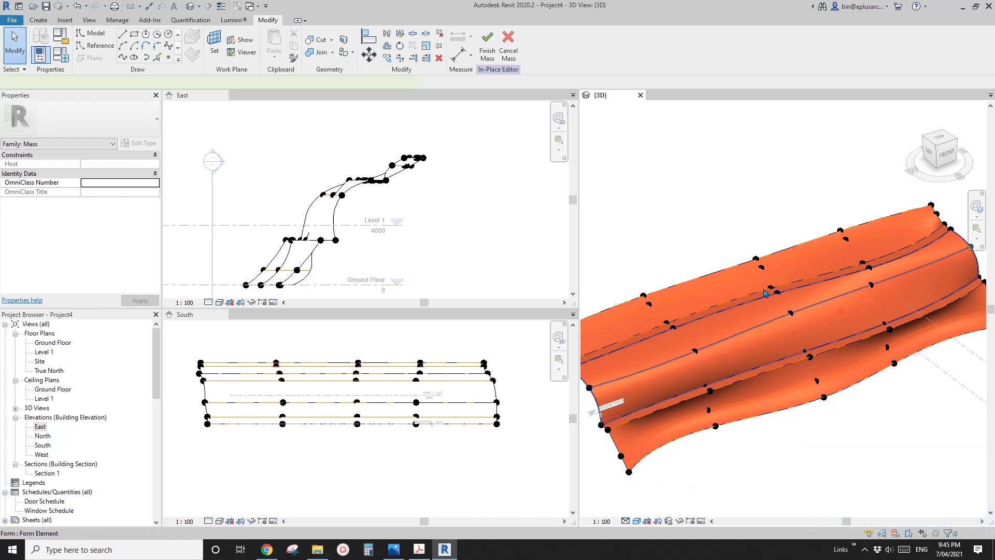
left_click(798, 266)
left_click(777, 385)
scroll(882, 415, "up", 1)
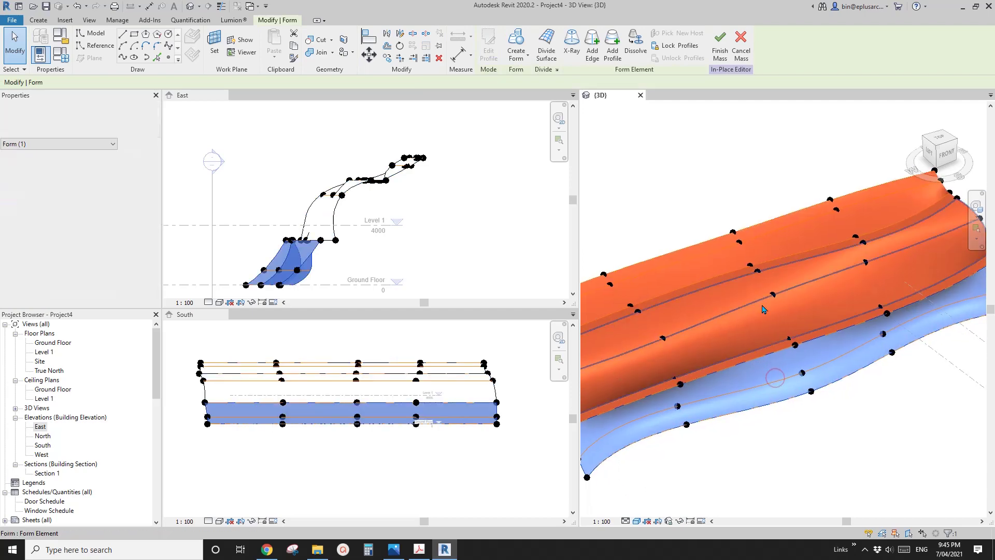
left_click(824, 440)
middle_click_drag(824, 439, 870, 439)
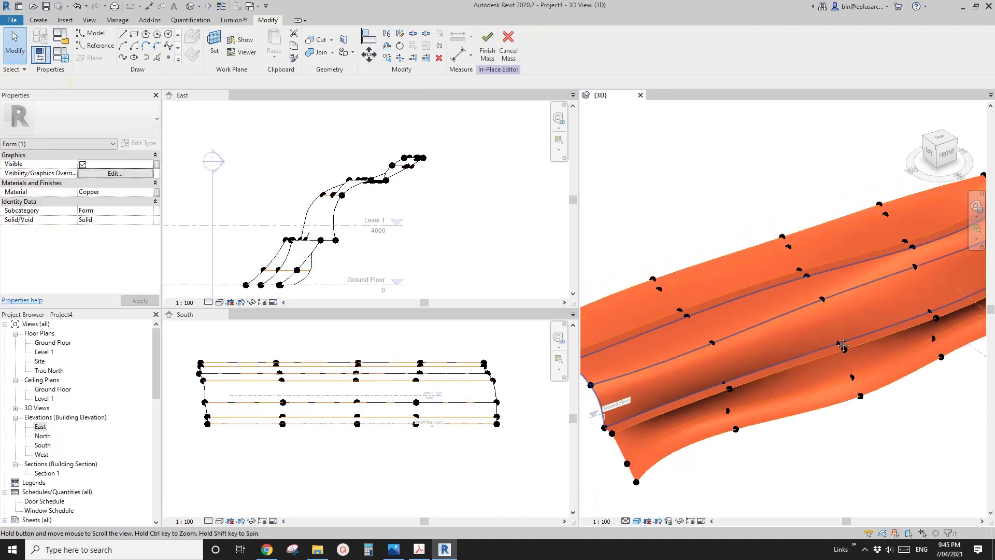
Turn on Select Elements by Face and try window-selecting pairs of reference points
left_click(909, 534)
scroll(812, 330, "up", 2)
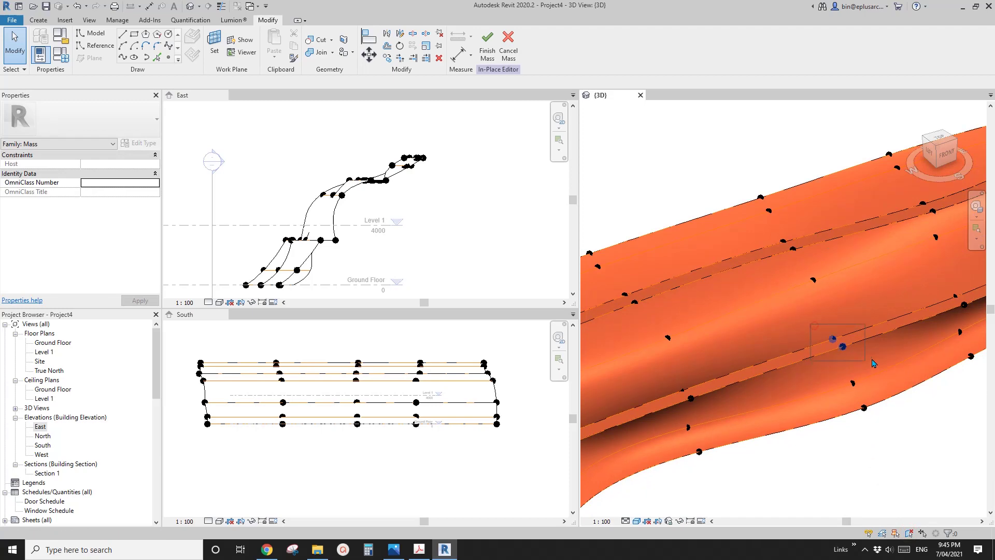
left_click_drag(872, 359, 875, 359)
middle_click_drag(977, 302, 837, 341)
left_click_drag(794, 311, 846, 364)
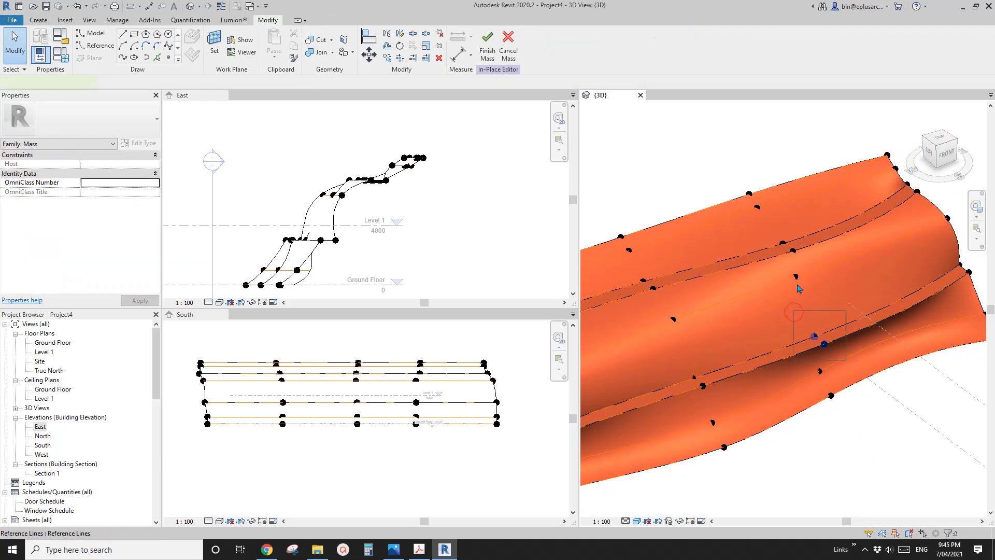
left_click_drag(750, 218, 798, 259)
scroll(799, 260, "down", 1)
middle_click_drag(799, 260, 884, 269)
left_click(796, 317)
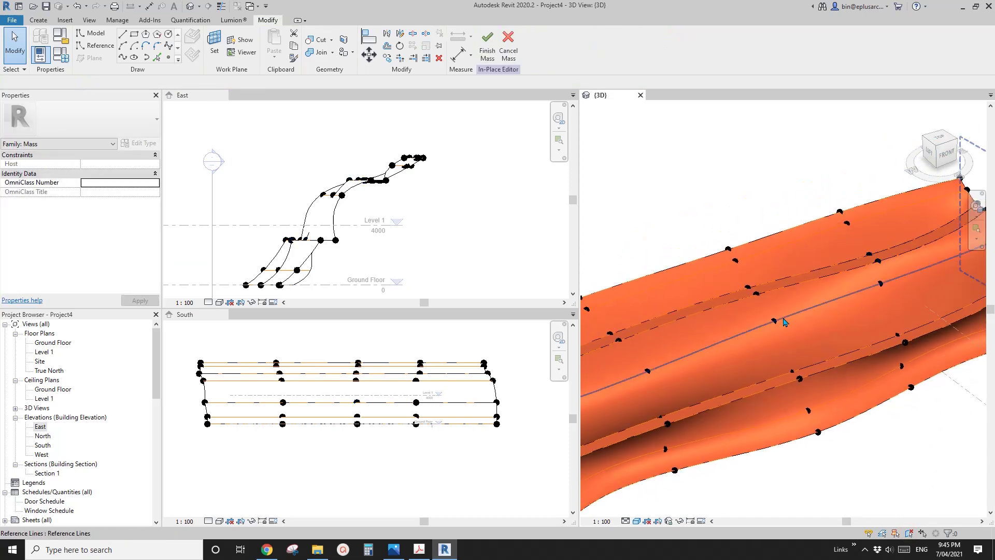
Orbit to a front-left view and window-select two reference points on the middle curve
scroll(779, 327, "down", 3)
scroll(822, 313, "down", 1)
mouse_move(832, 329)
middle_mouse_down("shift")
mouse_move(882, 285)
mouse_move(824, 323)
middle_mouse_up("shift")
scroll(897, 322, "up", 1)
middle_click_drag(897, 321, 811, 295)
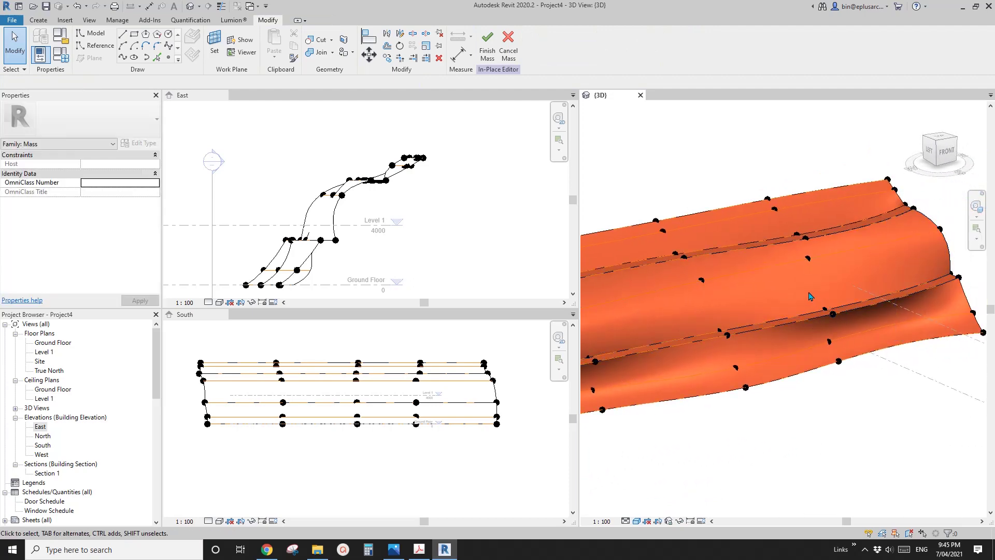
left_click_drag(808, 291, 846, 328)
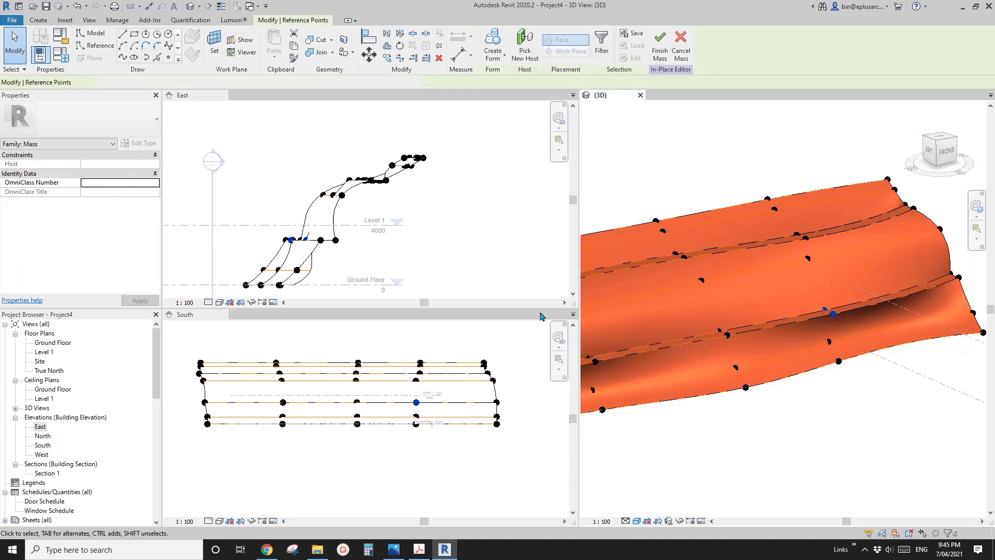
Raise the selected middle-curve point pair with two Up nudges in the East elevation
left_click(441, 213)
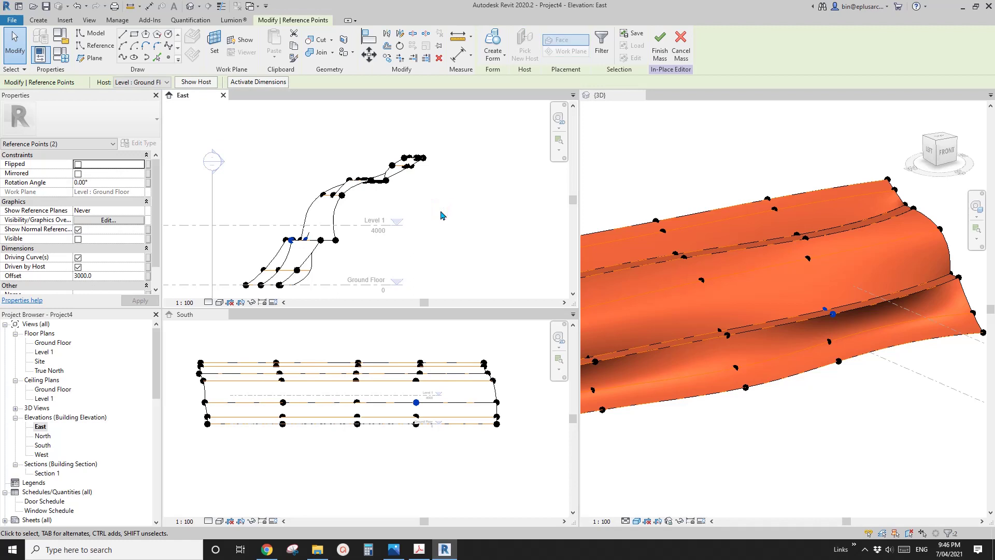
key("Up")
key("Up")
key("Up")
key("Up")
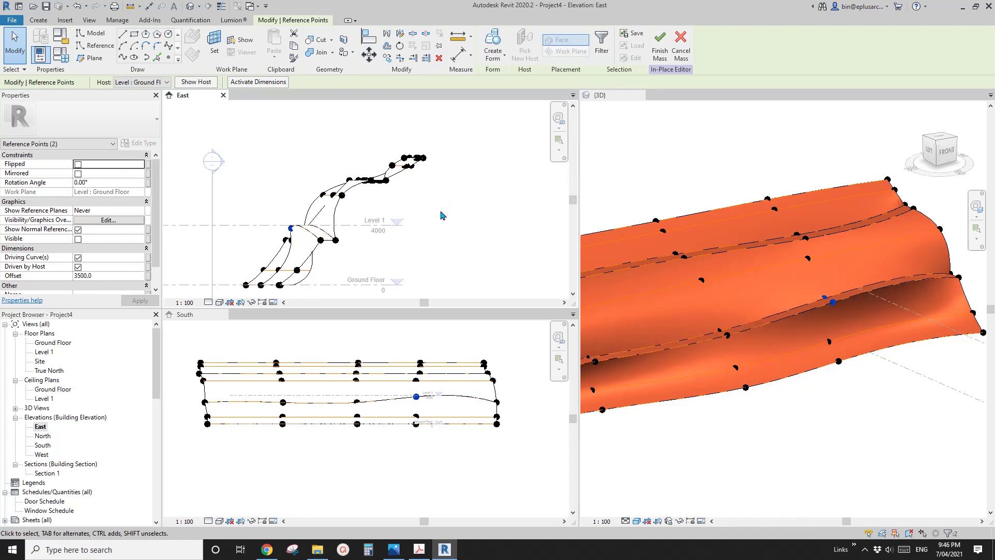
key("Up")
key("Up")
key("Up")
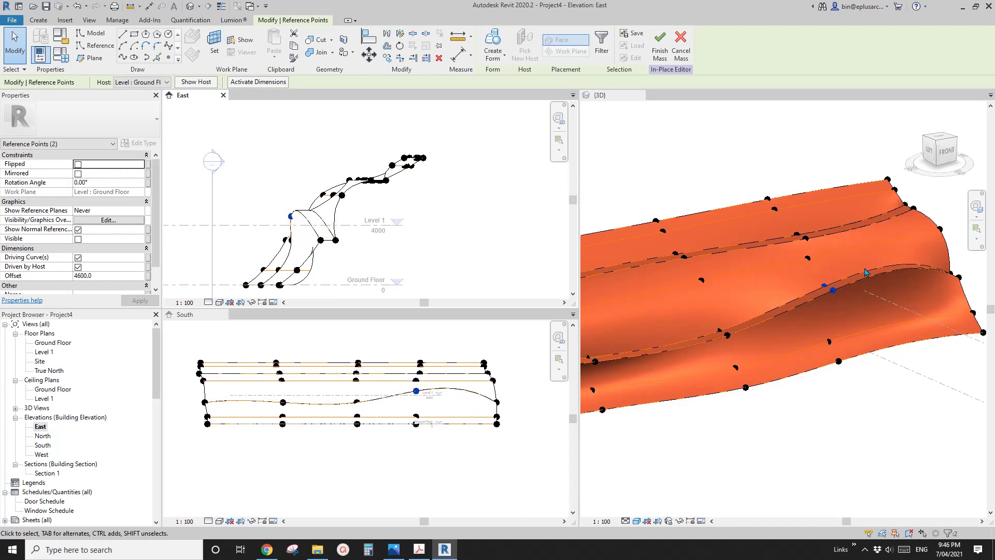
Select the far-end reference point pair and raise it to offset 3900
middle_click_drag(930, 273, 833, 283)
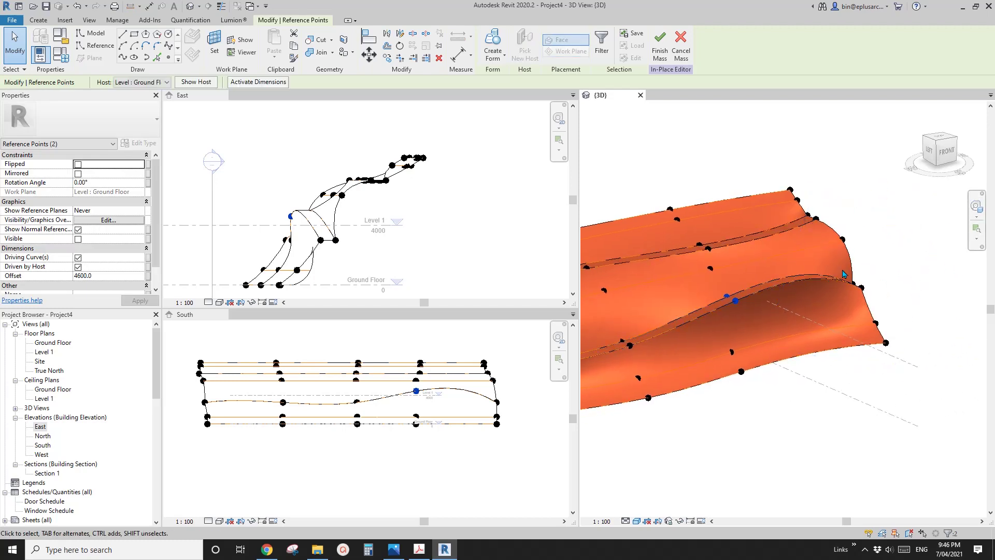
left_click_drag(845, 267, 880, 307)
key("ctrl+Left")
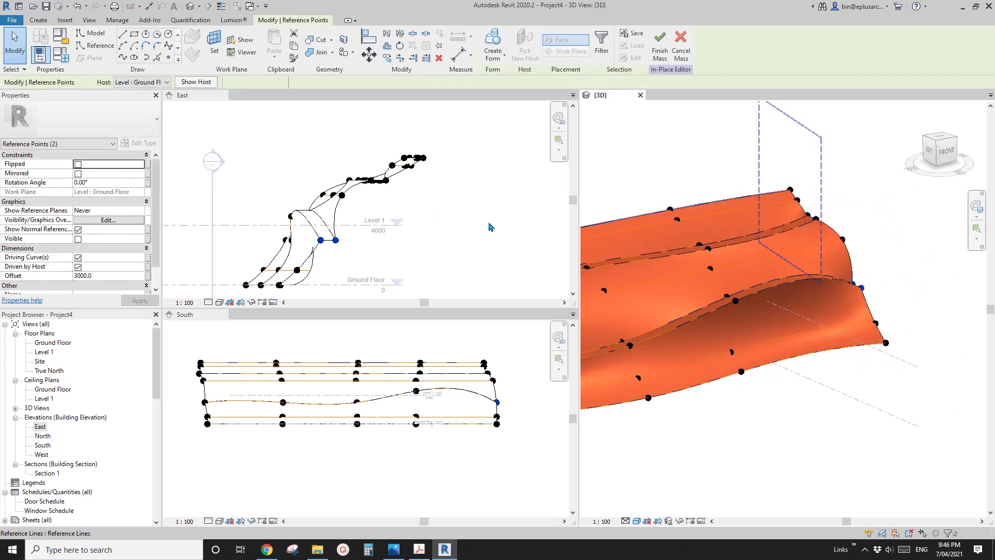
left_click(489, 222)
key("Up")
key("Up")
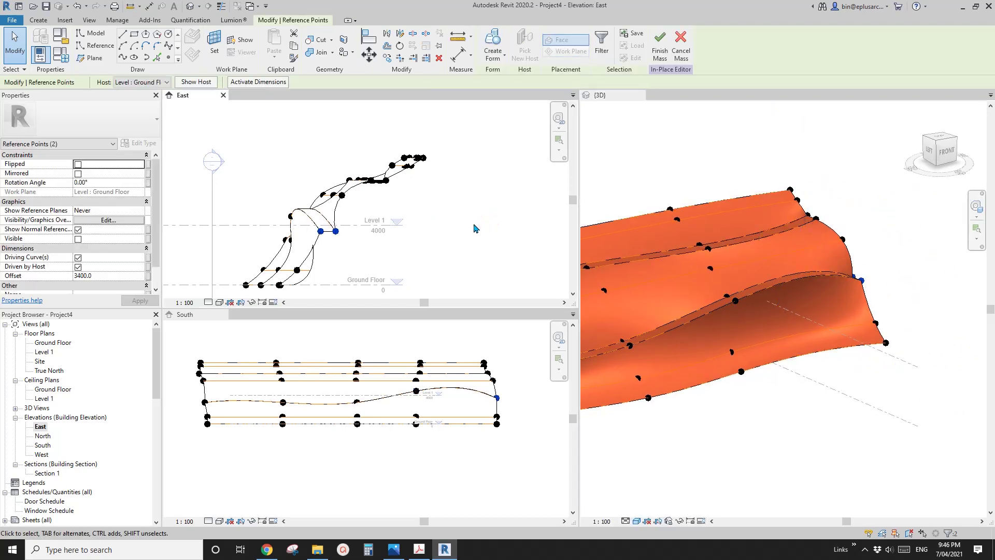
key("Up")
key("Up")
key("Up")
key("Up")
key("Up")
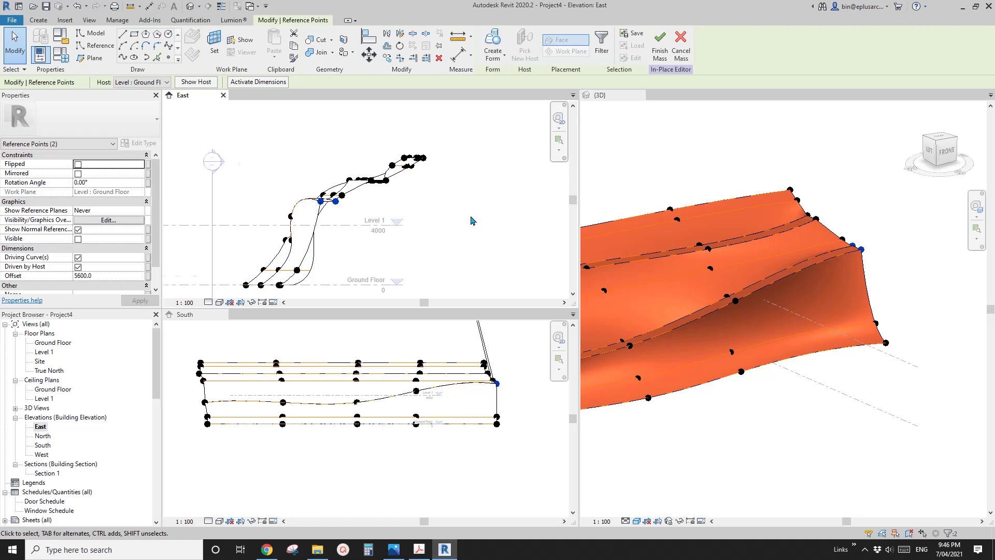
Lower another reference point pair to offset 2000
scroll(748, 336, "up", 3)
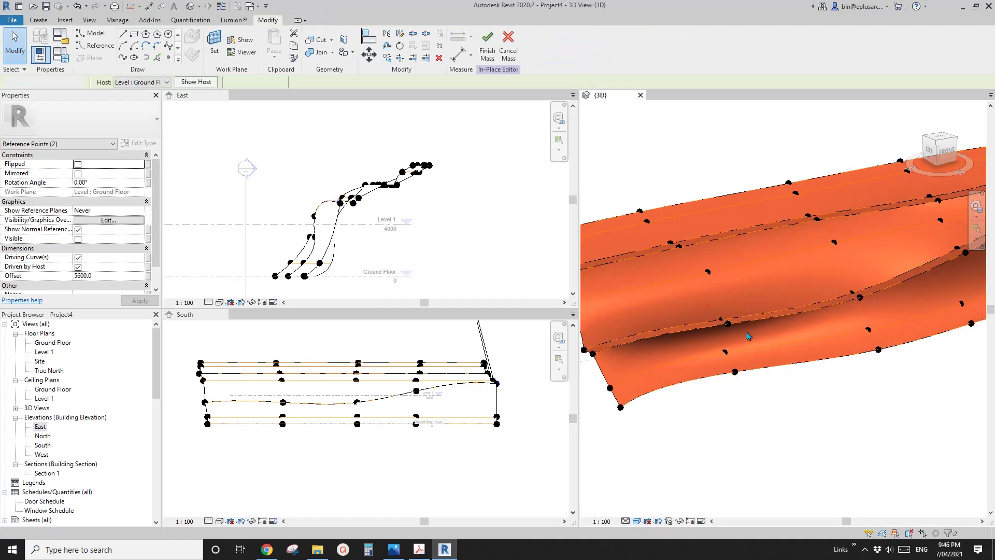
left_click_drag(708, 304, 748, 336)
left_click(471, 254)
key("Down")
key("Down")
key("Down")
key("Down")
key("Down")
key("Down")
key("Down")
key("Down")
key("Down")
key("Down")
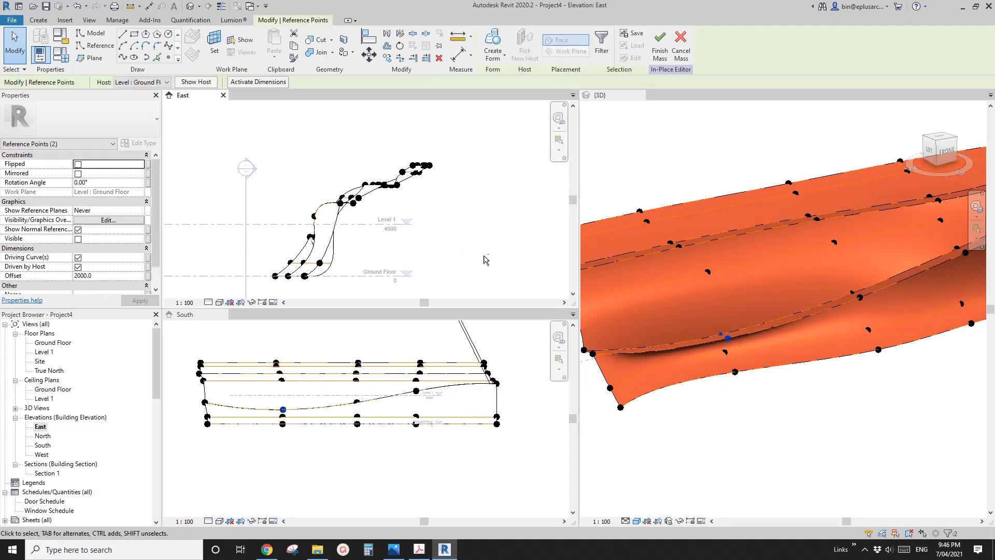
key("ctrl+z")
key("ctrl+y")
scroll(747, 362, "up", 2)
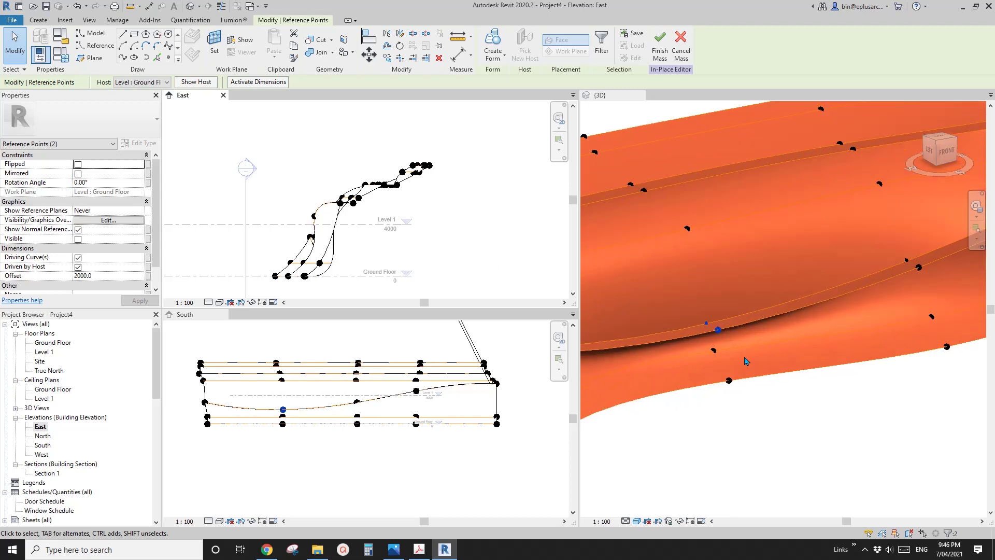
Select a lower-edge reference point and shift it sideways to reshape the edge
left_click(714, 352)
middle_click_drag(714, 352, 746, 337, "shift")
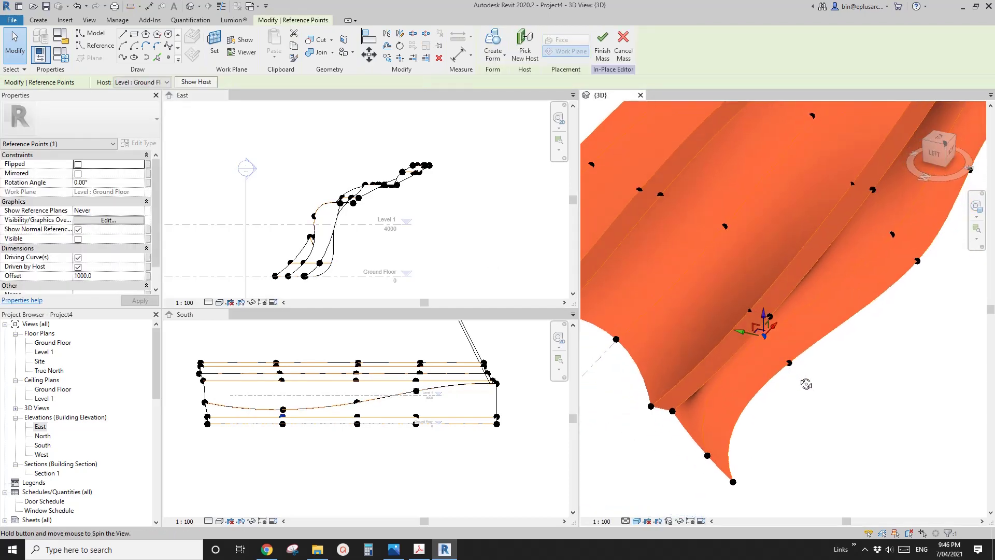
left_click_drag(760, 339, 762, 340)
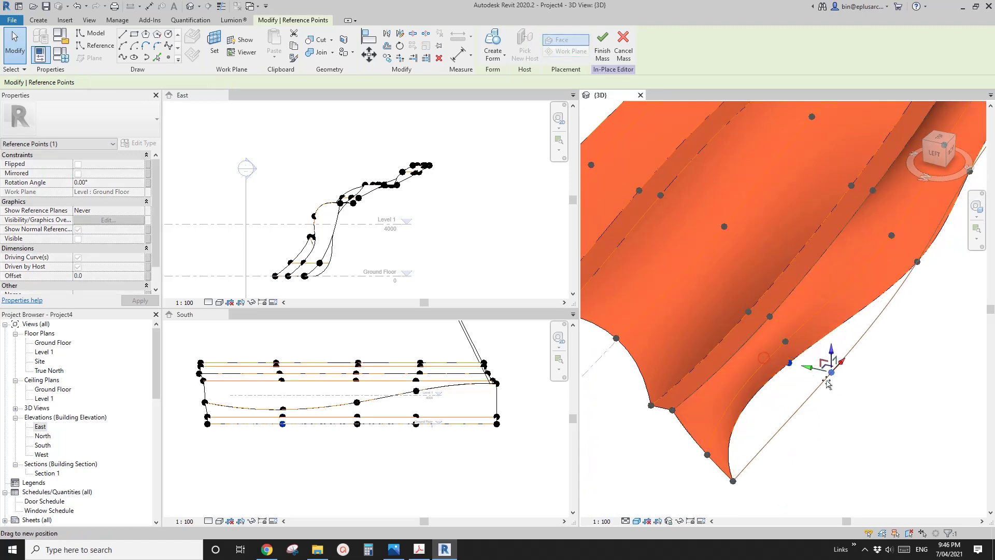
middle_click_drag(826, 362, 835, 337, "shift")
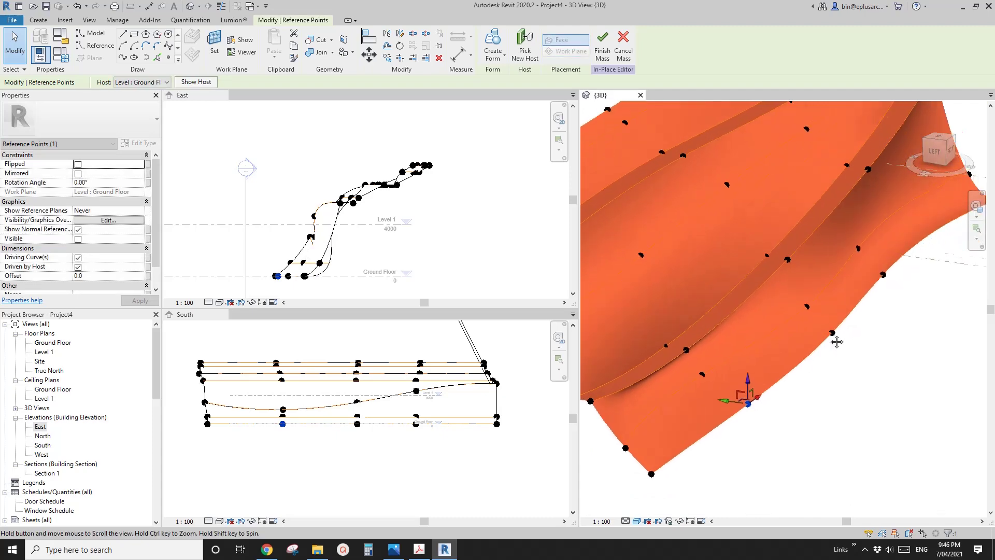
Push another lower-edge point outward and raise it to offset 1443.7
left_click(888, 274)
middle_click_drag(875, 304, 812, 335)
scroll(812, 335, "up", 1)
left_click_drag(798, 298, 835, 302)
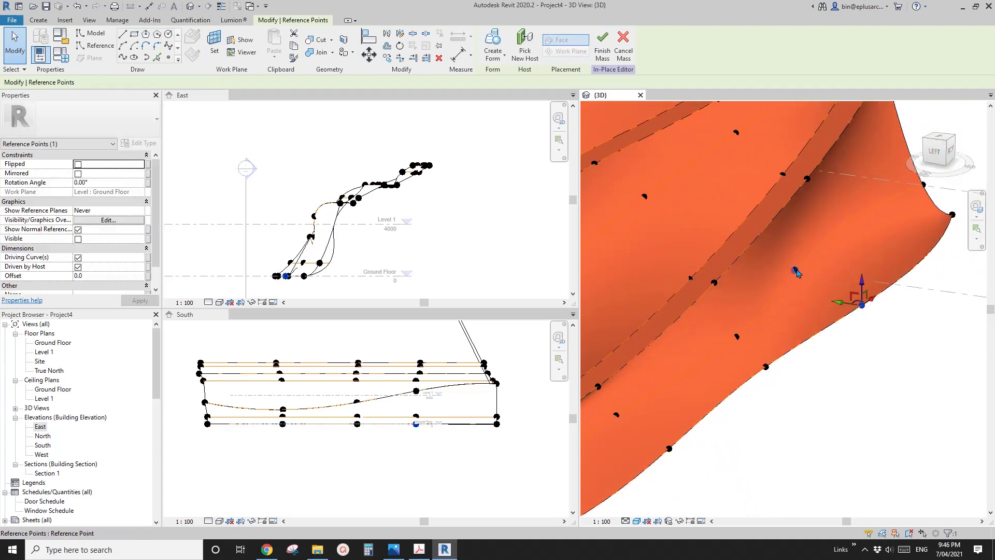
middle_click_drag(779, 273, 816, 255, "shift")
left_click_drag(817, 255, 818, 240)
Adjust that point sideways along both horizontal directions
middle_click_drag(831, 274, 804, 301, "shift")
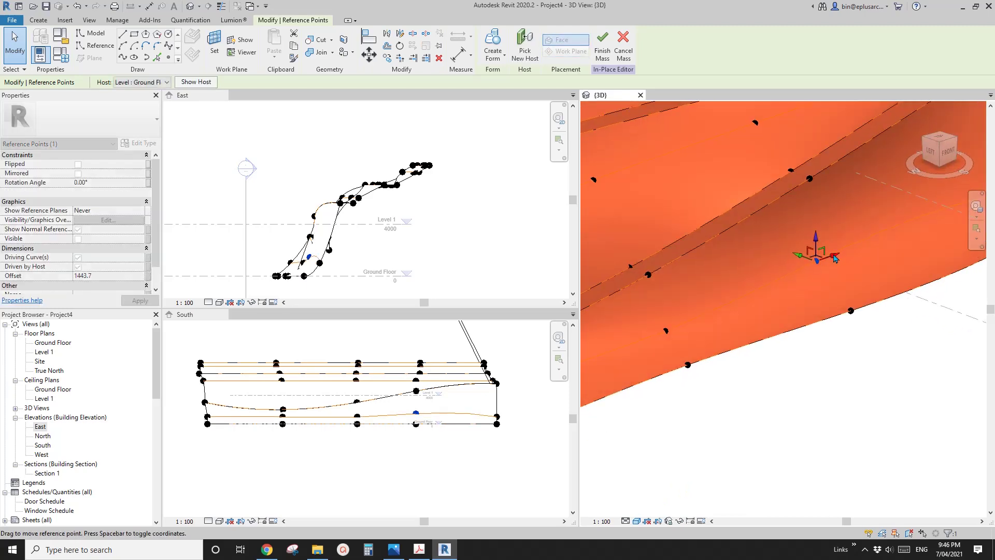
left_click_drag(862, 248, 862, 247)
middle_click_drag(864, 251, 895, 284, "shift")
left_click_drag(823, 249, 840, 254)
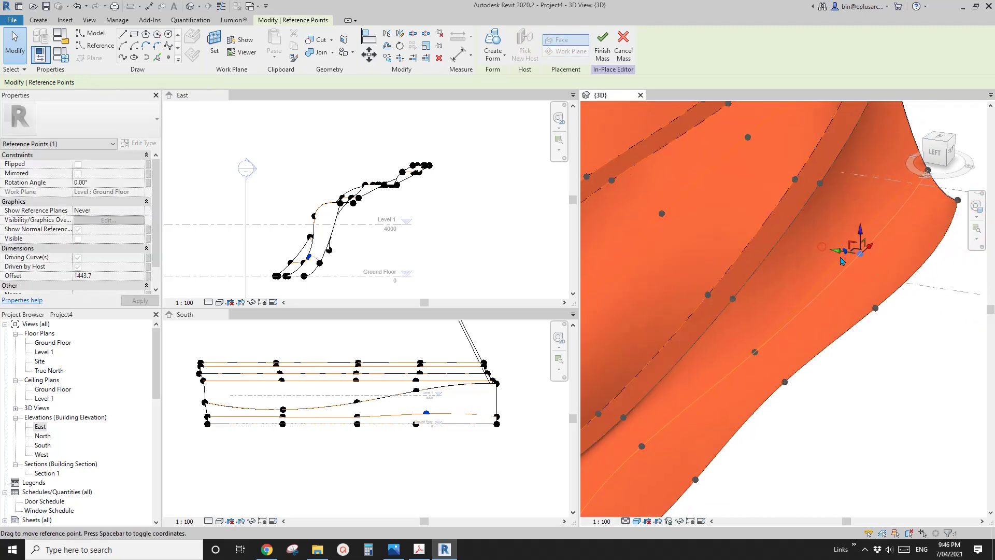
Orbit to the mass's left side and window-select two reference points on the top edge
middle_click_drag(850, 290, 738, 245, "shift")
scroll(738, 245, "up", 1)
left_click_drag(742, 237, 778, 276)
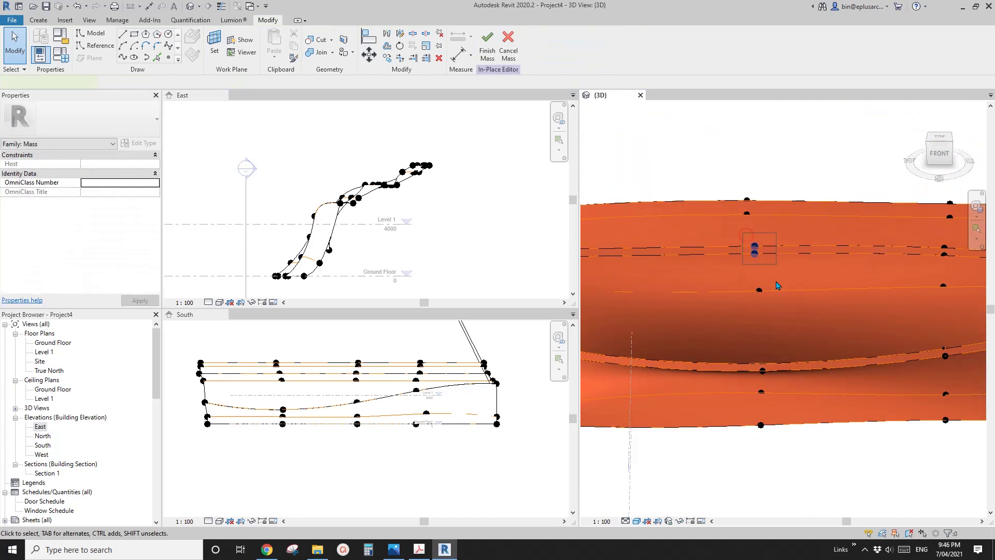
mouse_move(779, 285)
middle_mouse_down("shift")
mouse_move(853, 299)
mouse_move(778, 280)
middle_mouse_up("shift")
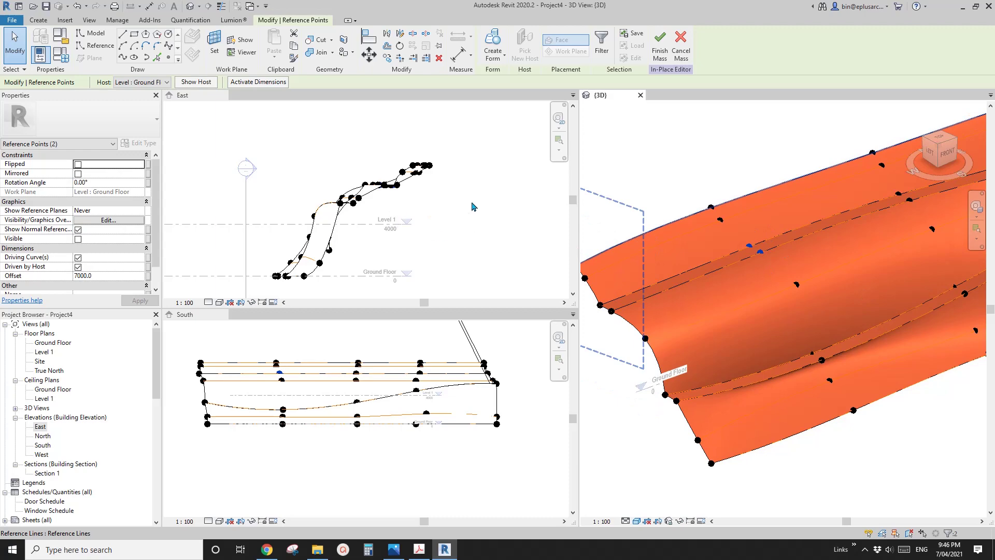
Nudge the top point pair to offset 9000, then back down to 8000
left_click(355, 145)
key("Up")
key("Up")
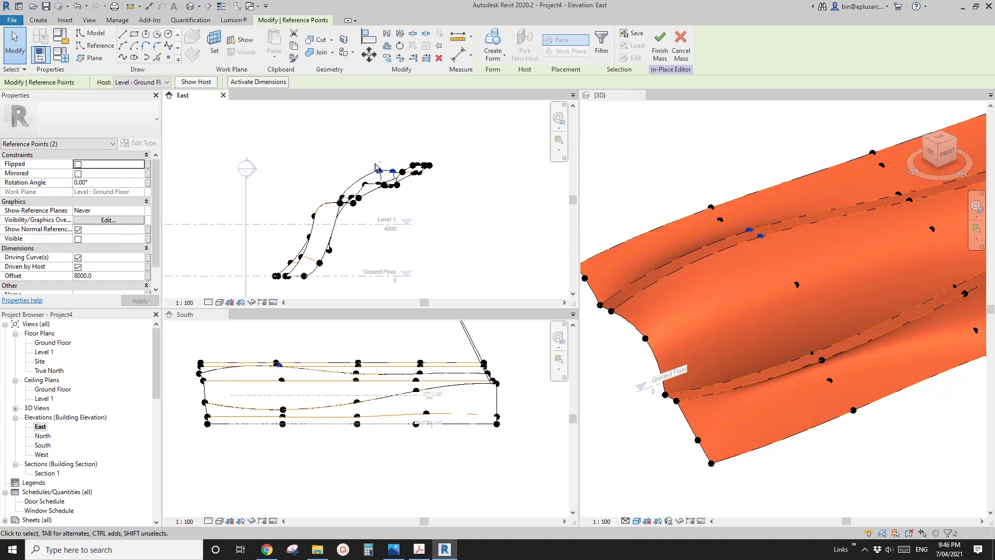
key("Down")
middle_click_drag(751, 231, 801, 277, "shift")
Drag a single top-edge point up to about 8570, then lower it to roughly 8278
left_click(803, 280)
middle_click_drag(864, 277, 891, 318, "shift")
middle_click_drag(783, 283, 702, 252, "shift")
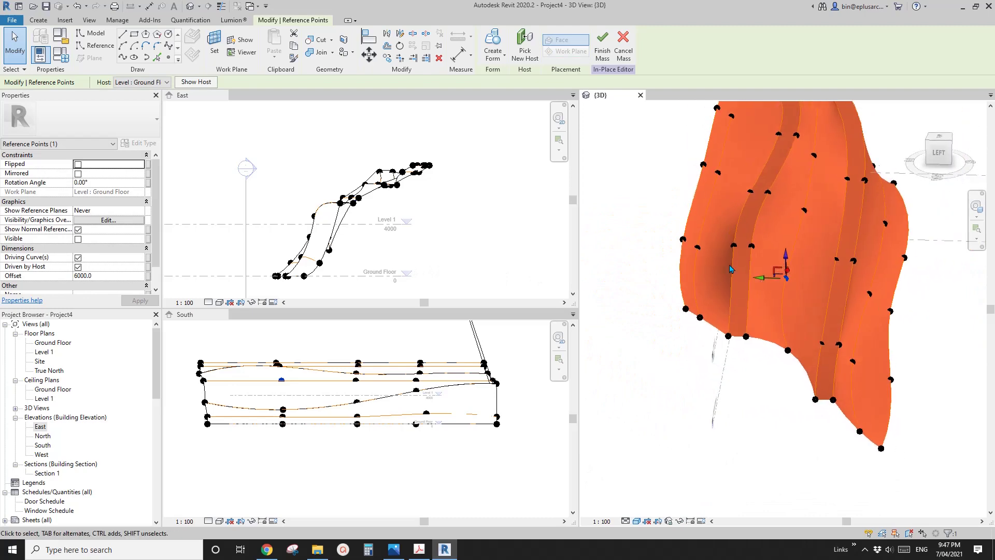
left_click(697, 249)
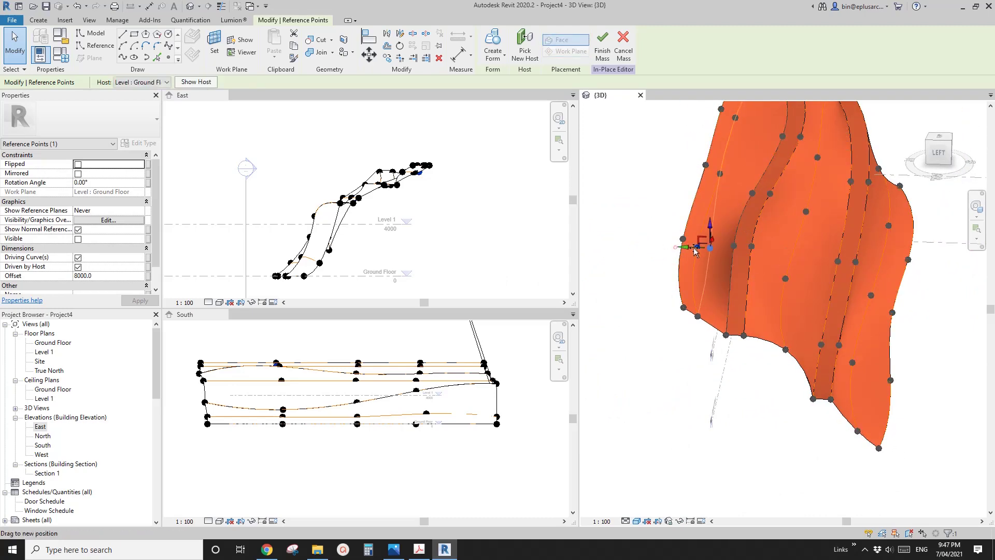
left_click_drag(720, 239, 716, 223)
mouse_move(717, 223)
middle_mouse_down("shift")
mouse_move(731, 208)
mouse_move(715, 223)
middle_mouse_up("shift")
scroll(715, 223, "up", 5)
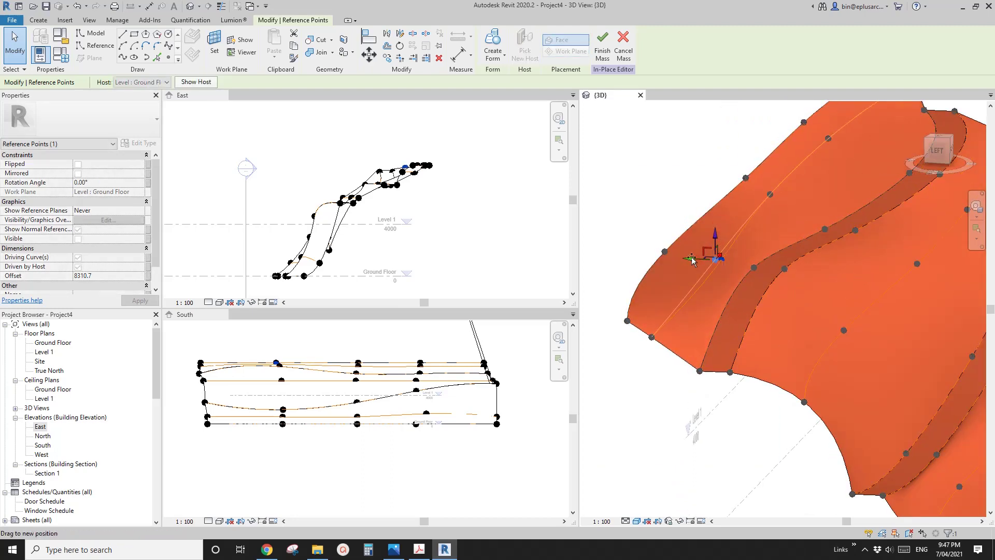
middle_click_drag(710, 267, 804, 300, "shift")
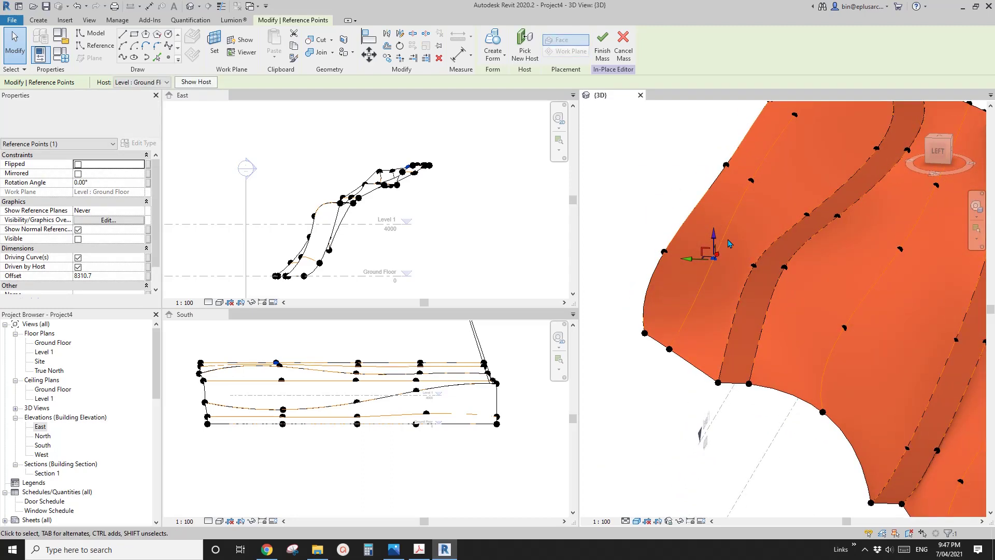
left_click_drag(714, 234, 714, 243)
middle_click_drag(803, 265, 777, 251, "shift")
Clear the selection and select the two reference points at the top edge
key("Escape")
scroll(779, 300, "down", 3)
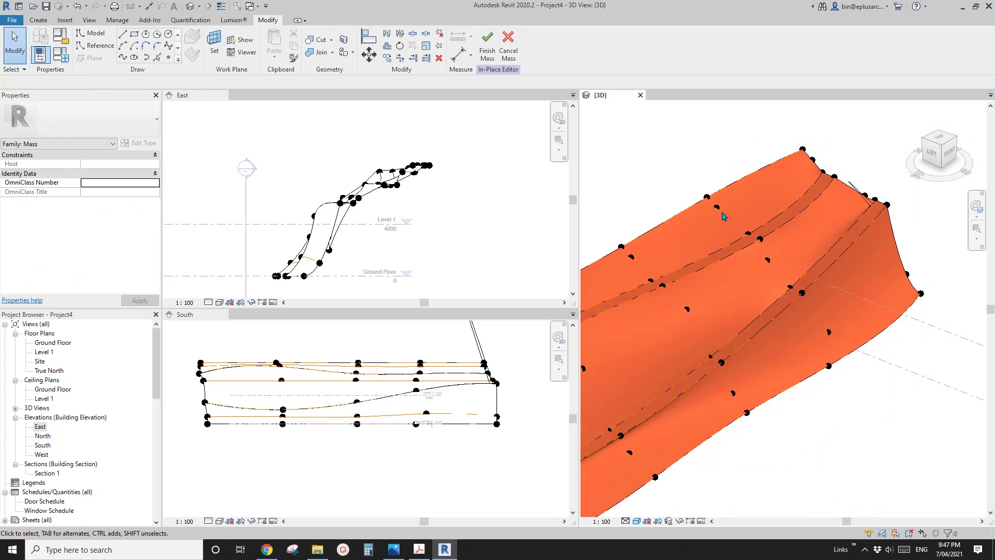
left_click_drag(694, 215, 694, 217)
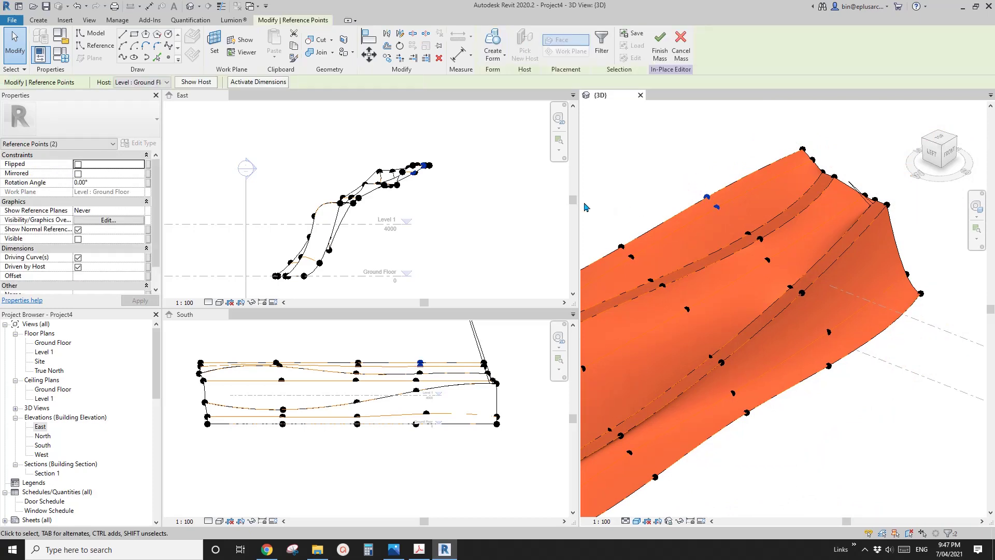
Pull a top-edge reference point outward to reshape the mass's top edge
left_click(476, 185)
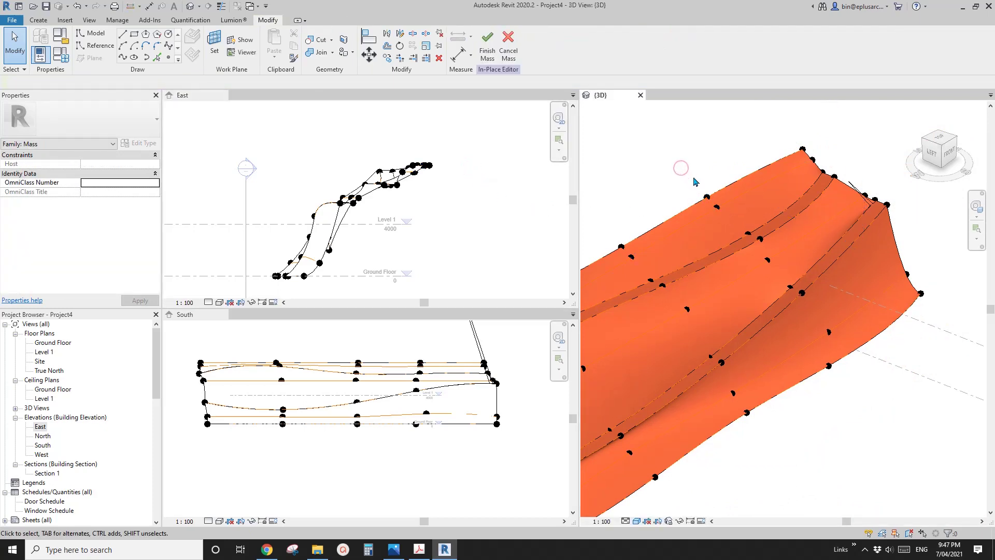
left_click_drag(728, 217, 729, 218)
left_click(471, 174)
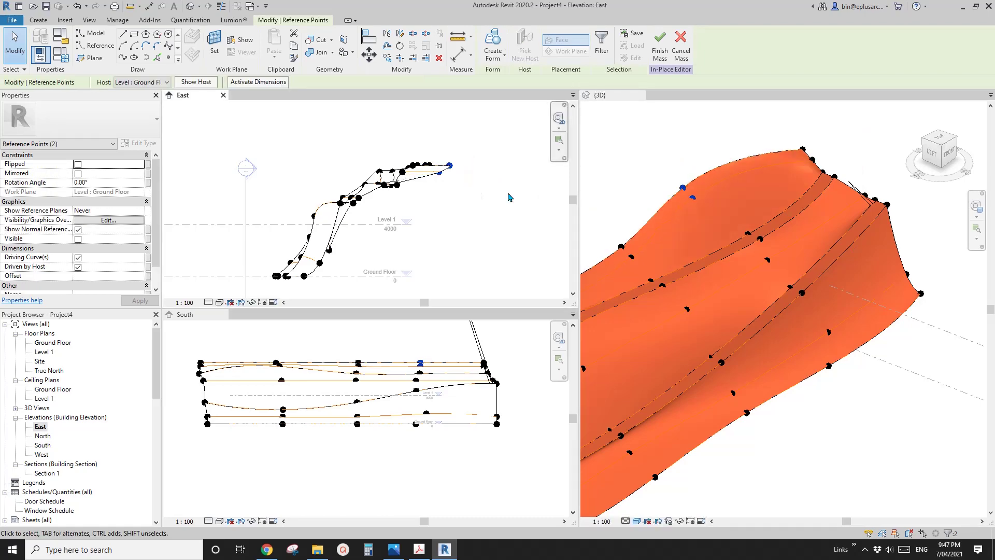
middle_click_drag(811, 213, 692, 201, "shift")
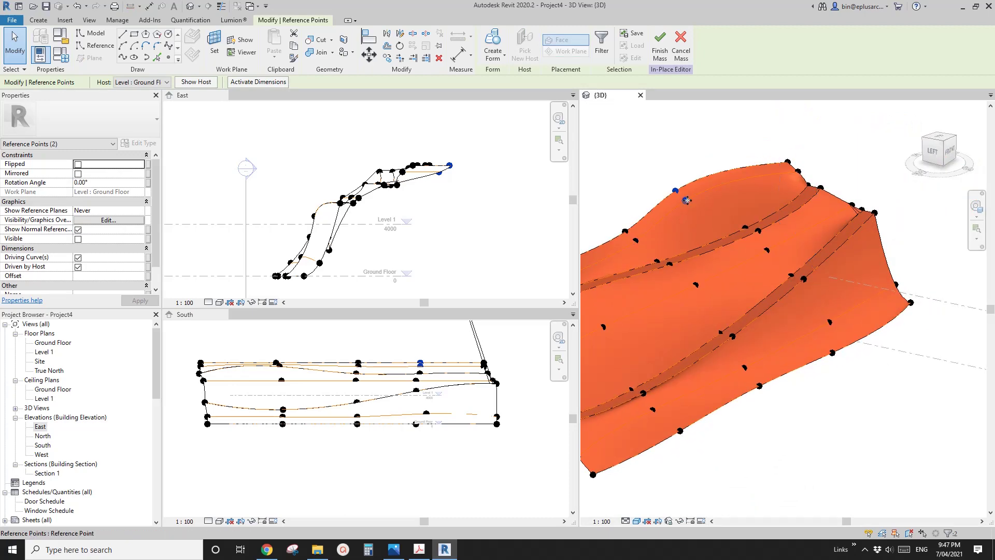
left_click(686, 200)
left_click_drag(672, 202, 706, 217)
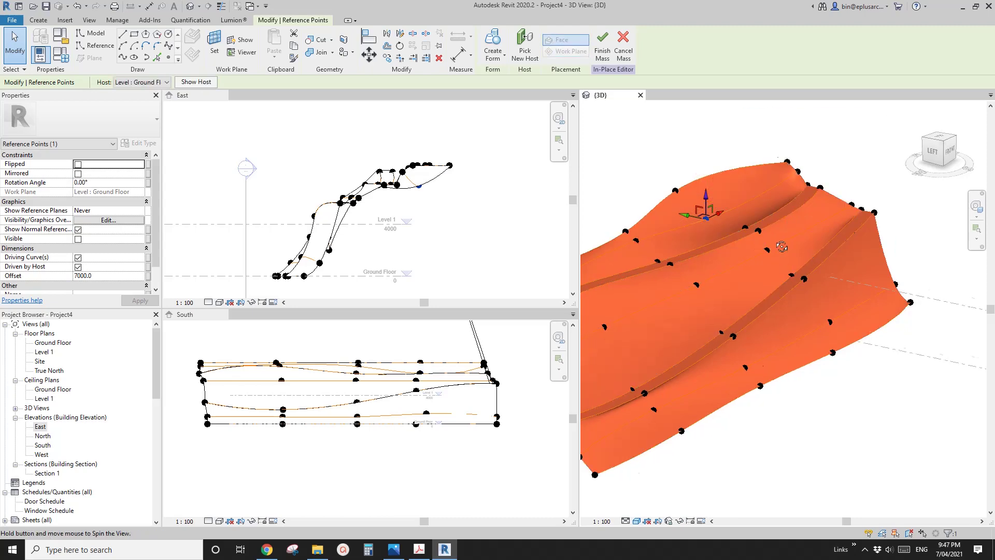
Lower a ridge reference point from offset 6000 to 5600
middle_click_drag(790, 224, 731, 262, "shift")
scroll(802, 236, "up", 2)
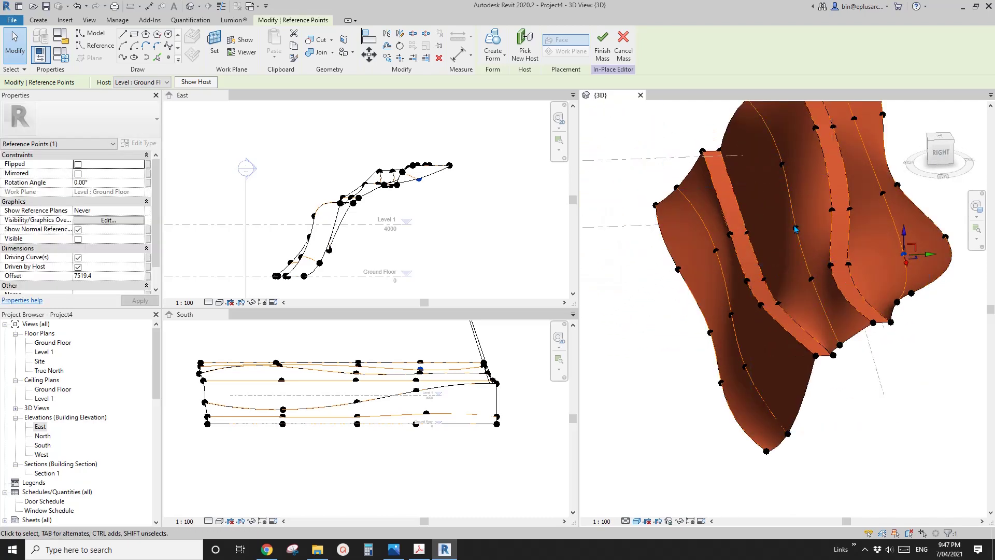
left_click(796, 230)
middle_click_drag(796, 230, 764, 278, "shift")
scroll(800, 236, "up", 1)
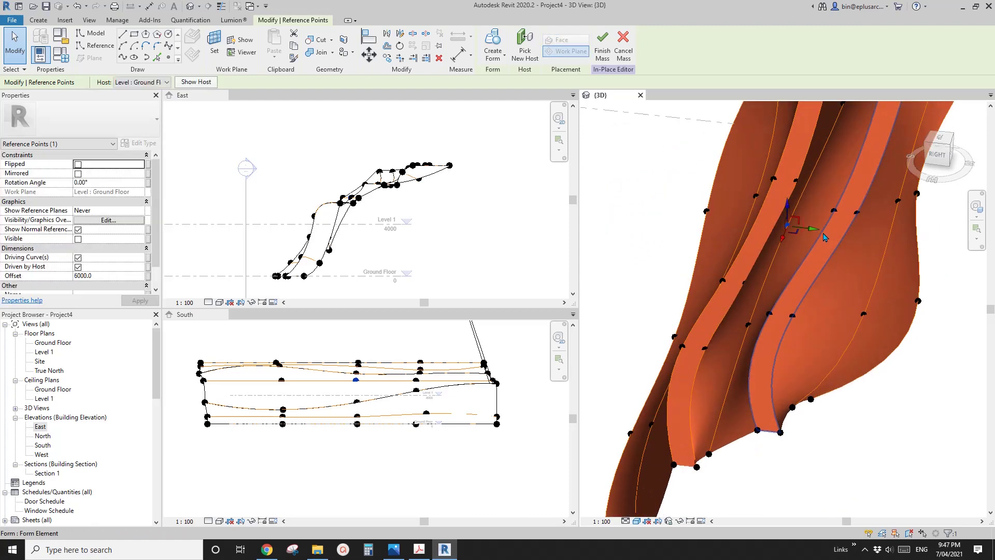
left_click_drag(797, 212, 796, 222)
middle_click_drag(797, 221, 853, 268, "shift")
Fit the whole mass in the 3D view and compare it with the reference image
middle_click(852, 274)
middle_click(852, 275)
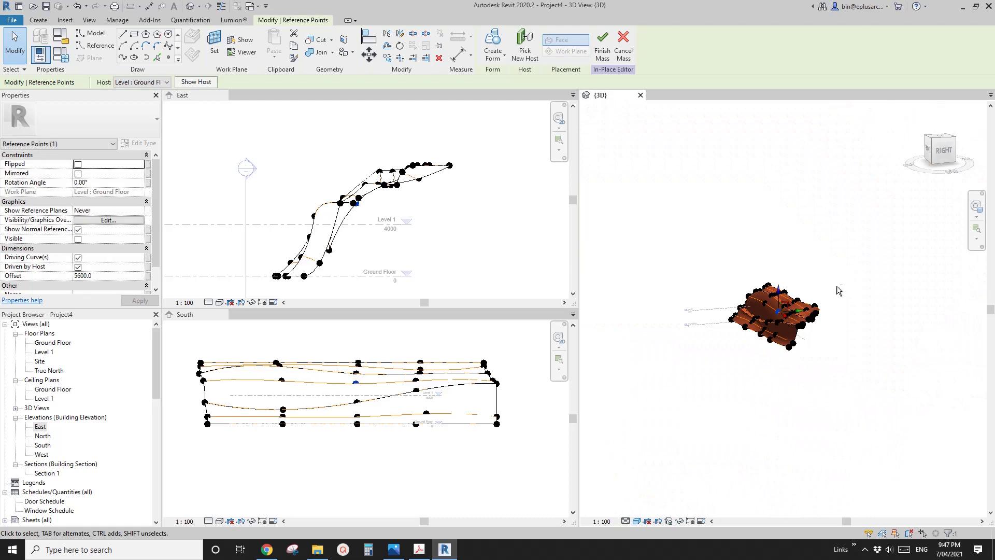
scroll(797, 334, "up", 8)
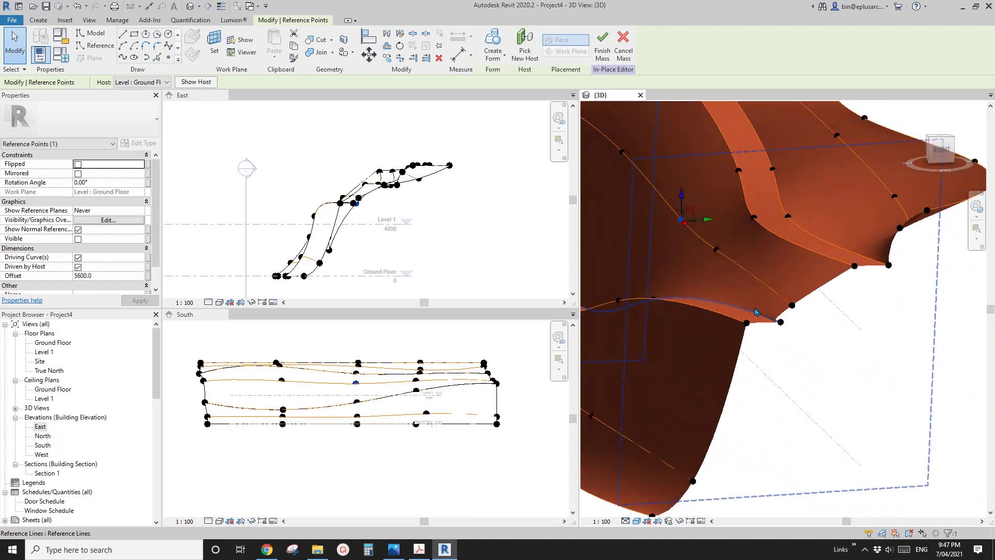
scroll(807, 307, "down", 3)
middle_click_drag(807, 307, 860, 321, "shift")
left_click(278, 549)
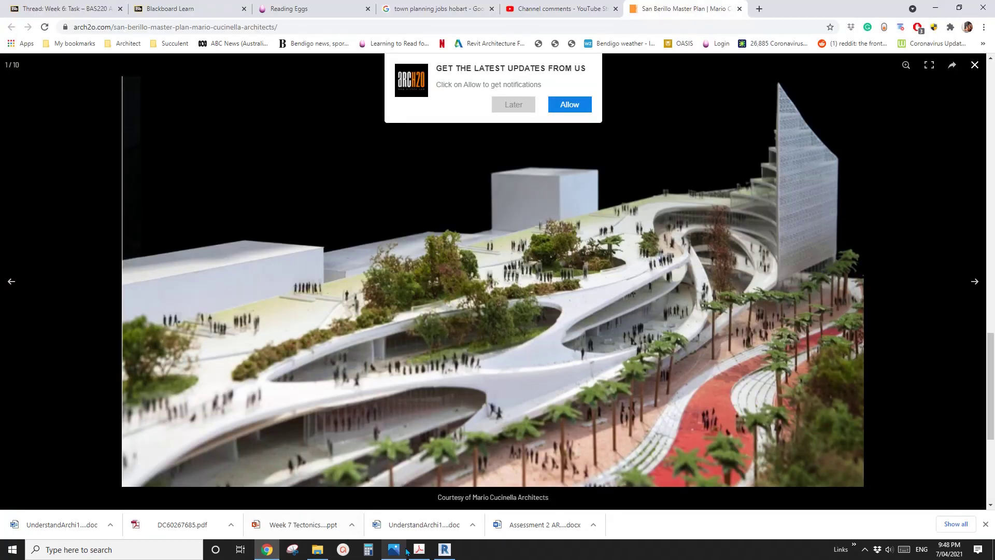
left_click(444, 549)
scroll(857, 381, "up", 3)
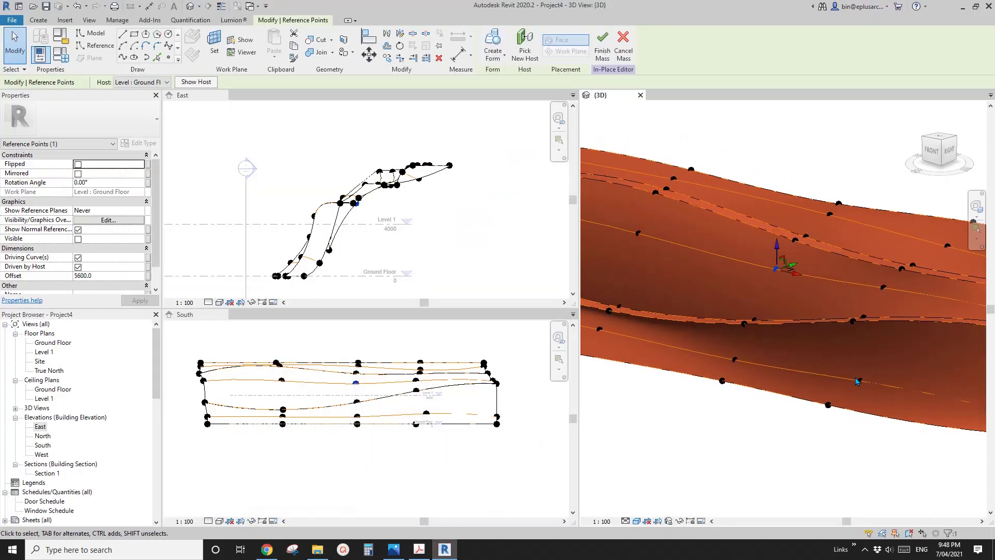
Shift the lower-left reference points at offsets 1443.7 and 0 sideways and upward, then deselect
left_click(858, 381)
middle_click_drag(859, 381, 771, 382, "shift")
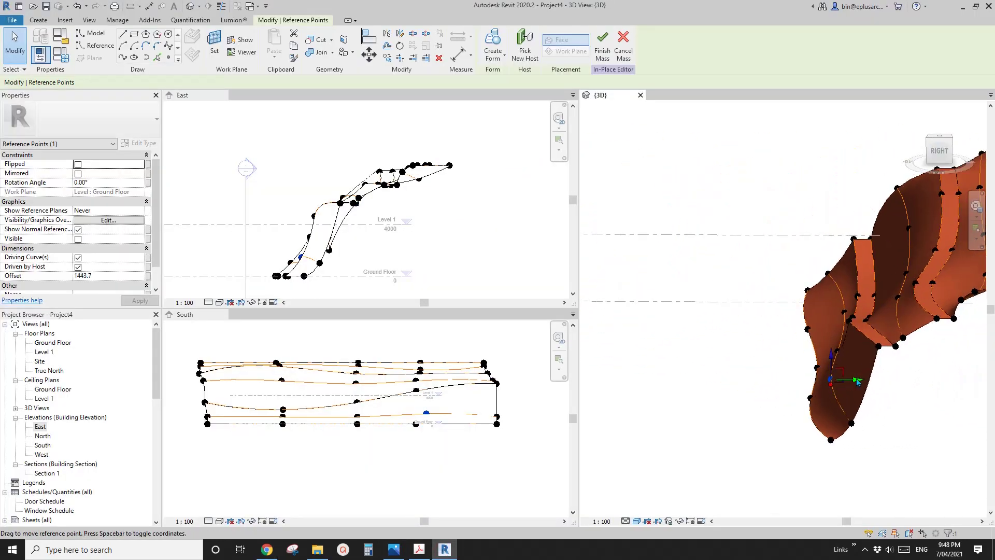
left_click_drag(856, 380, 854, 378)
left_click(809, 397)
middle_click_drag(789, 385, 828, 399, "shift")
left_click_drag(832, 401, 850, 381)
left_click(760, 495)
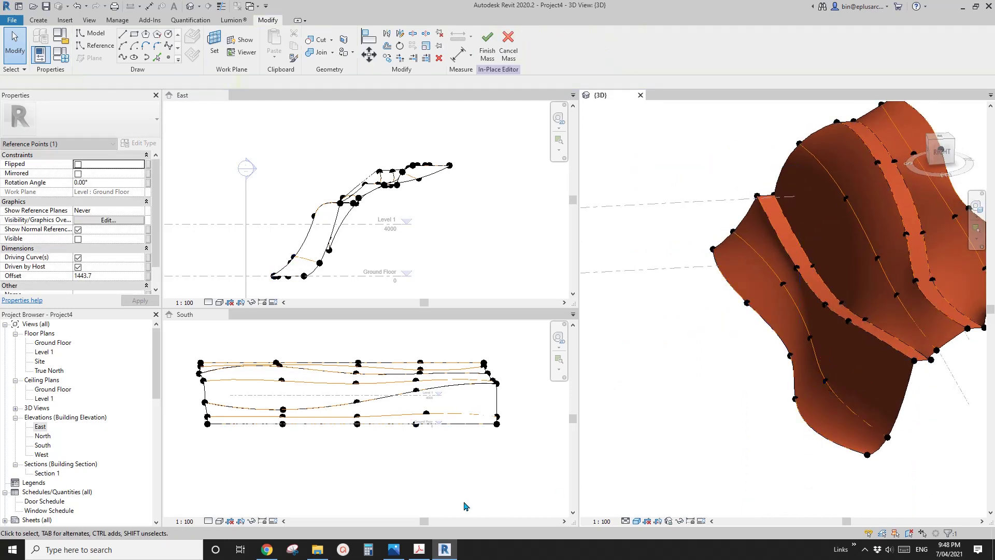
Compare the mass with the reference image and orbit to a near-front view
left_click(266, 549)
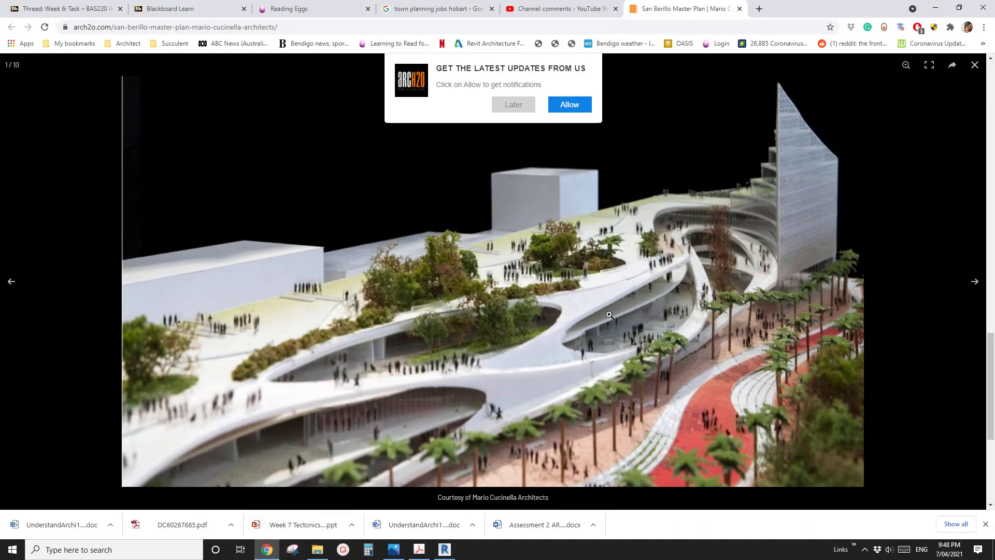
left_click(445, 549)
middle_click_drag(689, 346, 783, 349, "shift")
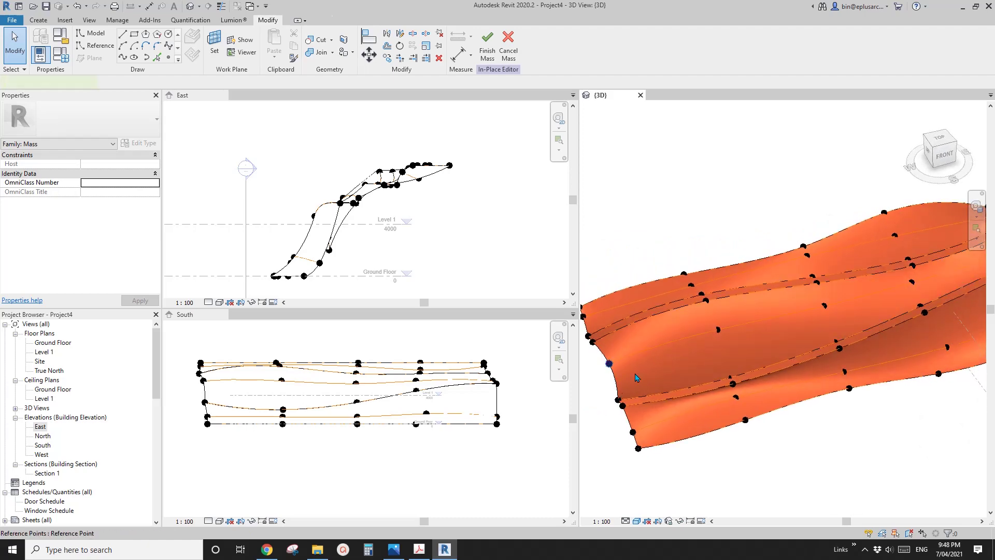
Lower a left-end reference point to an offset of about 5292
left_click(609, 363)
middle_click_drag(636, 378, 850, 311, "shift")
scroll(645, 261, "up", 2)
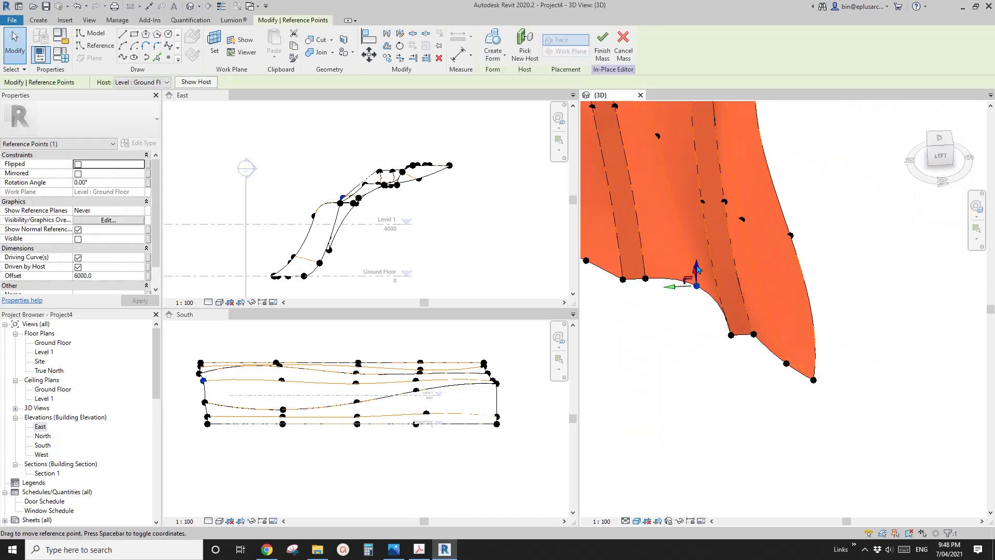
left_click_drag(697, 269, 688, 288)
middle_click_drag(743, 289, 686, 306, "shift")
Shift a bottom-edge reference point sideways along its green arrow
left_click(669, 332)
middle_click_drag(746, 270, 712, 269, "shift")
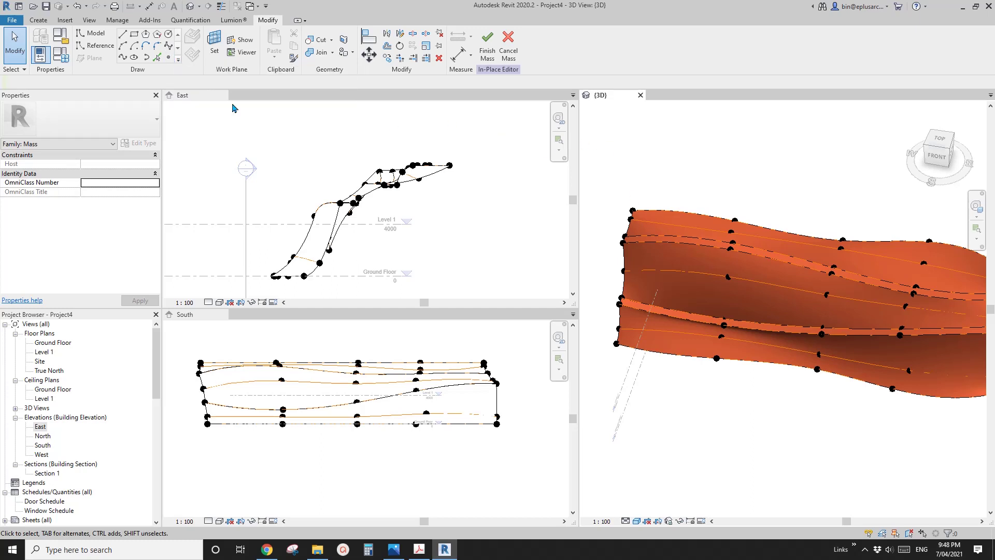
middle_click_drag(821, 326, 705, 309, "shift")
middle_click_drag(770, 399, 904, 377, "shift")
left_click(750, 363)
scroll(739, 353, "up", 3)
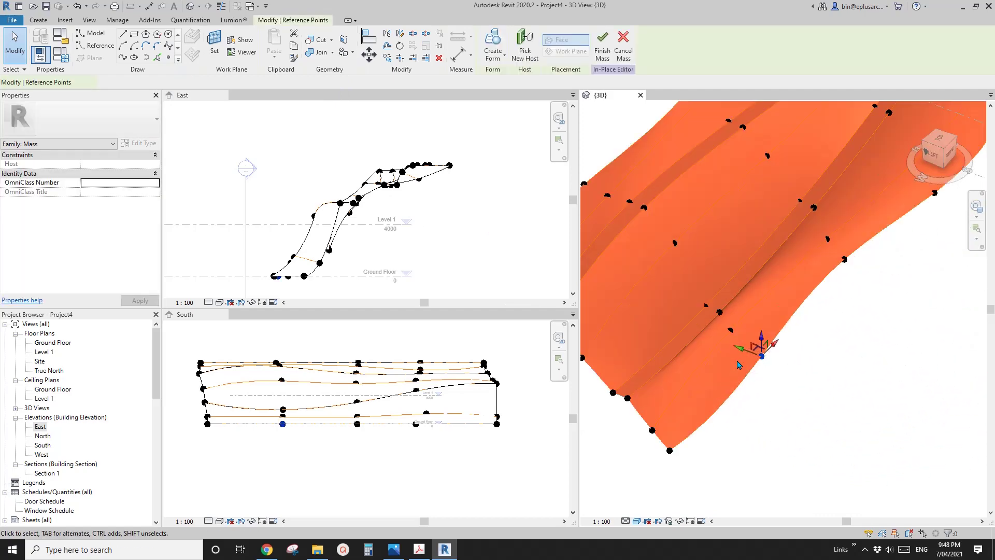
left_click_drag(746, 342, 736, 337)
scroll(735, 338, "down", 5)
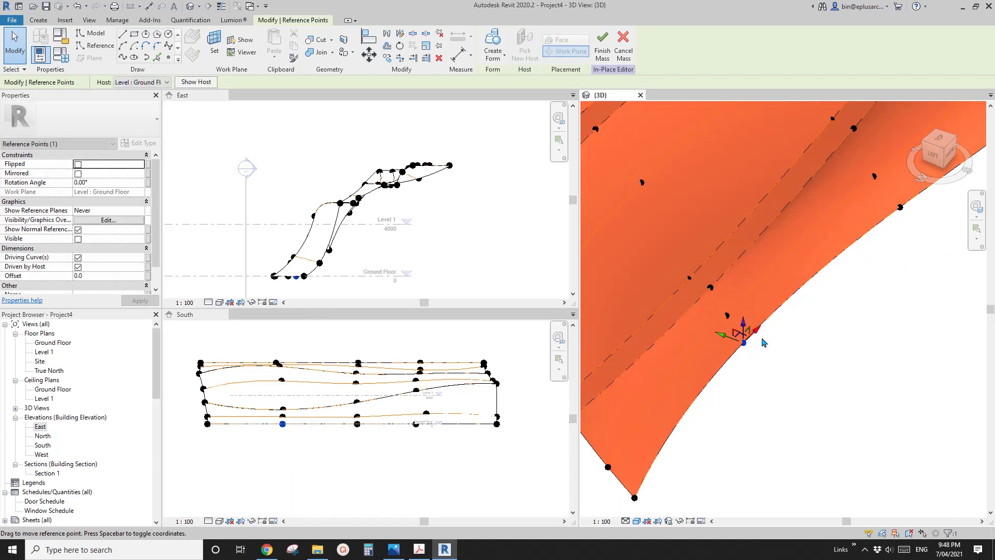
middle_click_drag(740, 333, 777, 360, "shift")
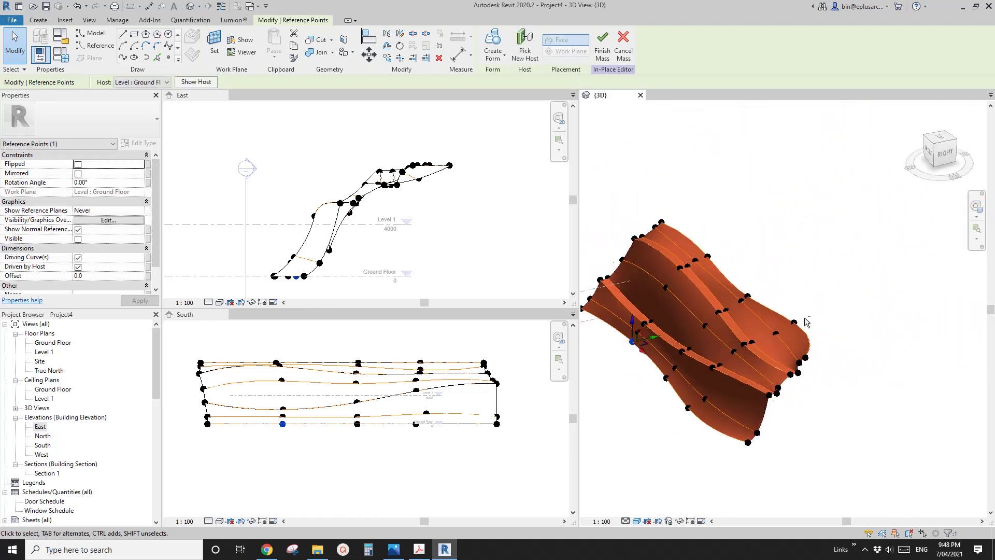
Push the right-end point and its neighbour at offset 8500 further right
scroll(814, 359, "up", 3)
left_click_drag(854, 365, 896, 354)
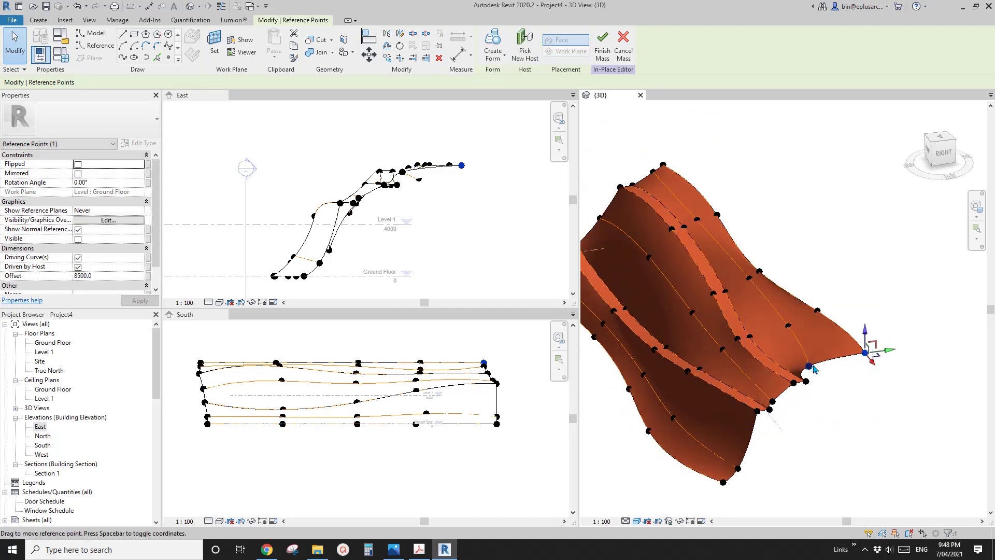
left_click_drag(836, 366, 862, 362)
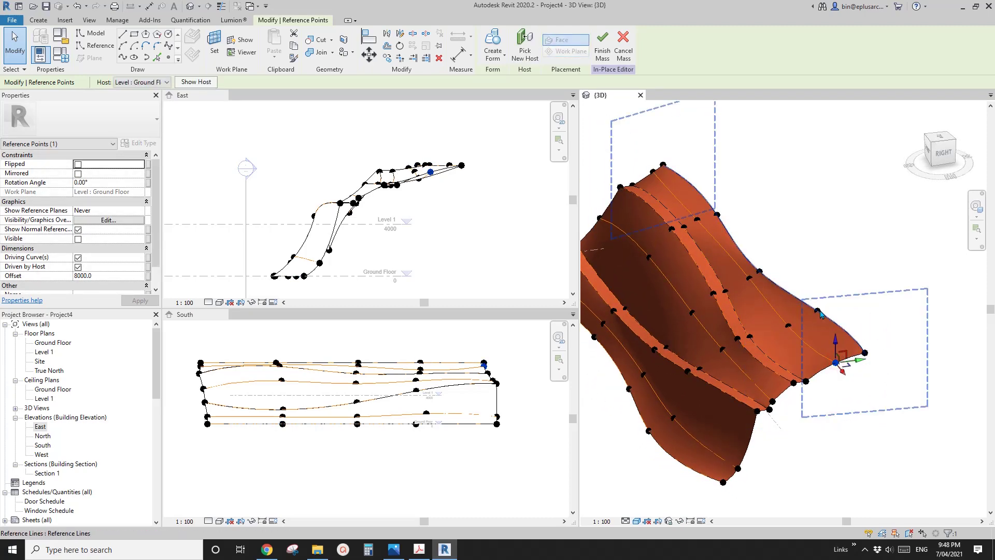
left_click(818, 311)
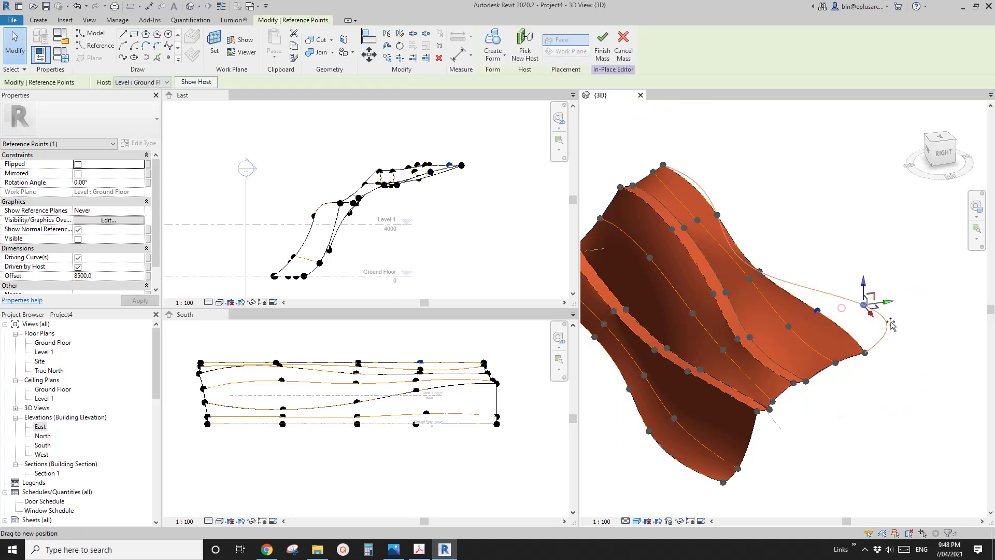
left_click_drag(892, 324, 846, 313)
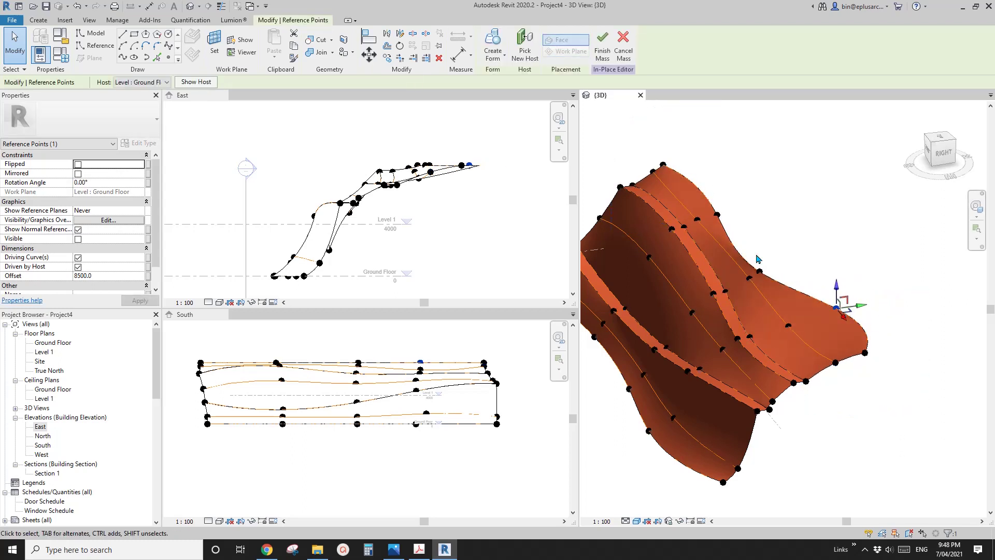
Move another right-end point right and lower it from 8500 to about 7547
left_click(760, 271)
left_click_drag(786, 272, 817, 273)
middle_click_drag(814, 290, 767, 283, "shift")
left_click_drag(753, 258, 790, 277)
left_click(787, 268)
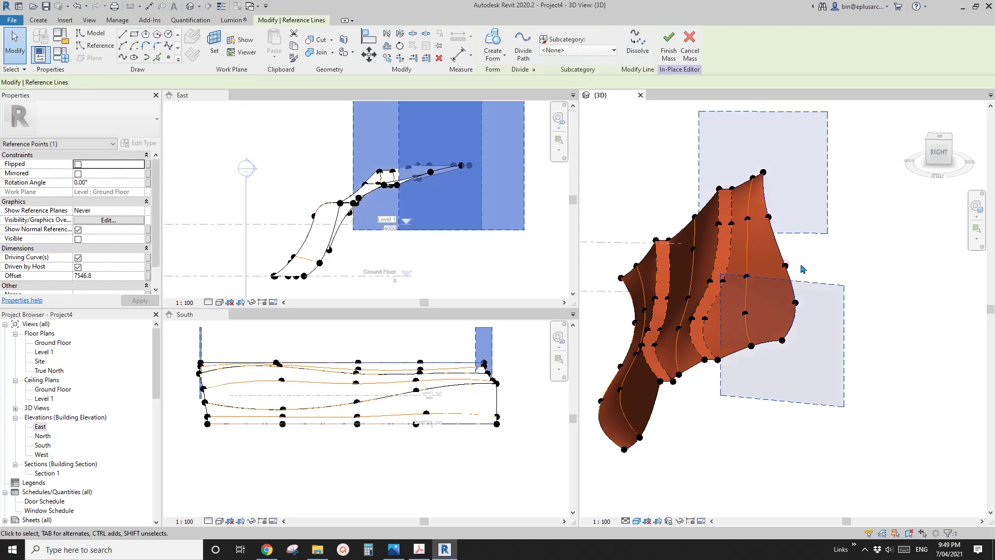
middle_click_drag(787, 268, 774, 265, "shift")
key("Escape")
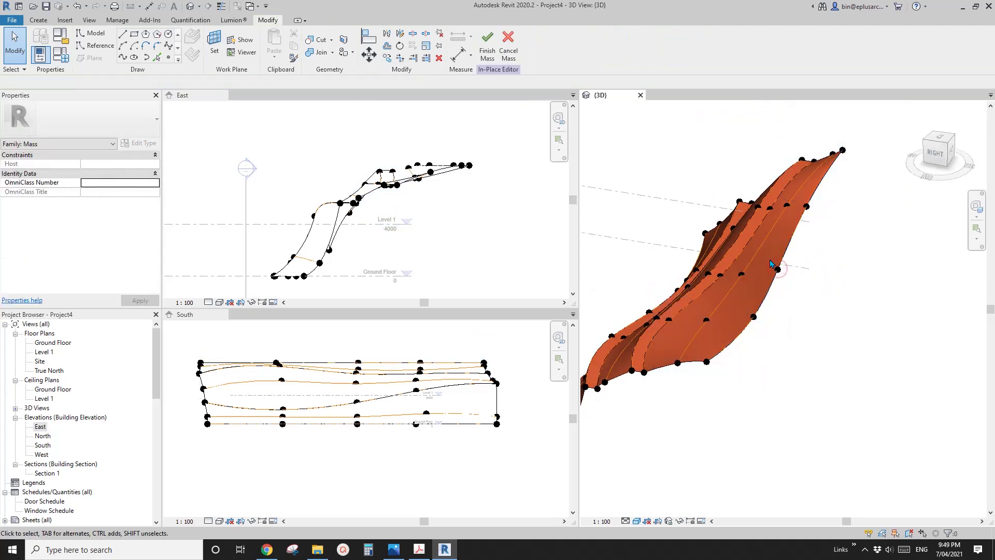
Shift a lower right-end reference point sideways, then close the East elevation view
left_click(794, 278)
middle_click_drag(793, 274, 758, 389, "shift")
left_click(856, 367)
left_click_drag(881, 357, 872, 361)
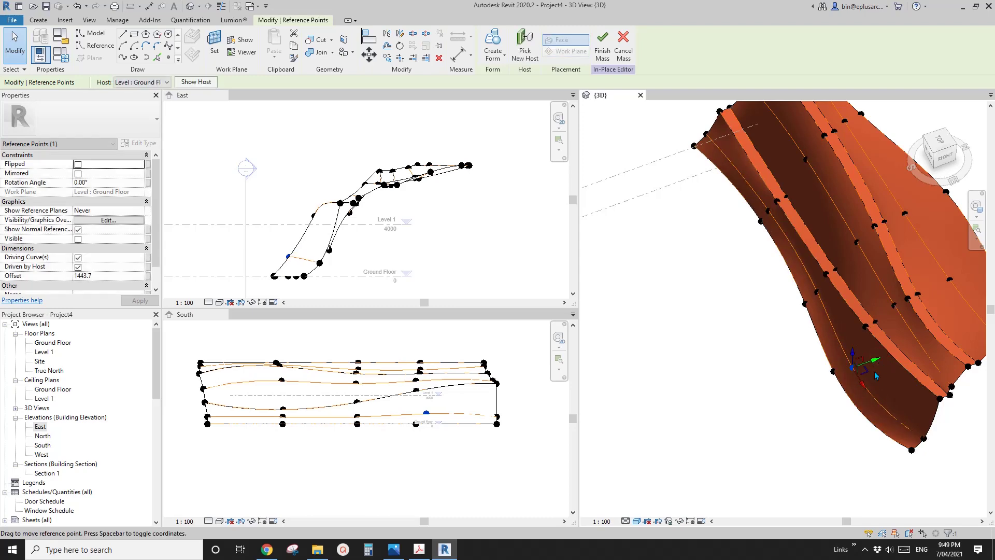
middle_click_drag(872, 362, 983, 358, "shift")
scroll(983, 358, "down", 1)
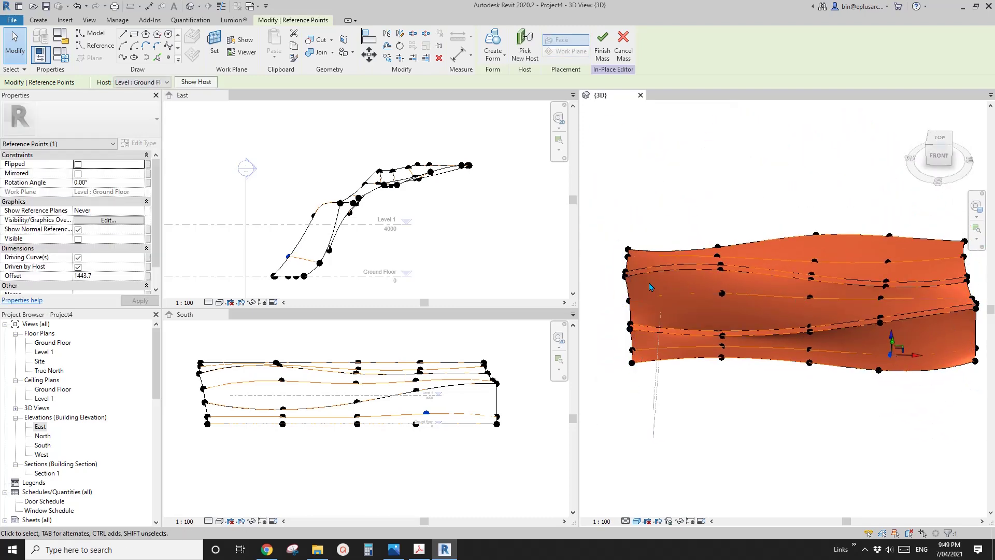
scroll(777, 307, "up", 2)
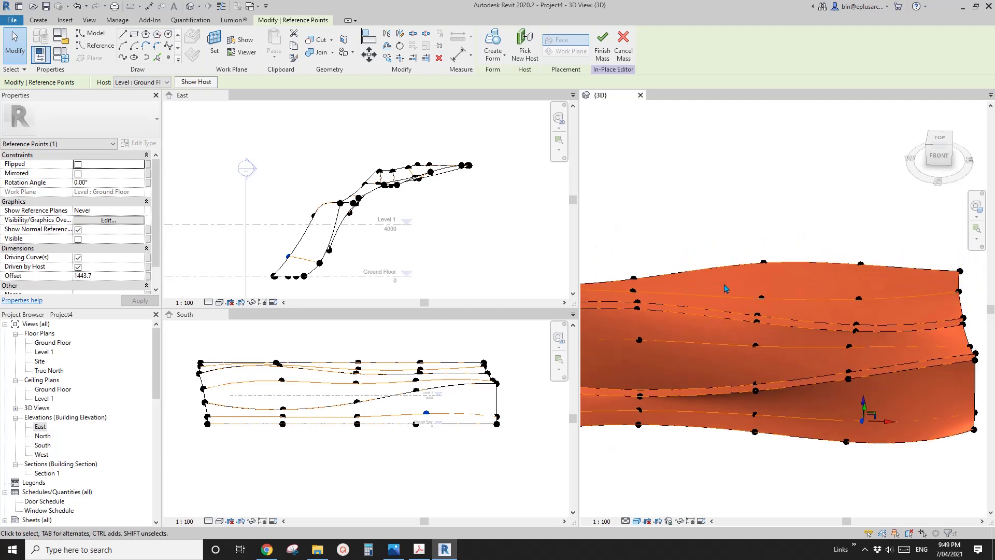
scroll(855, 319, "down", 1)
middle_click_drag(854, 319, 817, 356, "shift")
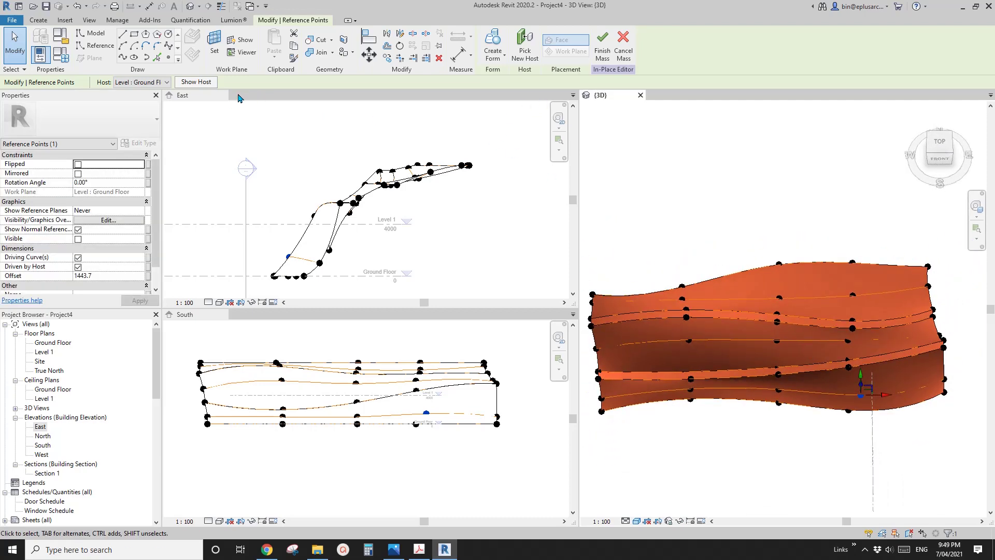
left_click(223, 94)
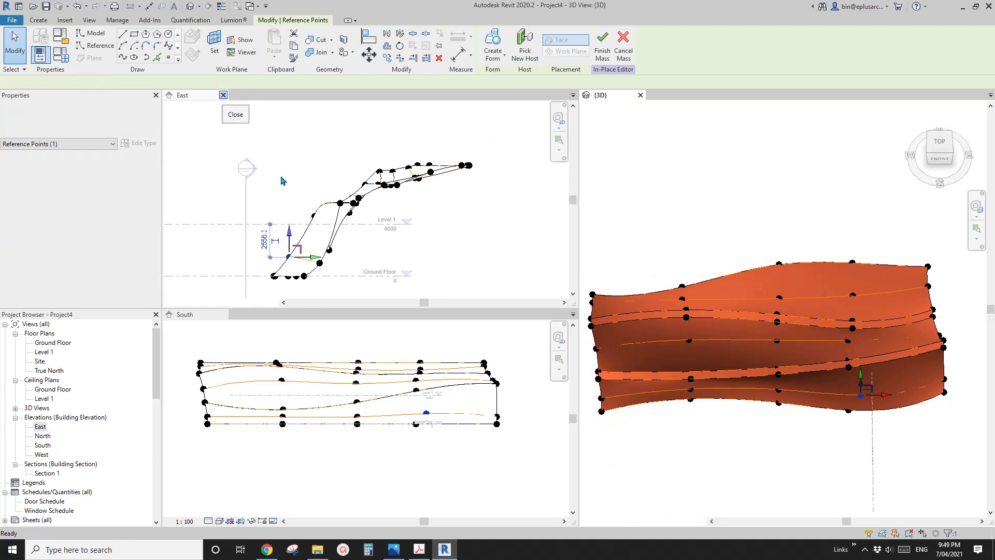
Close the South elevation view, leaving only the 3D view of the mass
left_click(223, 95)
middle_click_drag(446, 383, 537, 225, "shift")
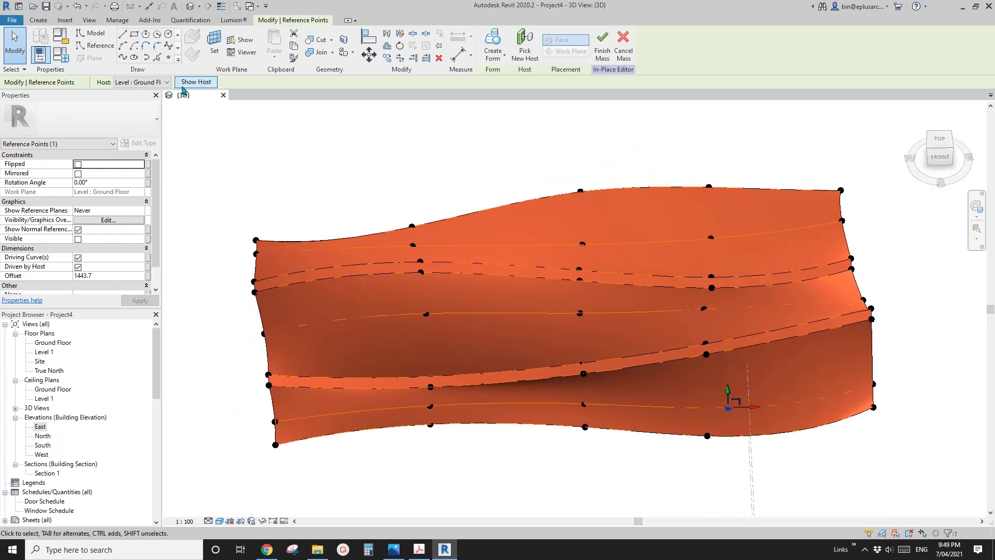
middle_click_drag(462, 197, 449, 196, "shift")
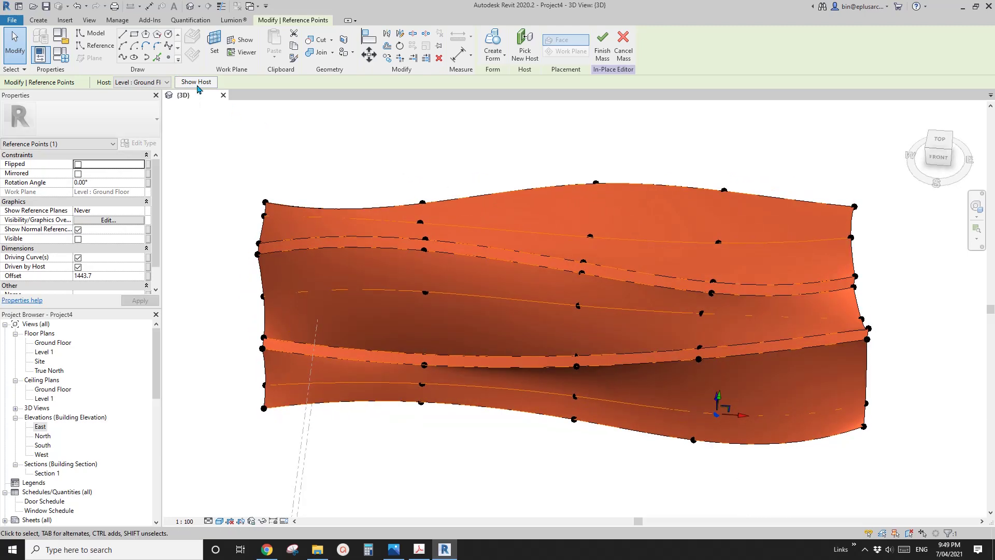
Place a reference point on the mass's middle face and set Show Reference Planes to Always
left_click(169, 58)
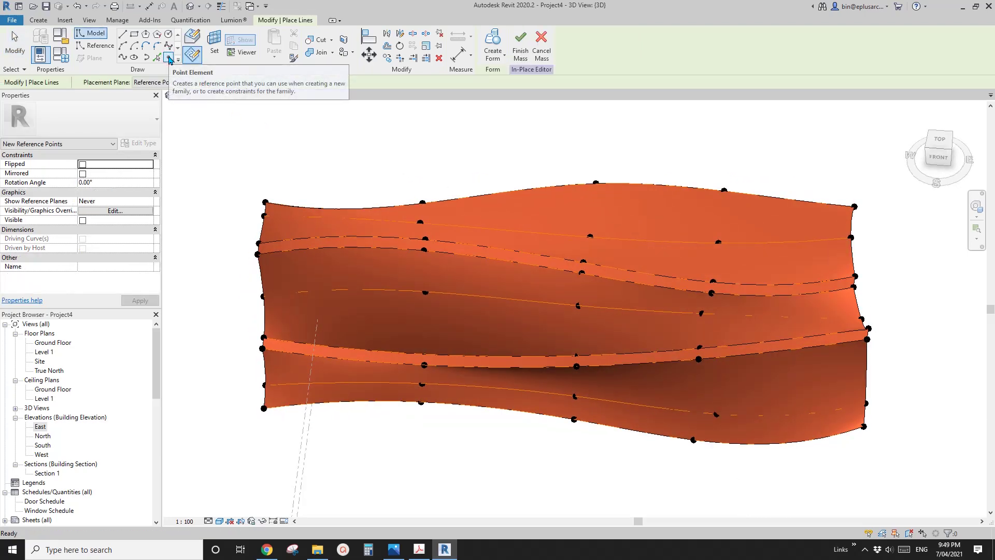
left_click(194, 40)
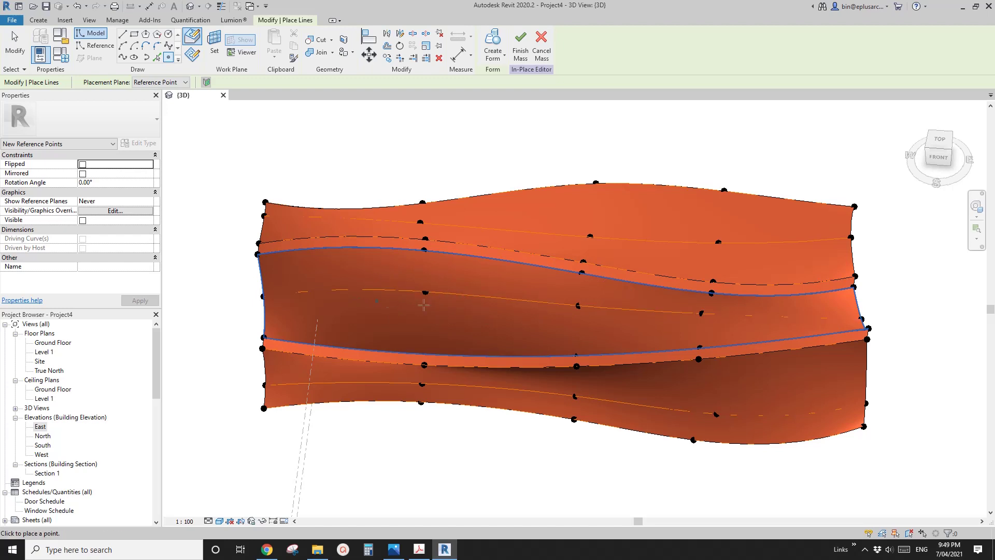
scroll(439, 323, "up", 3)
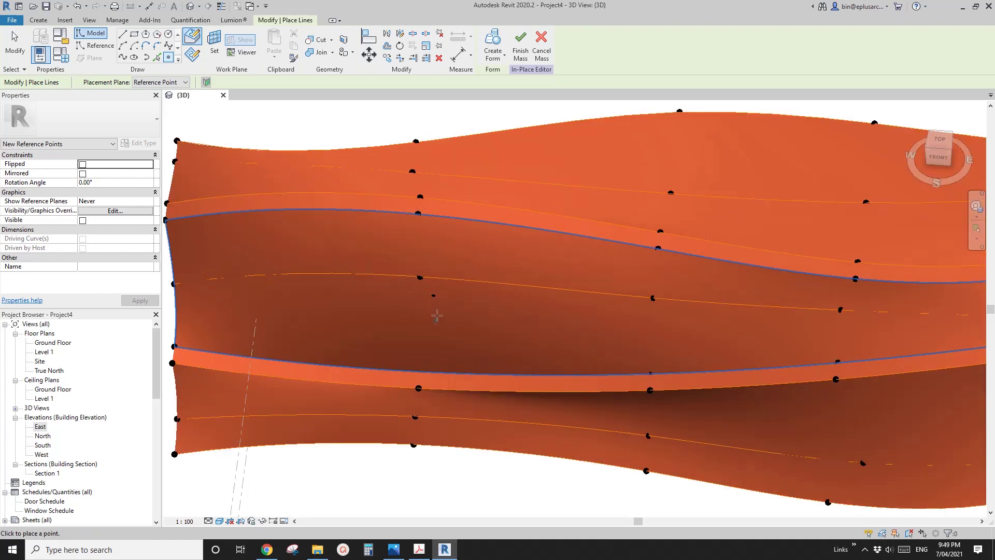
key("Escape")
key("Escape")
left_click(434, 298)
middle_click_drag(434, 299, 167, 223, "shift")
left_click(120, 201)
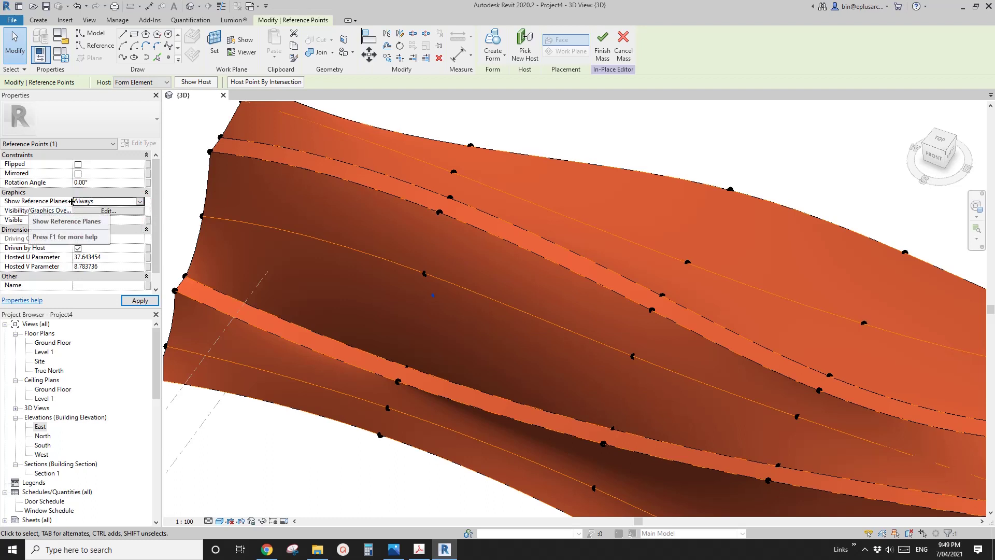
middle_click_drag(388, 256, 468, 288, "shift")
middle_click_drag(493, 322, 471, 298, "shift")
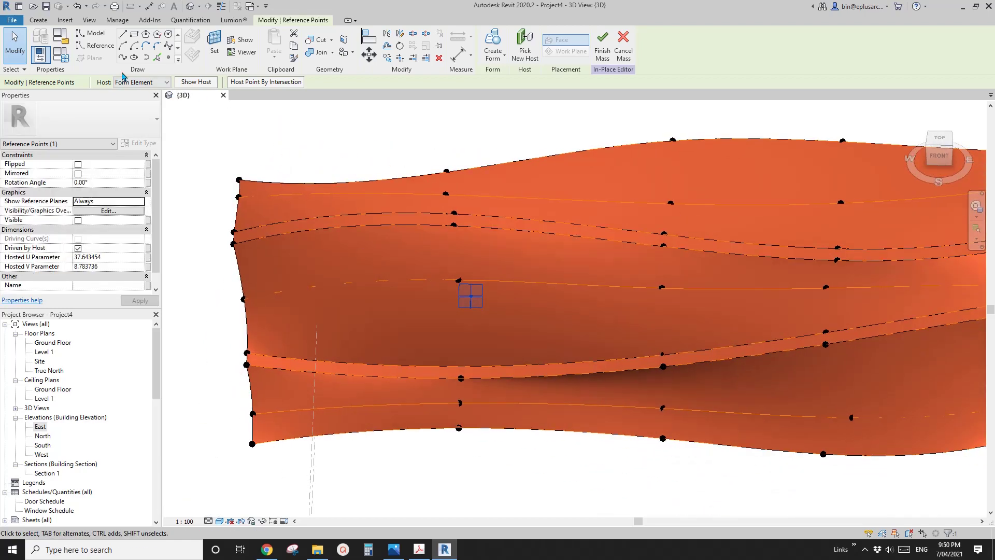
Start a Spline Through Points reference line, setting the hosted point's plane as the work plane
left_click(94, 47)
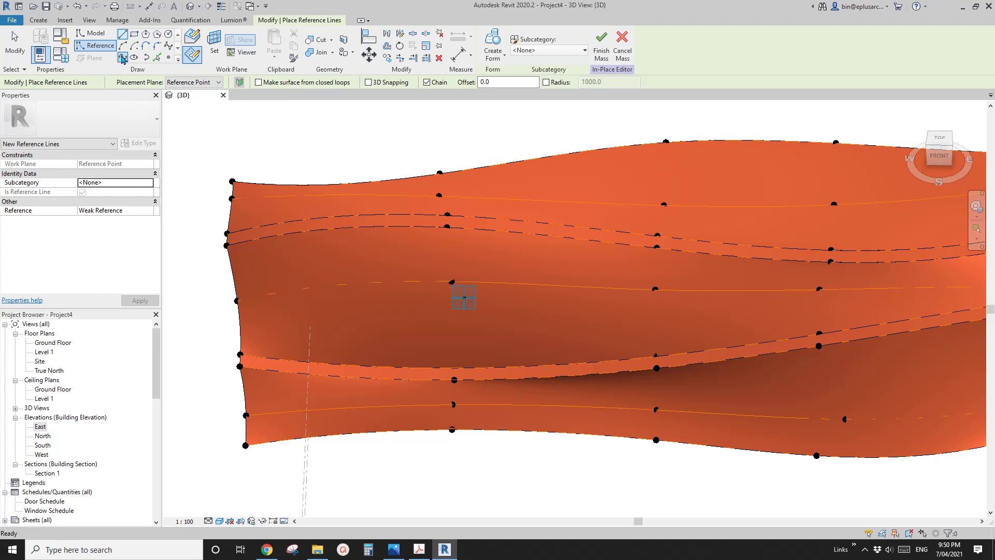
left_click(122, 58)
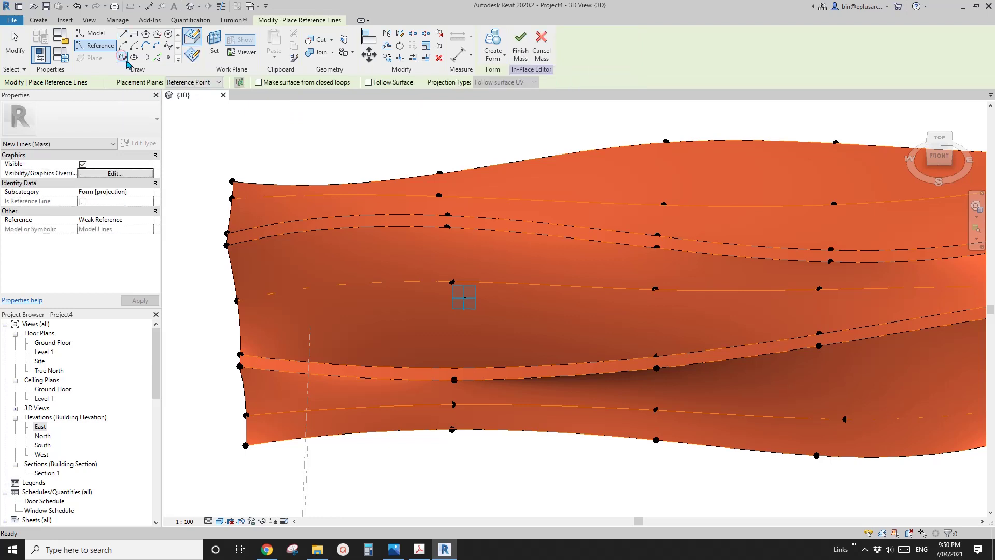
left_click(191, 60)
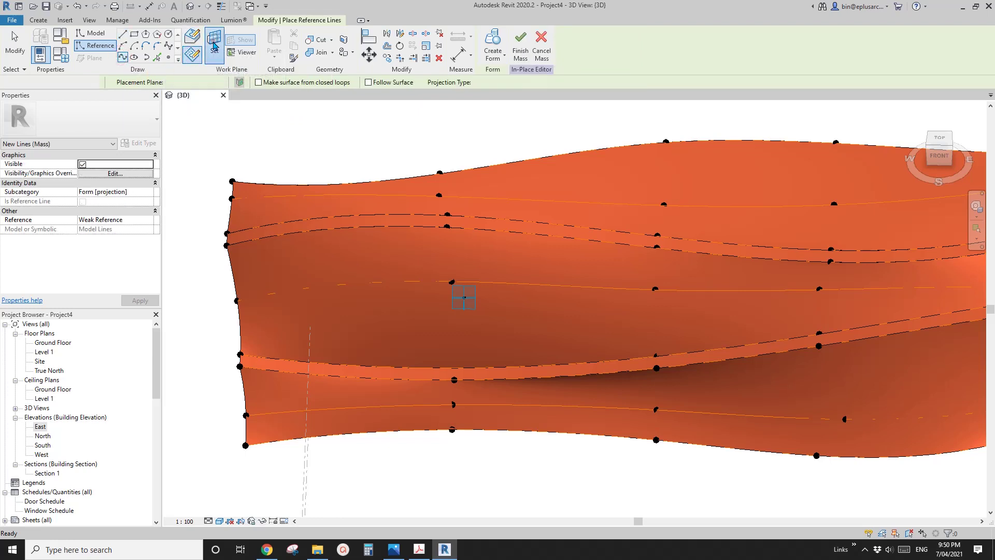
left_click(214, 46)
middle_click_drag(509, 259, 489, 301, "shift")
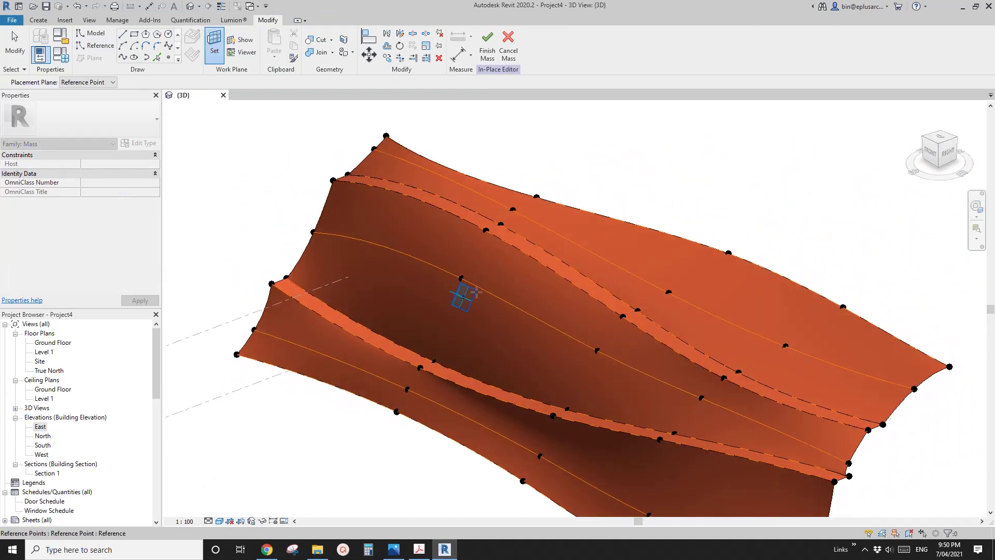
middle_click_drag(474, 291, 513, 298, "shift")
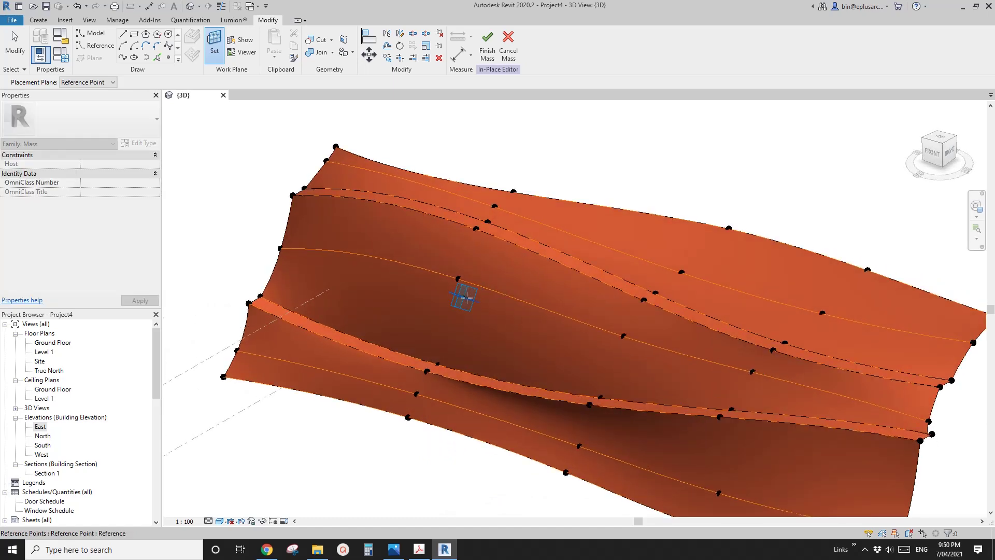
scroll(466, 297, "up", 3)
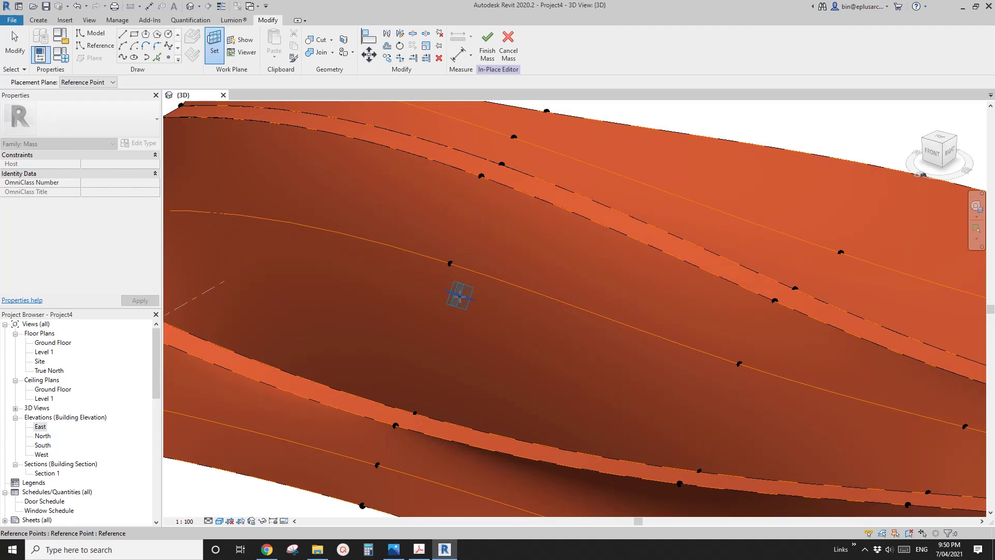
middle_click_drag(507, 313, 520, 294, "shift")
left_click(473, 287)
scroll(482, 293, "down", 2)
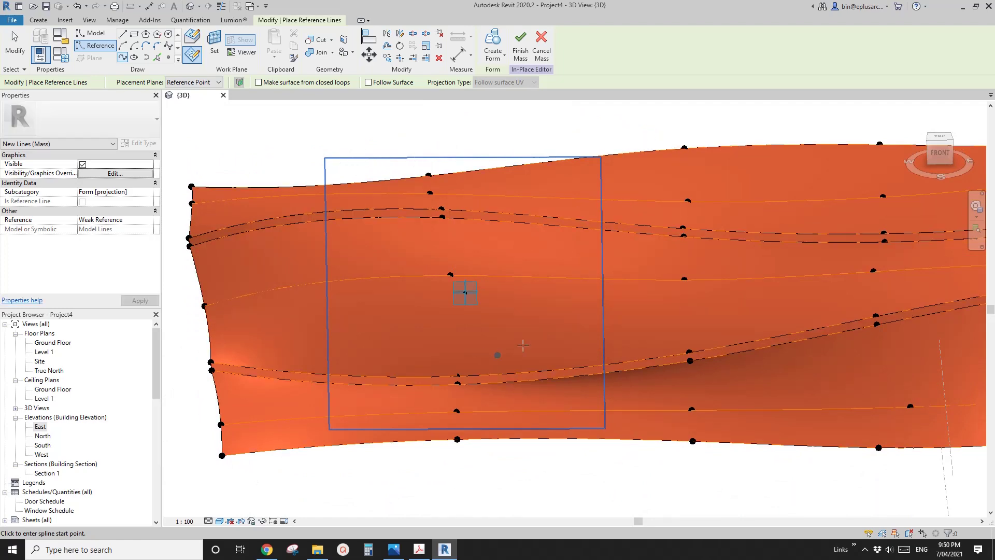
Start the spline left of the reference point and trace its top to the rightmost point
middle_click_drag(595, 353, 520, 382, "shift")
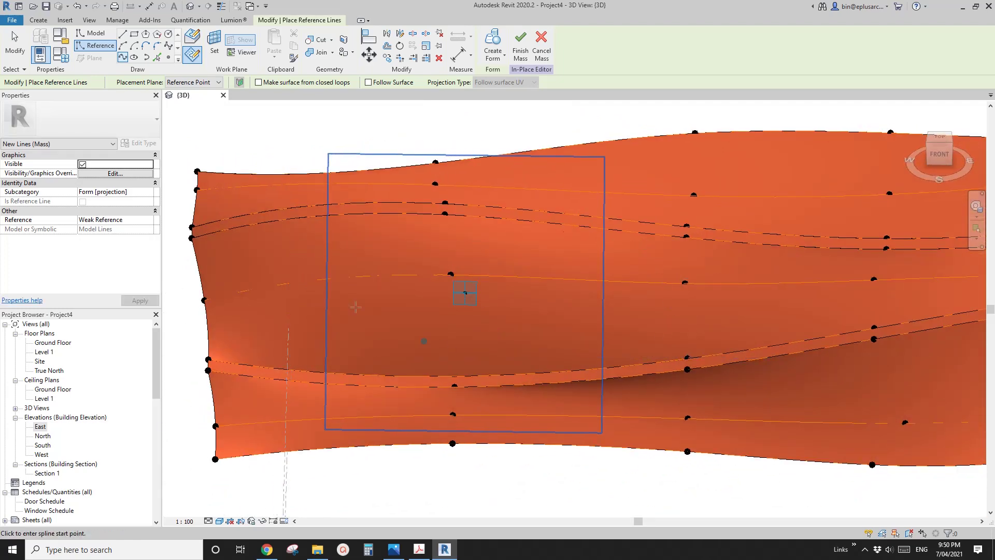
mouse_move(493, 275)
middle_mouse_down("shift")
mouse_move(626, 171)
mouse_move(607, 203)
mouse_move(438, 297)
mouse_move(474, 305)
mouse_move(538, 283)
middle_mouse_up("shift")
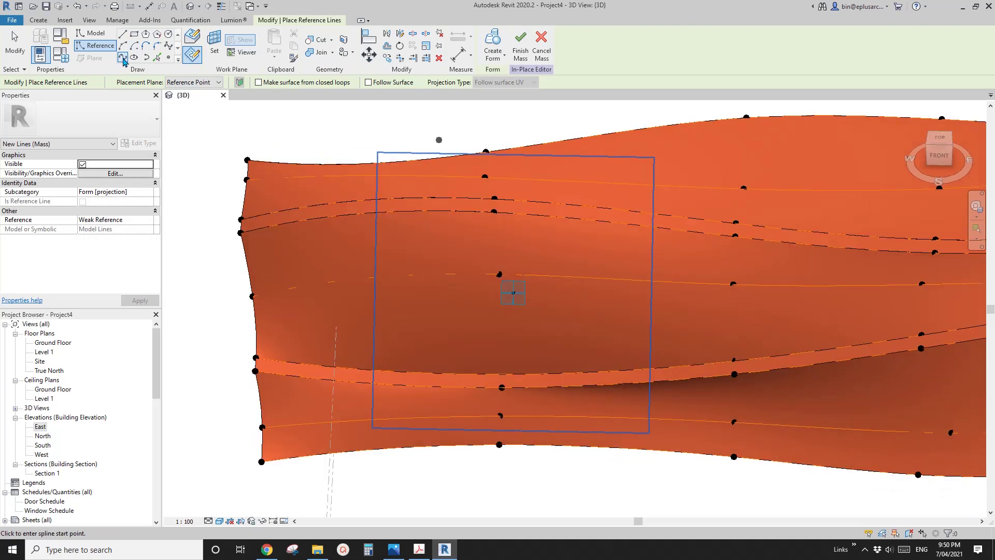
left_click(301, 271)
left_click(505, 233)
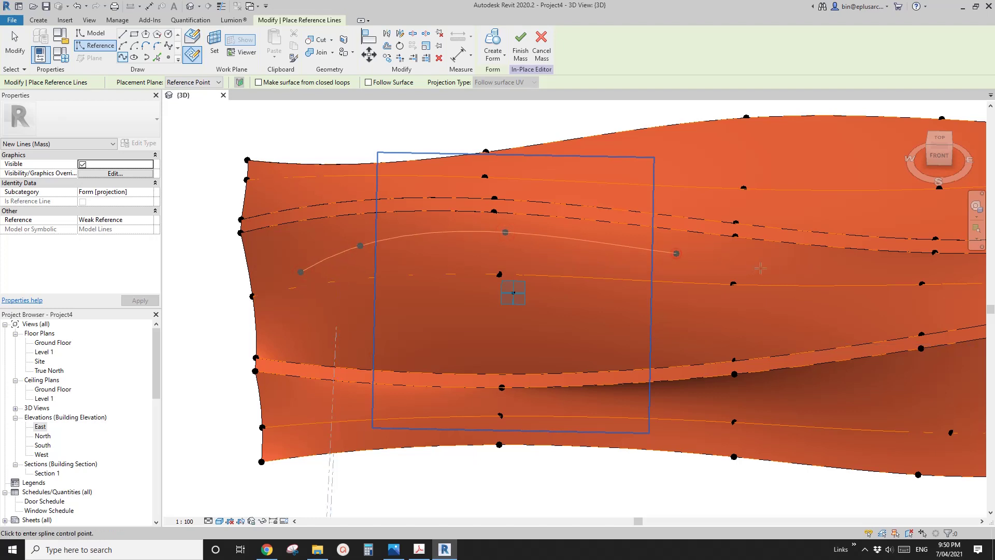
left_click(787, 274)
left_click(818, 293)
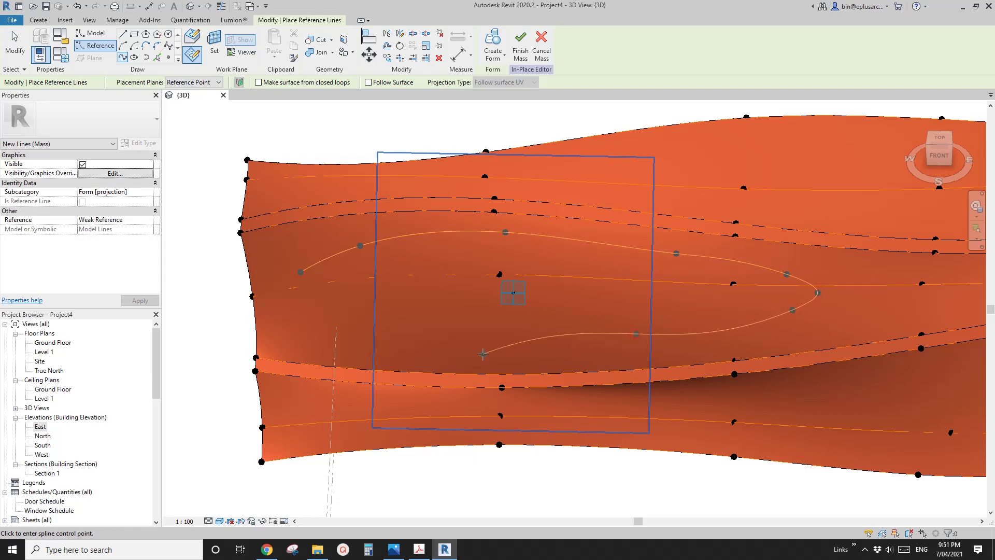
Bring the spline back along the bottom and up the left end, finishing near the start
left_click(496, 338)
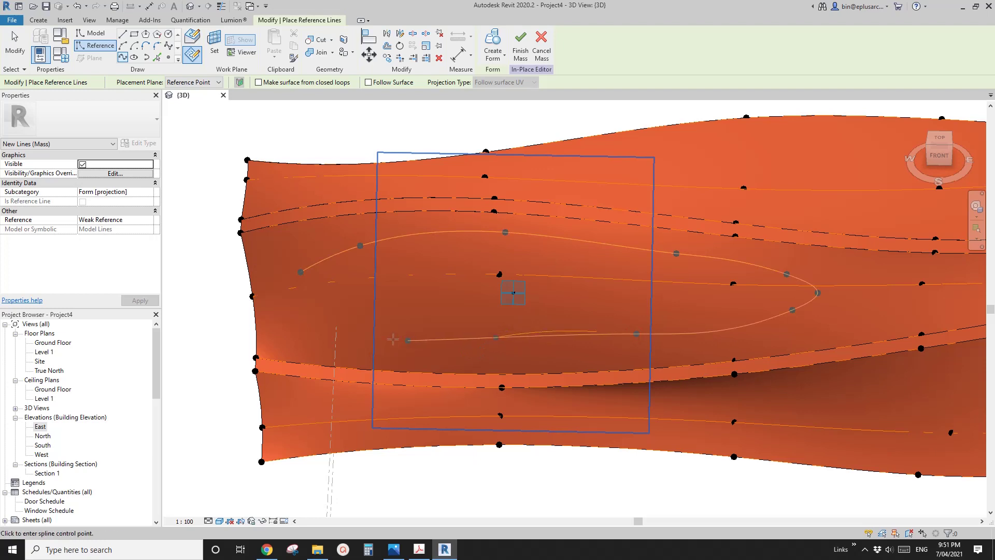
left_click(383, 339)
left_click(290, 327)
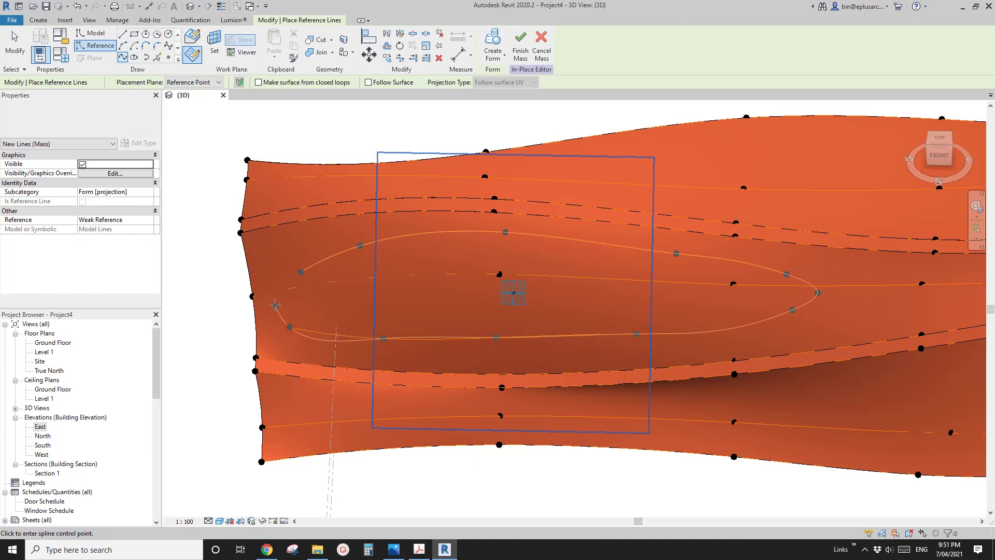
left_click(265, 307)
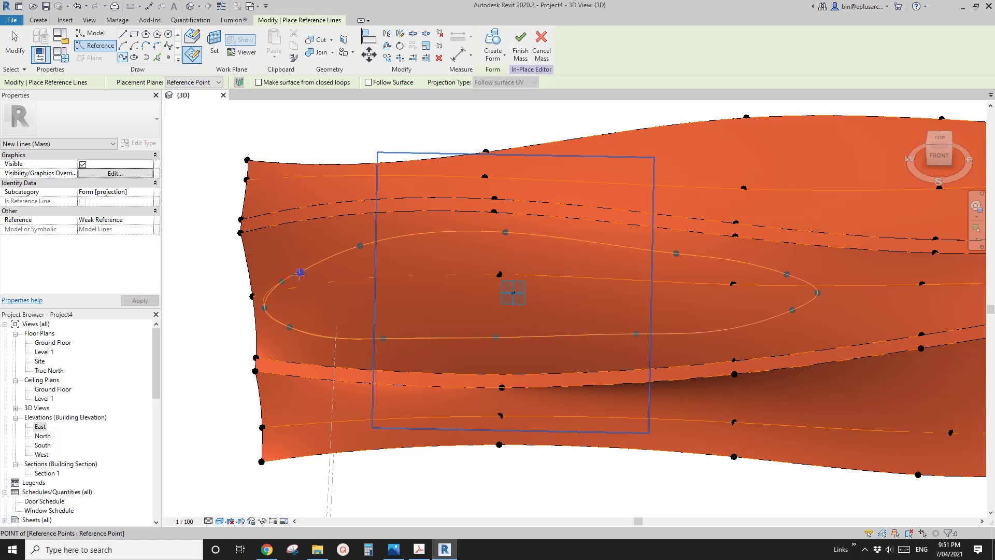
scroll(300, 273, "up", 2)
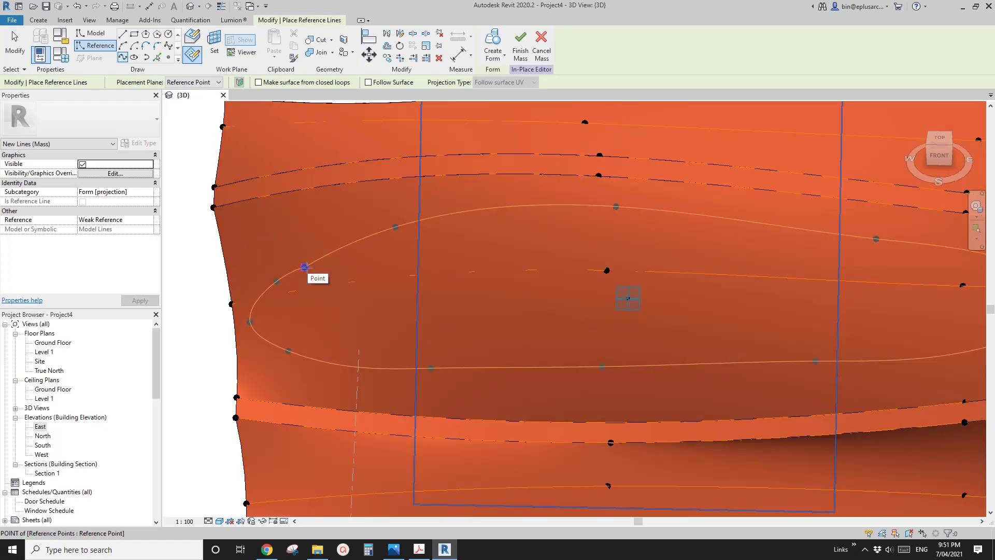
left_click(304, 267)
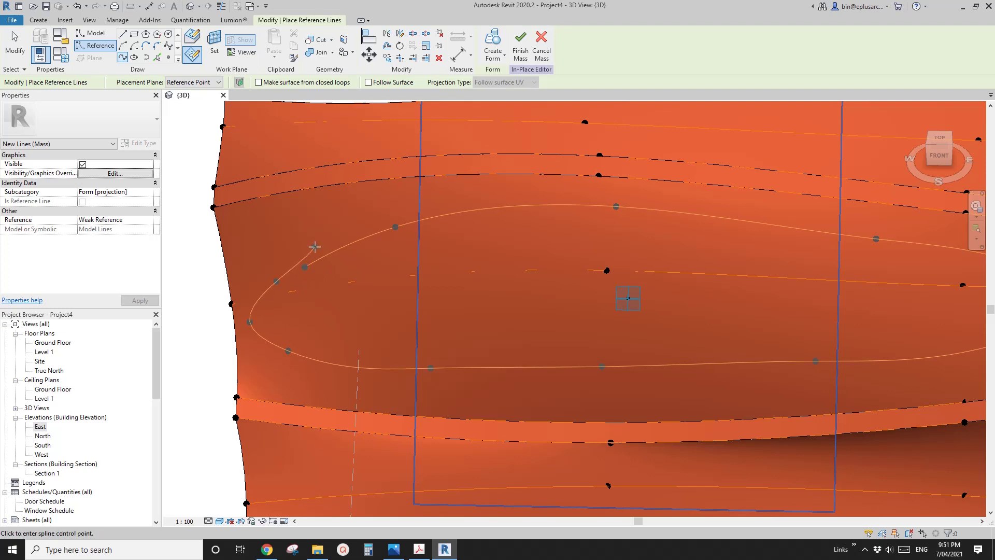
key("Escape")
key("Escape")
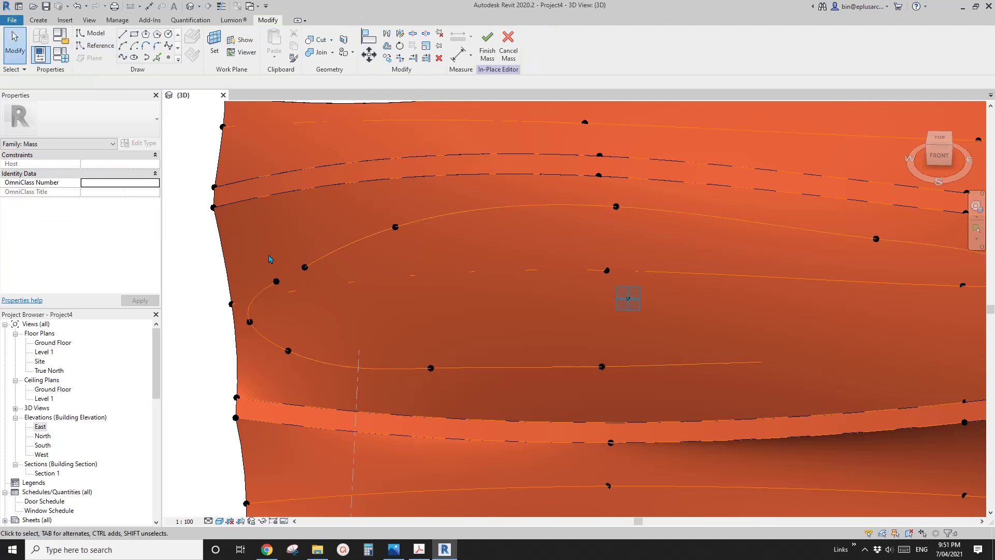
Reposition the spline's two end points near the loop's start to reshape the curve
left_click_drag(262, 250, 316, 295)
scroll(276, 281, "up", 5)
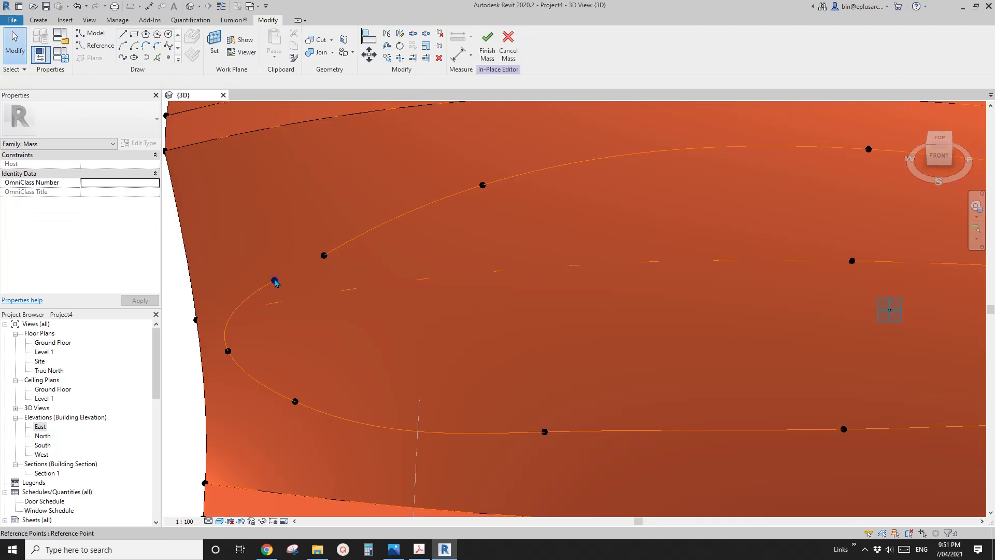
left_click(276, 281)
left_click(332, 253)
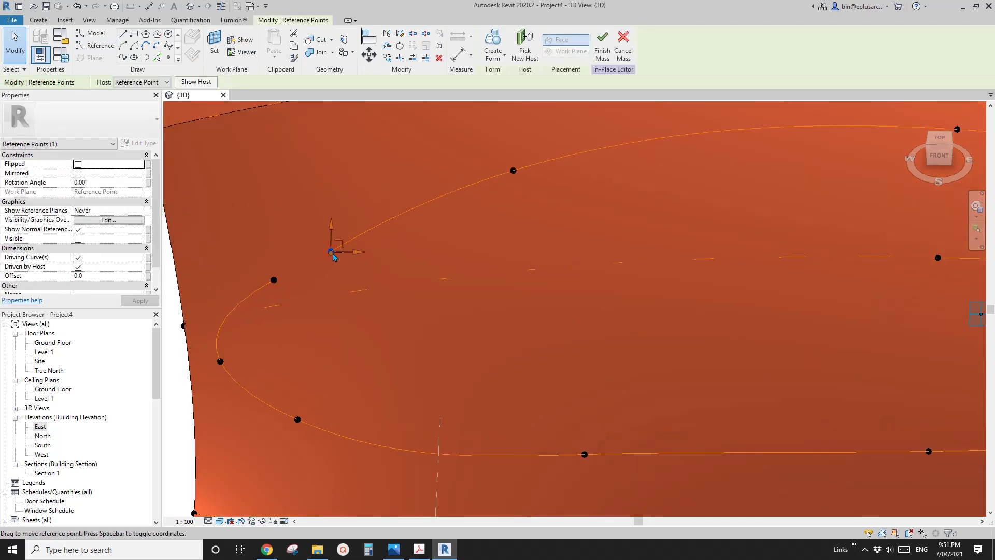
left_click_drag(343, 244, 288, 255)
key("Escape")
scroll(274, 279, "up", 2)
left_click(274, 280)
left_click(319, 261)
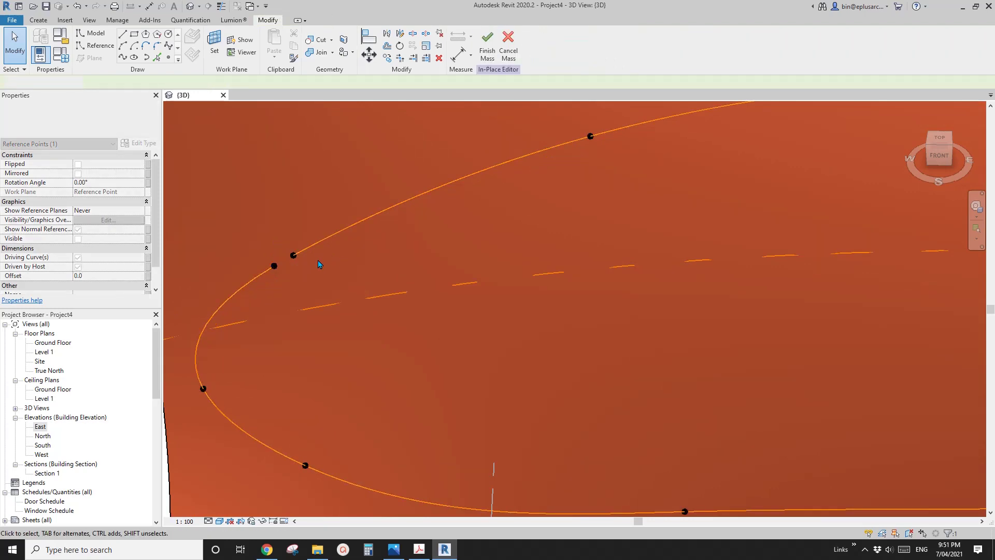
Close the gap by connecting the two loop end points with a reference line
left_click_drag(256, 223, 322, 278)
left_click(123, 58)
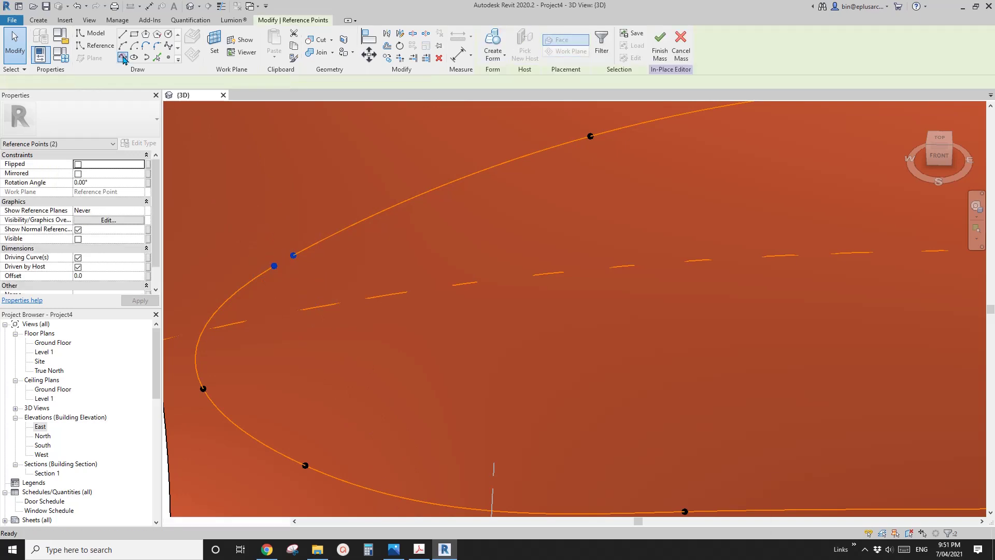
left_click(83, 239)
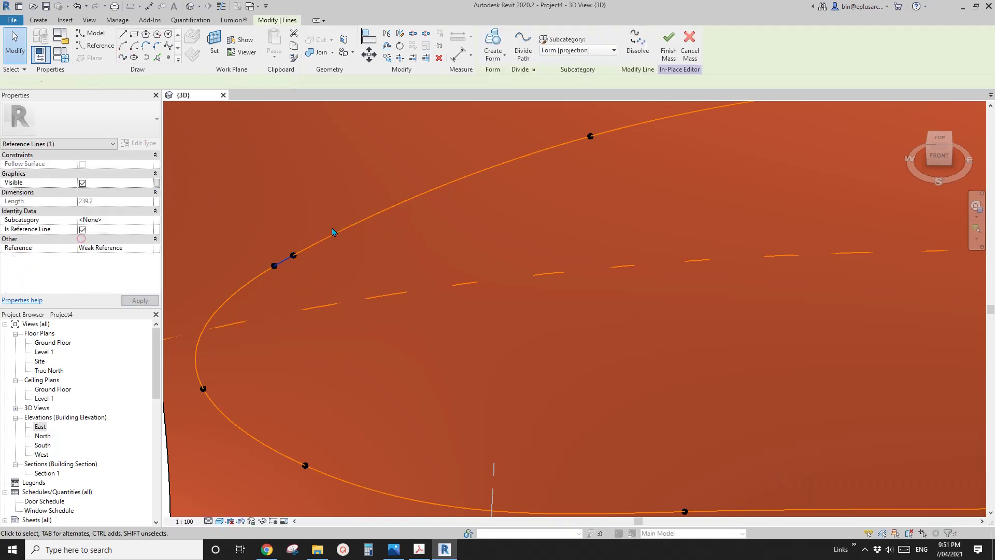
key("Escape")
scroll(383, 236, "down", 3)
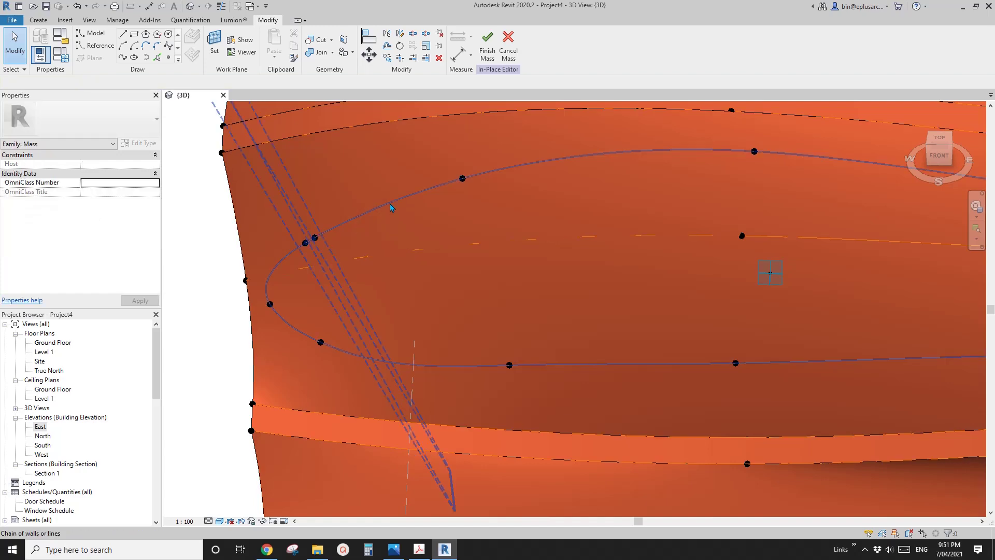
Select the elliptical reference lines and choose Void Form from Create Form
left_click(392, 207)
scroll(595, 292, "down", 3)
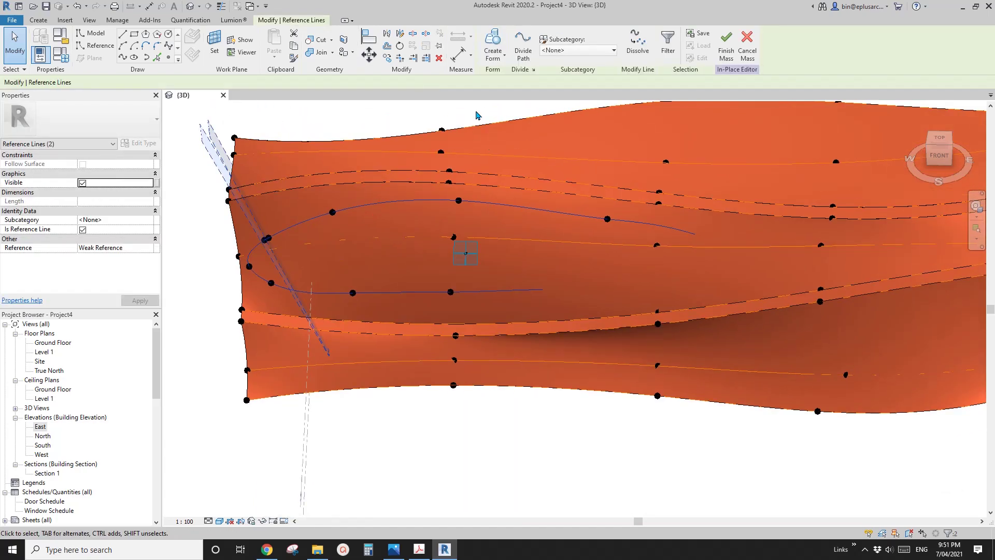
left_click(493, 54)
left_click(510, 98)
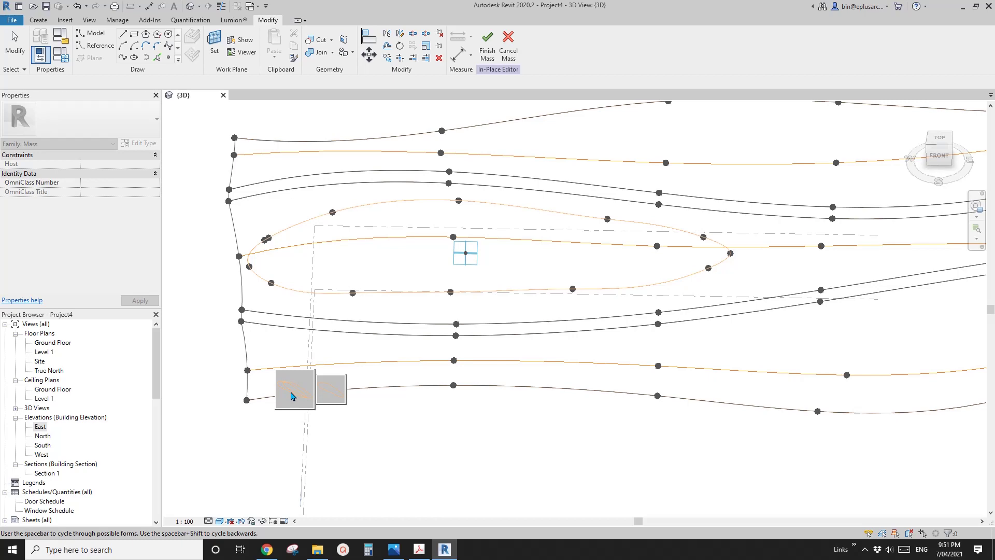
Accept the extruded void shape with positive and negative offsets of 2000
left_click(292, 395)
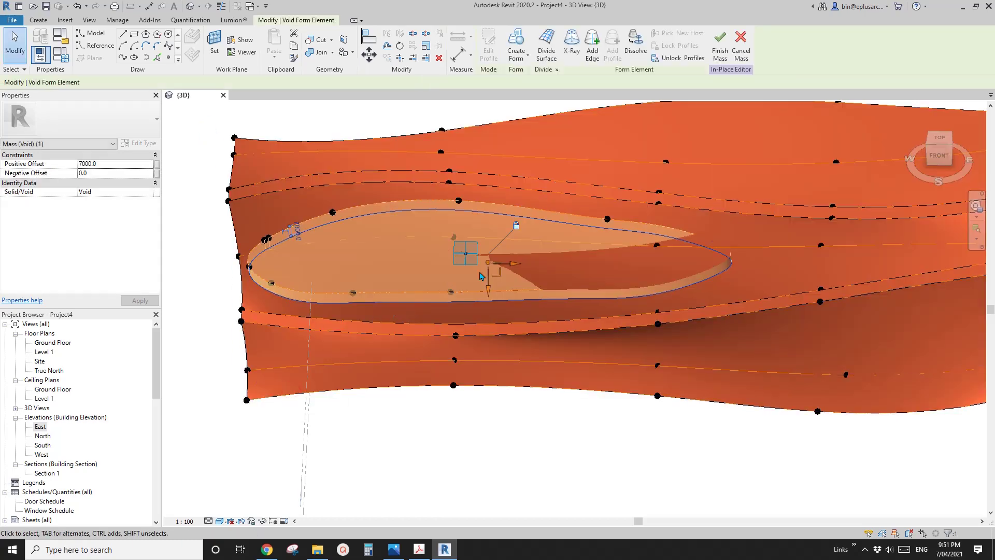
middle_click_drag(488, 266, 357, 218, "shift")
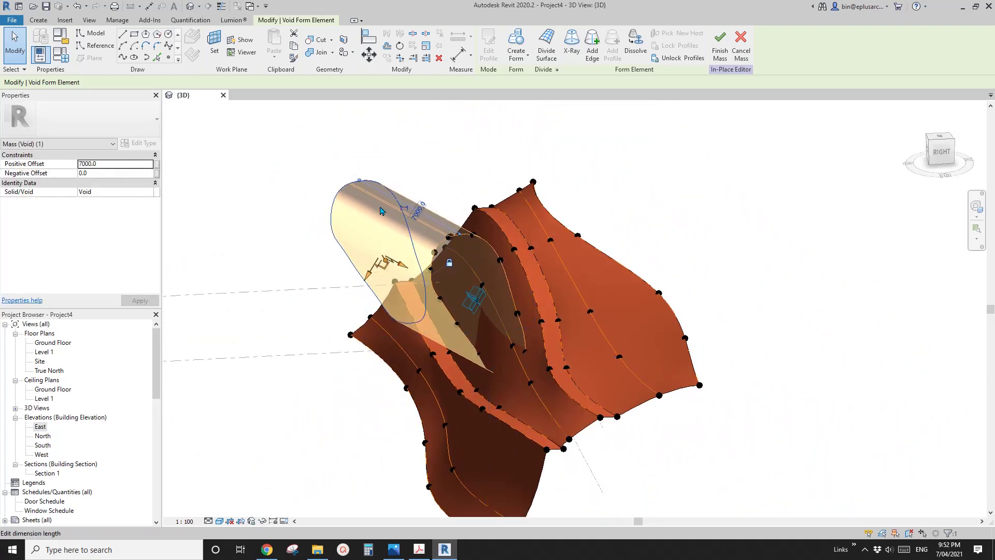
left_click(110, 165)
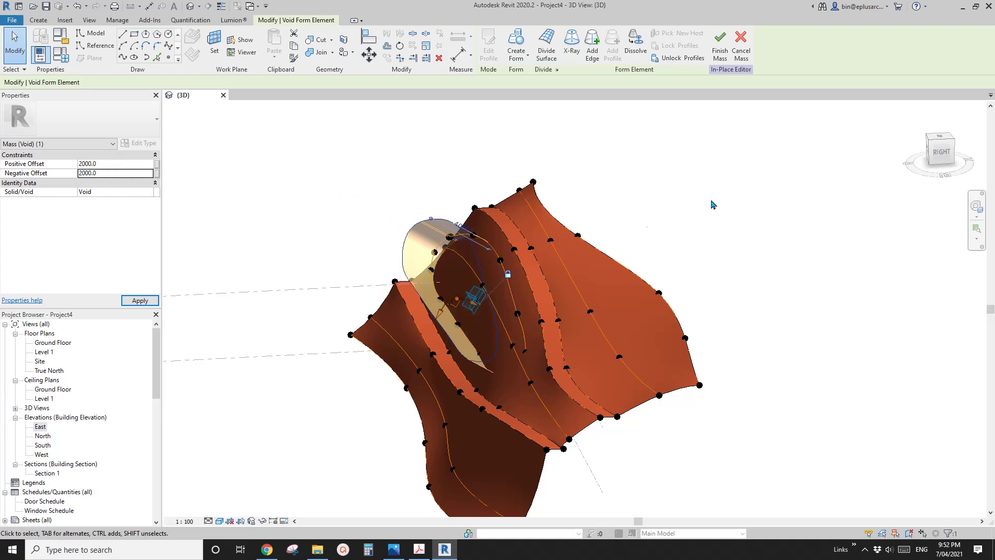
middle_click_drag(673, 225, 642, 348, "shift")
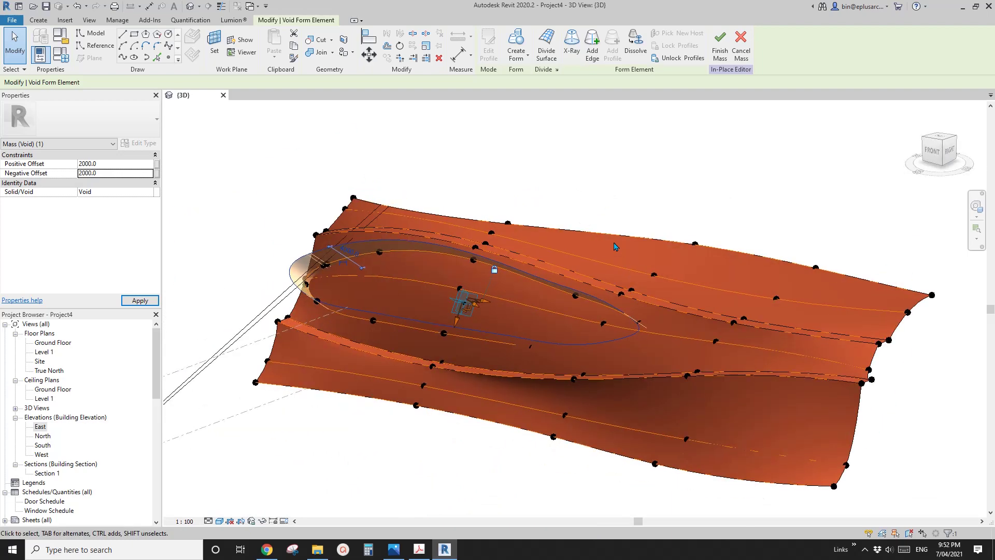
left_click(740, 165)
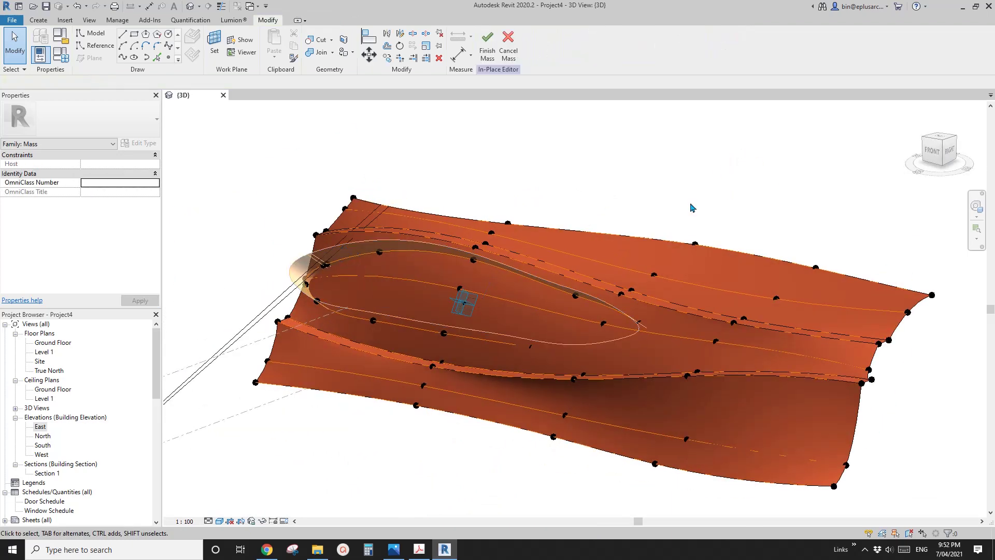
middle_click_drag(580, 198, 291, 181, "shift")
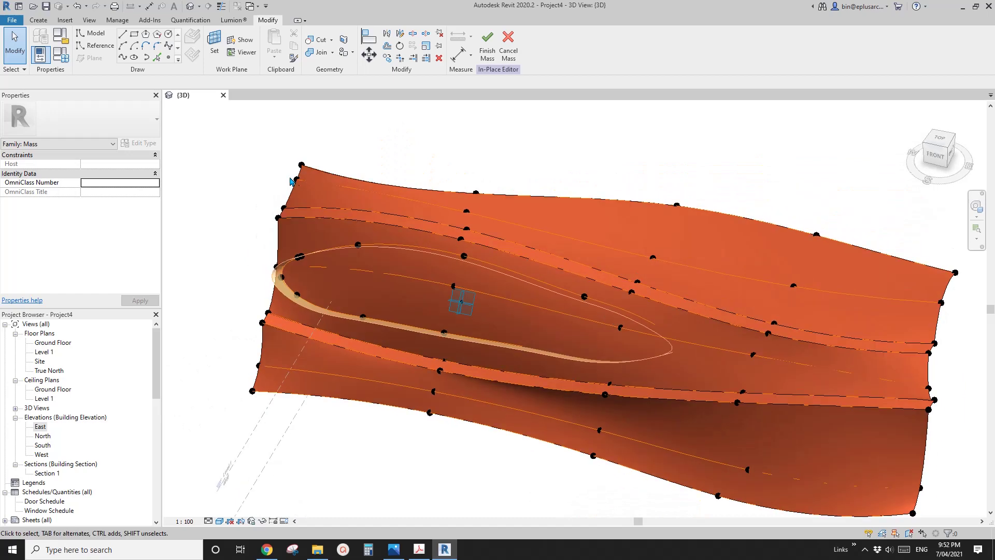
middle_click_drag(412, 196, 367, 175, "shift")
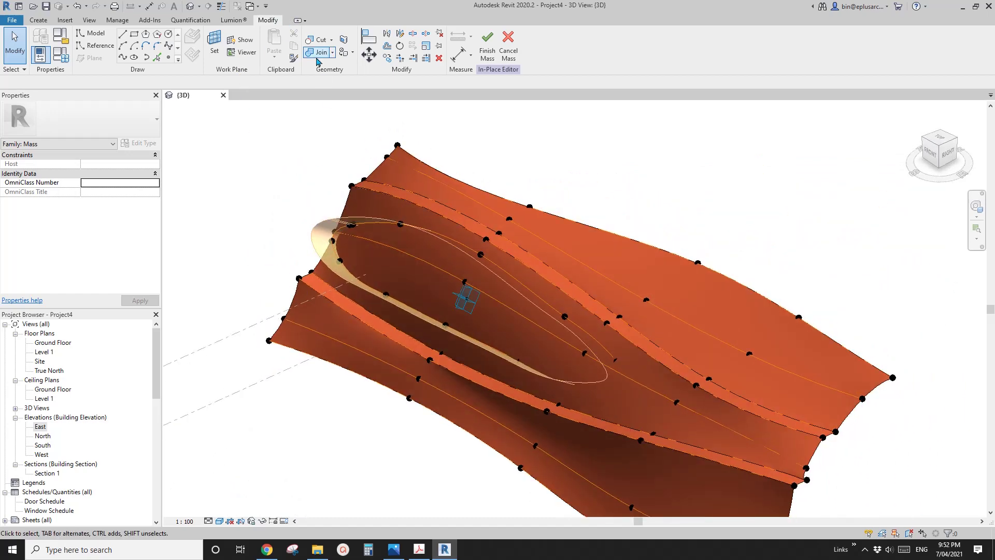
Cut the lower mass form with the elliptical void and orbit to inspect the opening
left_click(314, 41)
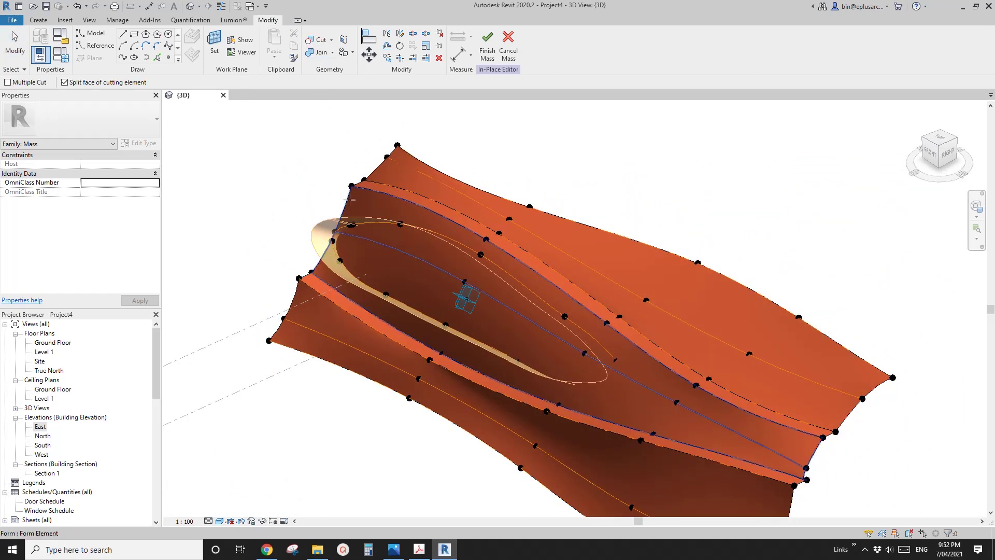
left_click(351, 200)
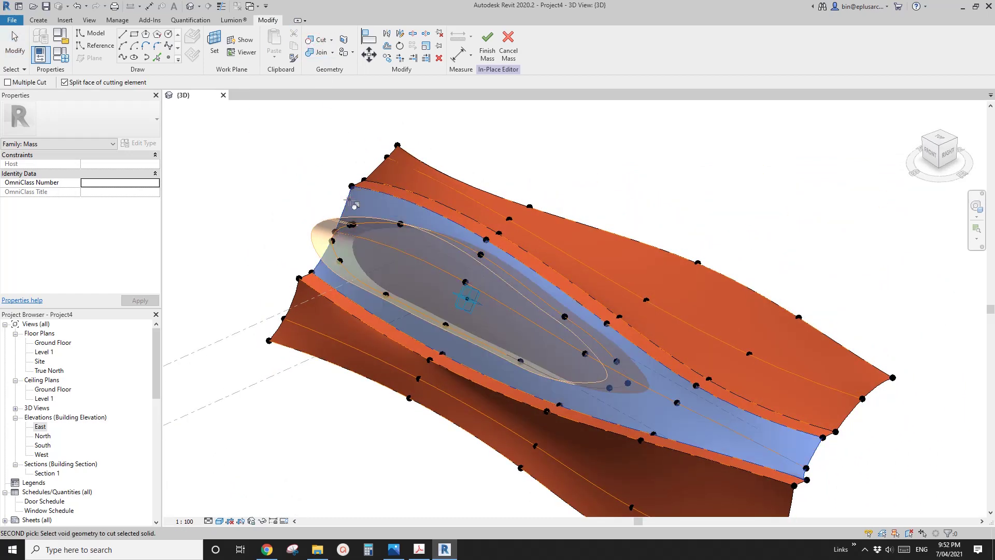
left_click(327, 220)
key("Escape")
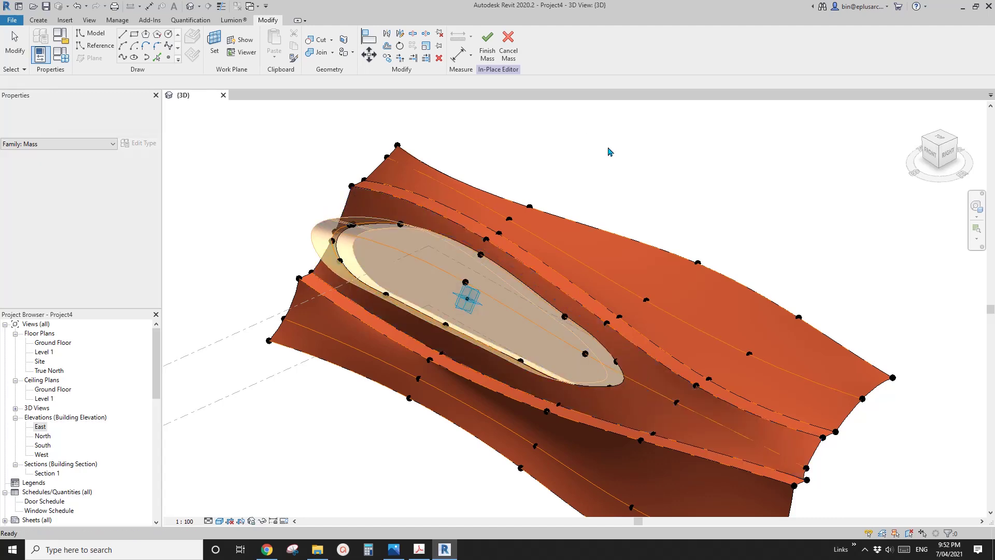
middle_click_drag(609, 151, 829, 78, "shift")
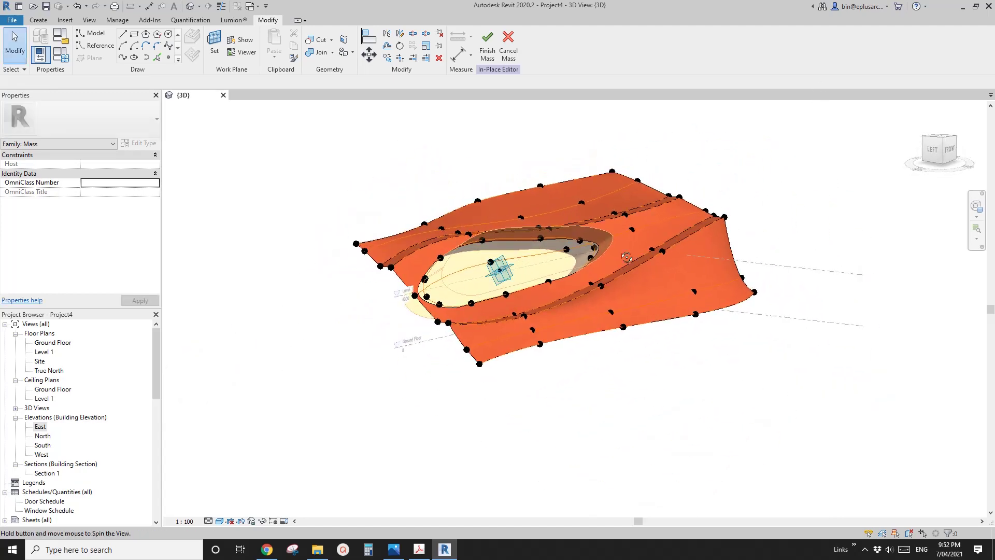
middle_click_drag(627, 255, 749, 176, "shift")
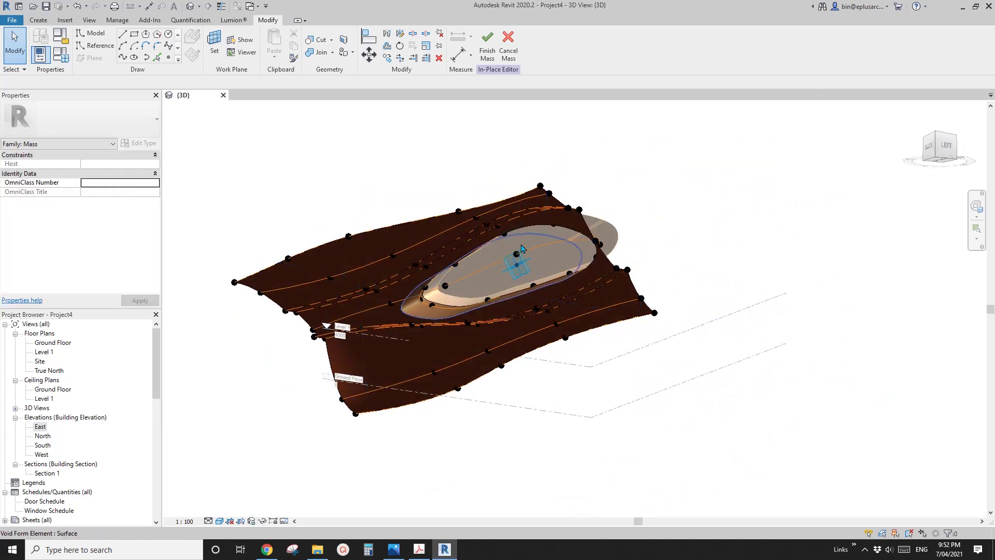
middle_click_drag(557, 266, 542, 286, "shift")
middle_click_drag(601, 204, 539, 280)
Place a reference point on the mass's upper face using Draw on Face
scroll(566, 240, "up", 3)
middle_click_drag(535, 243, 538, 264)
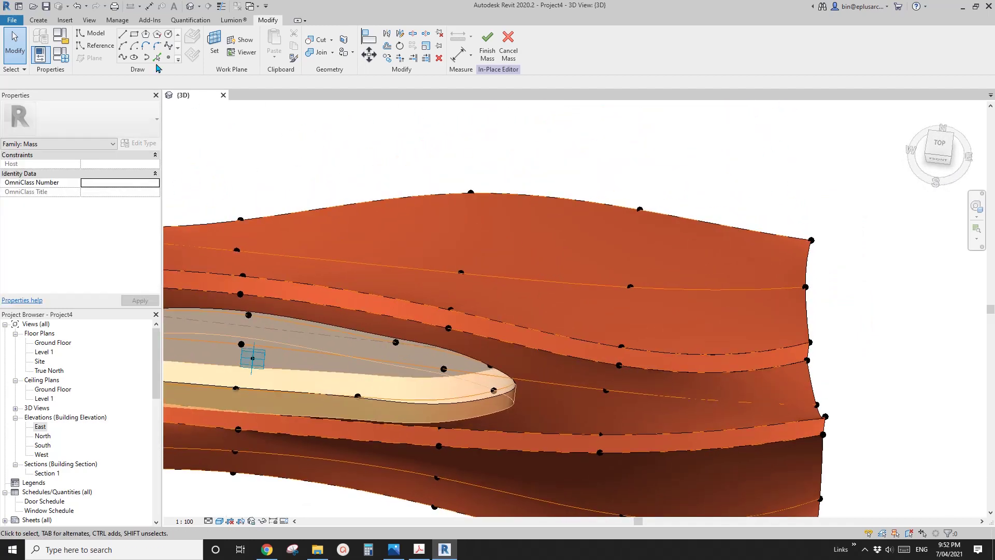
left_click(167, 58)
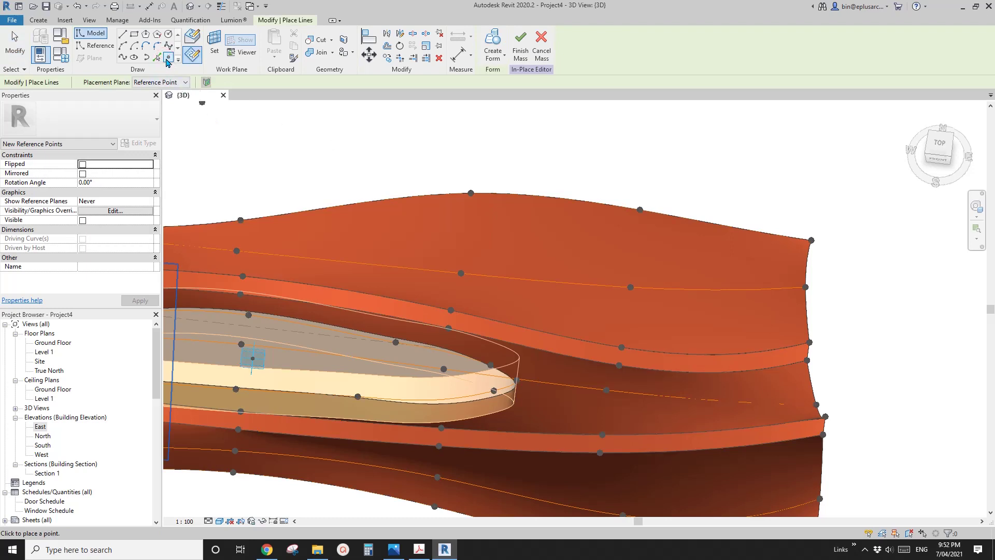
left_click(193, 38)
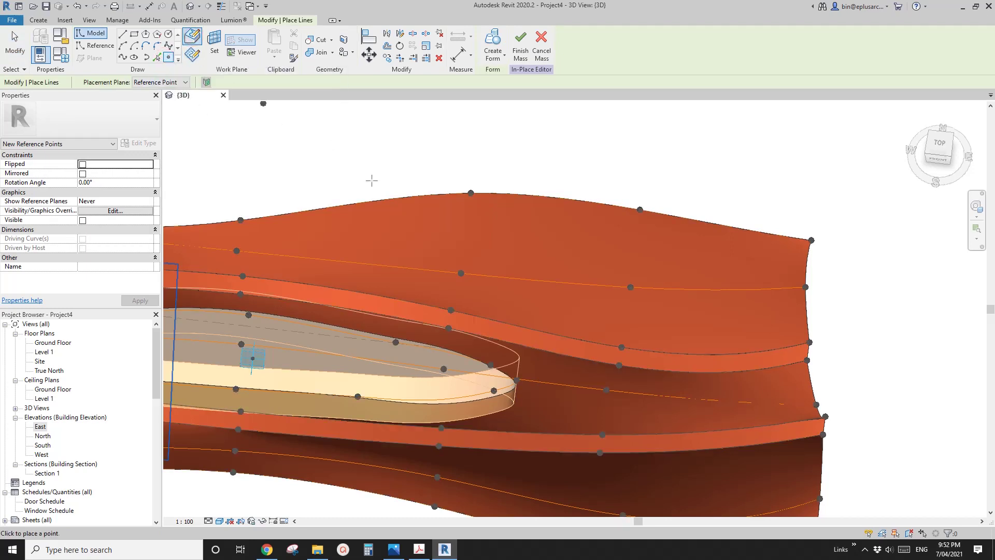
left_click(559, 265)
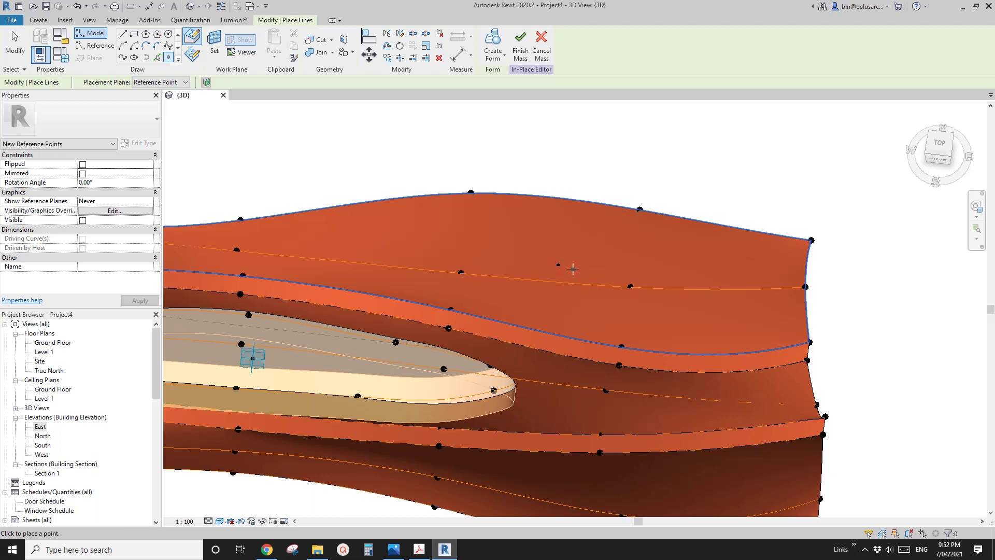
key("Escape")
key("Escape")
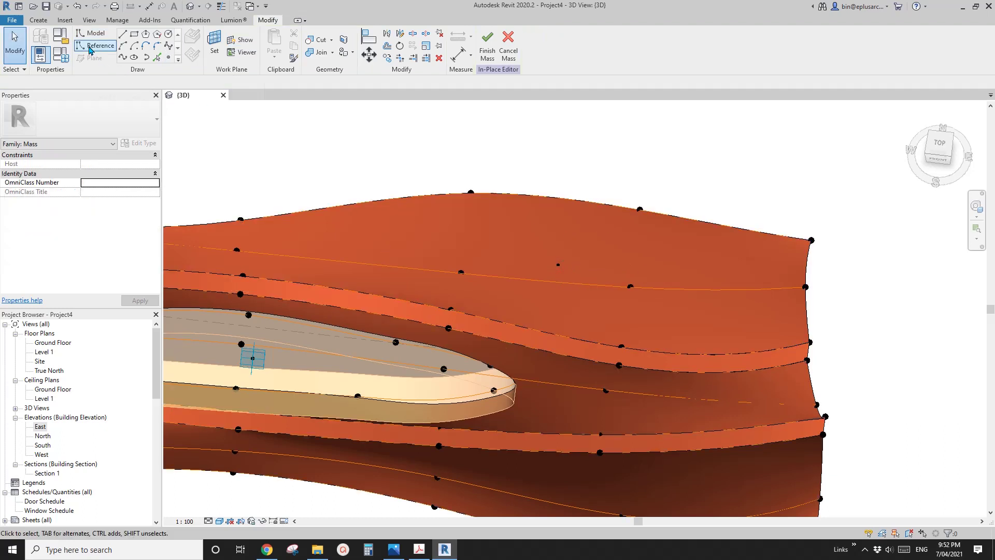
Start a Spline Through Points reference line and begin picking a new work plane
left_click(92, 47)
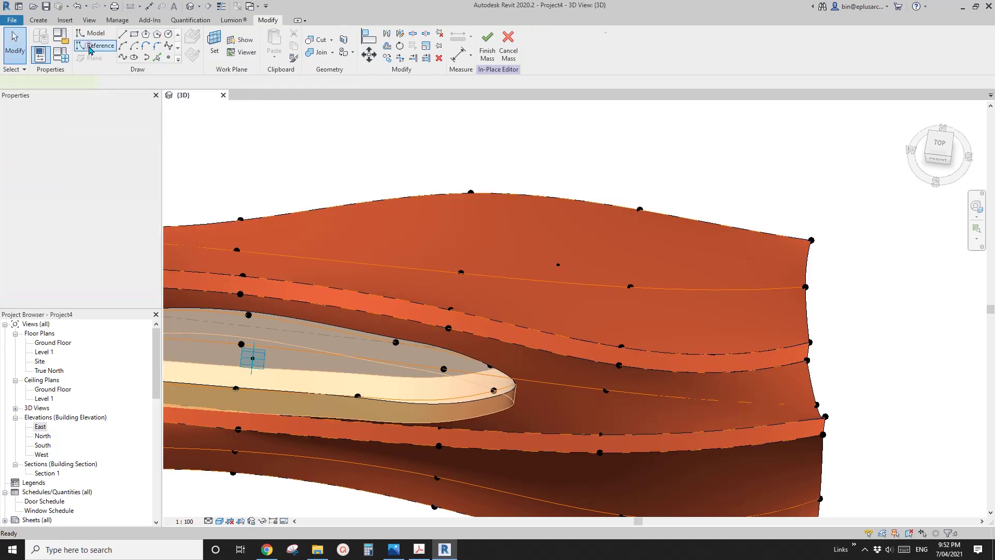
left_click(122, 57)
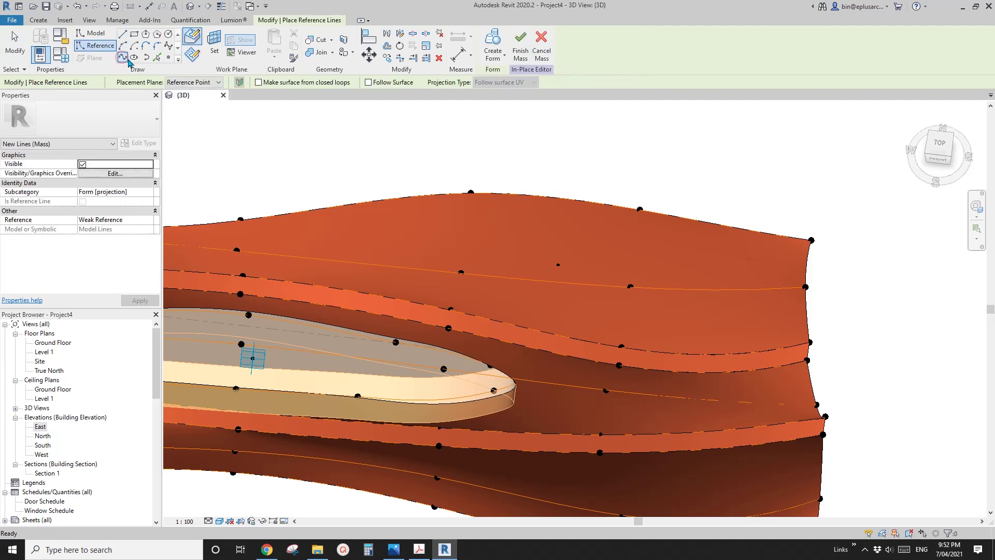
left_click(214, 43)
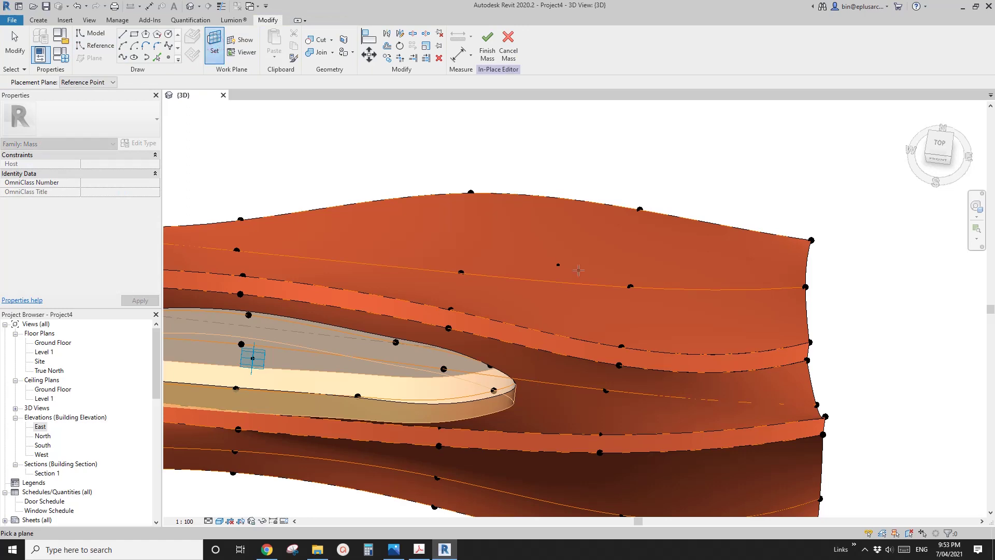
Set the new reference point's plane as the work plane and face it
middle_click_drag(558, 266, 537, 286, "shift")
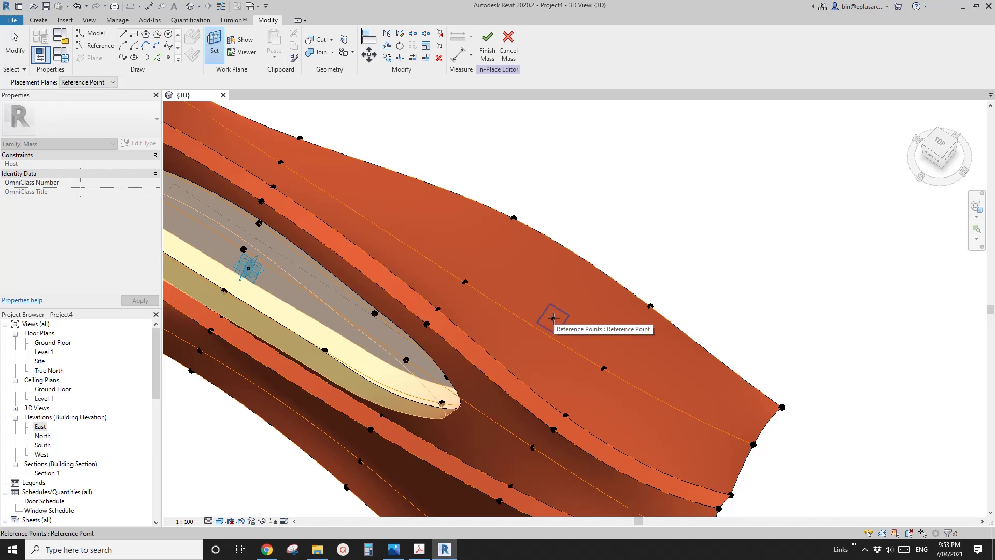
left_click(553, 318)
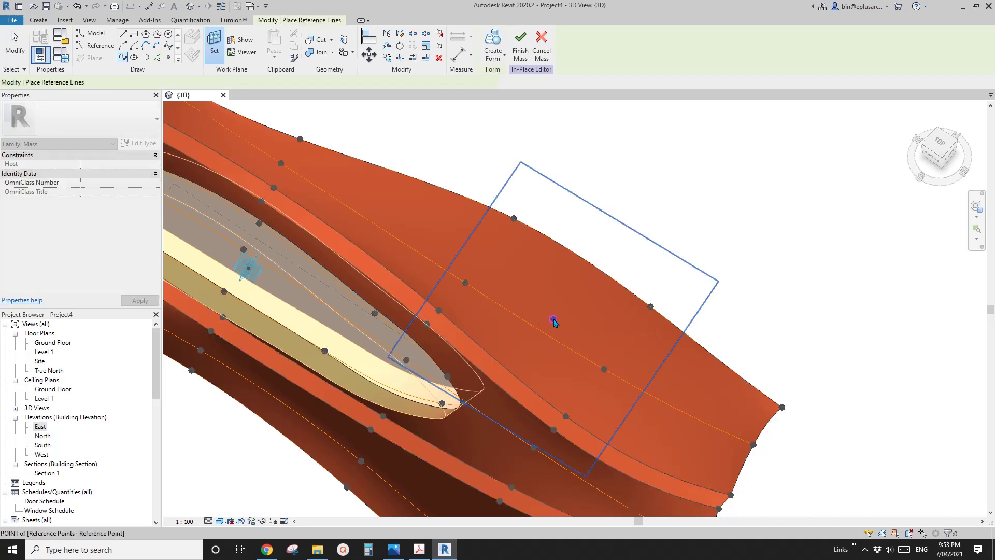
middle_click_drag(455, 244, 550, 343, "shift")
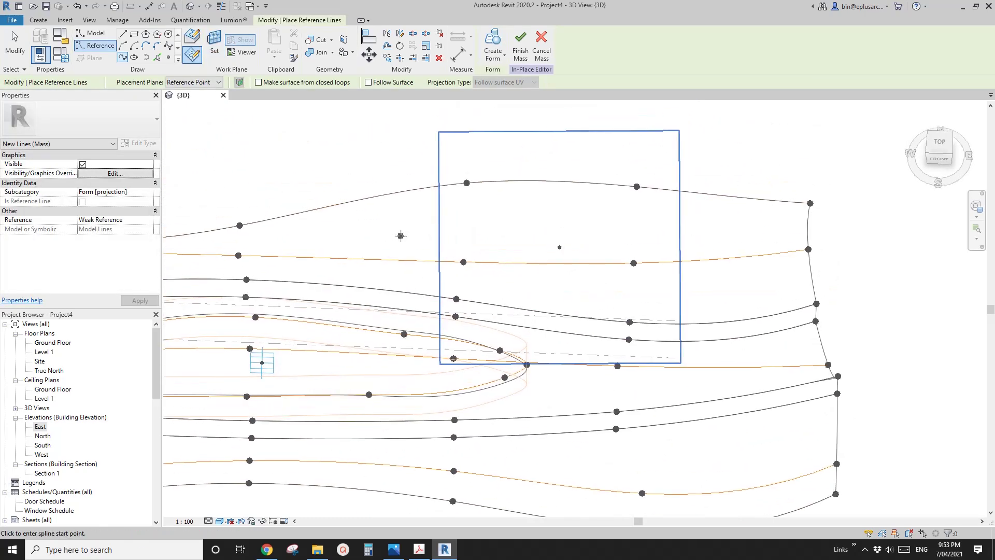
Draw a closed leaf-shaped spline loop through seven points on the upper face
left_click(657, 218)
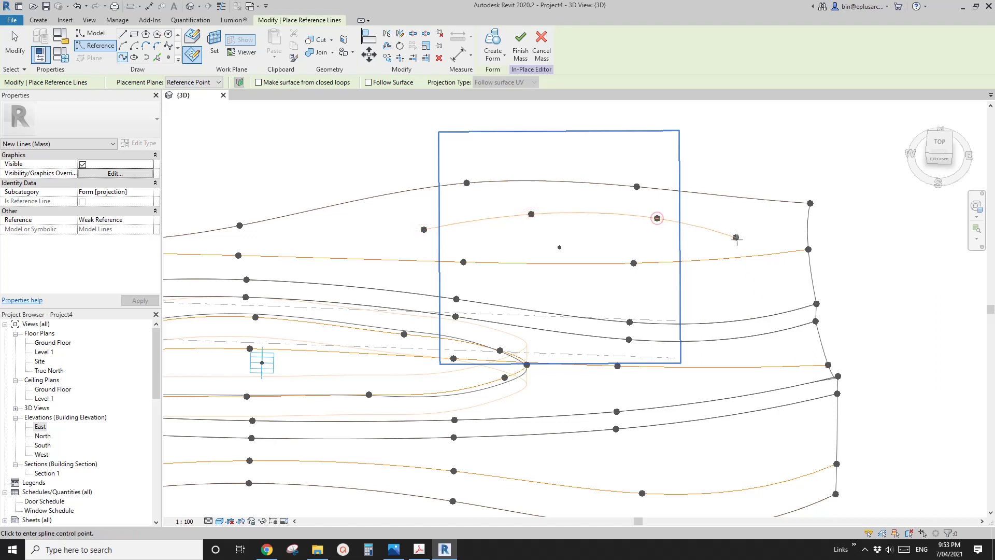
left_click(744, 241)
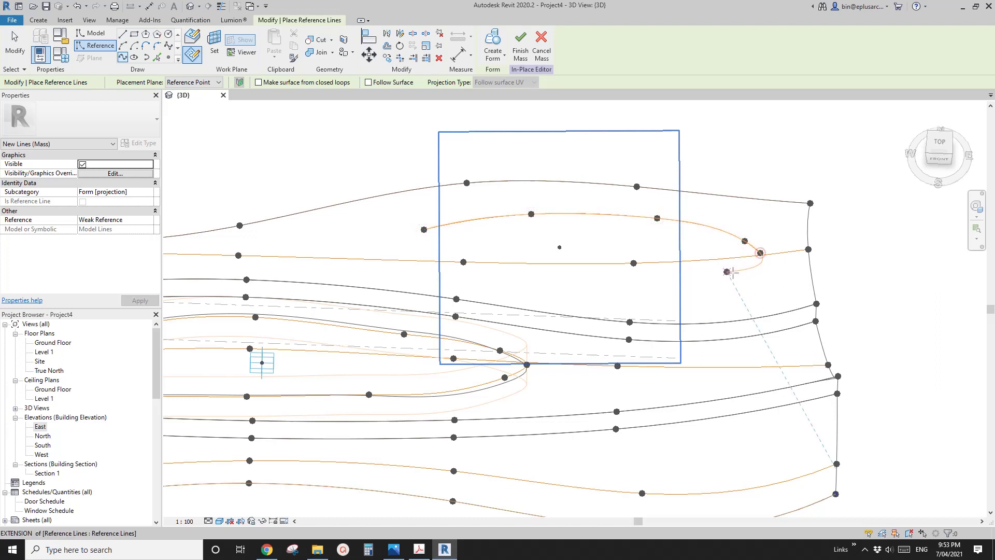
left_click(761, 253)
left_click(740, 272)
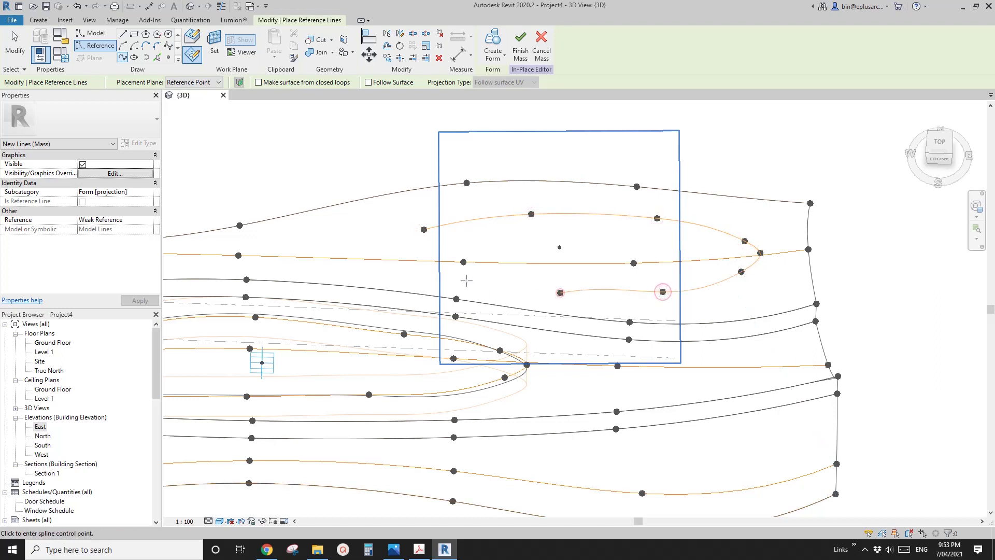
left_click(560, 293)
left_click(444, 278)
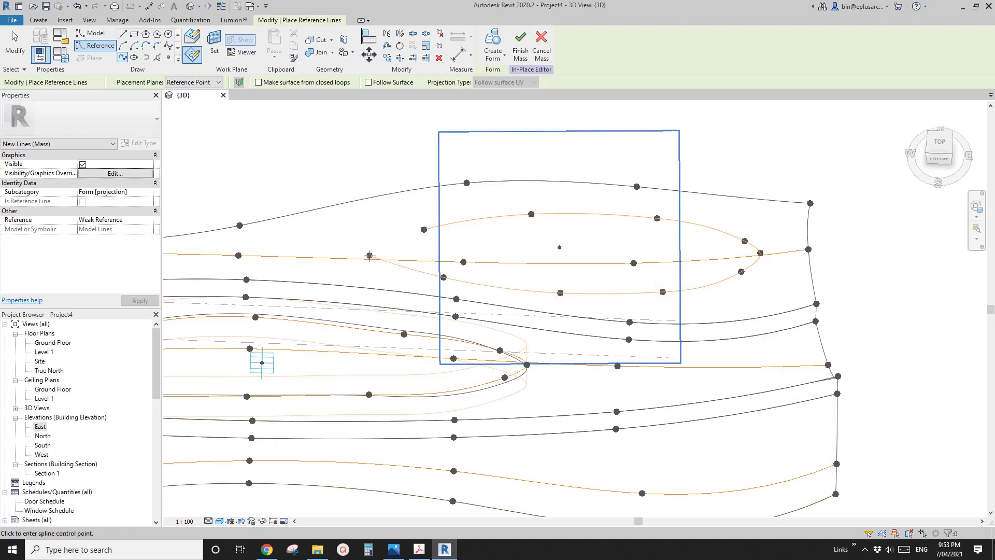
left_click(369, 256)
left_click(424, 230)
key("Escape")
key("Escape")
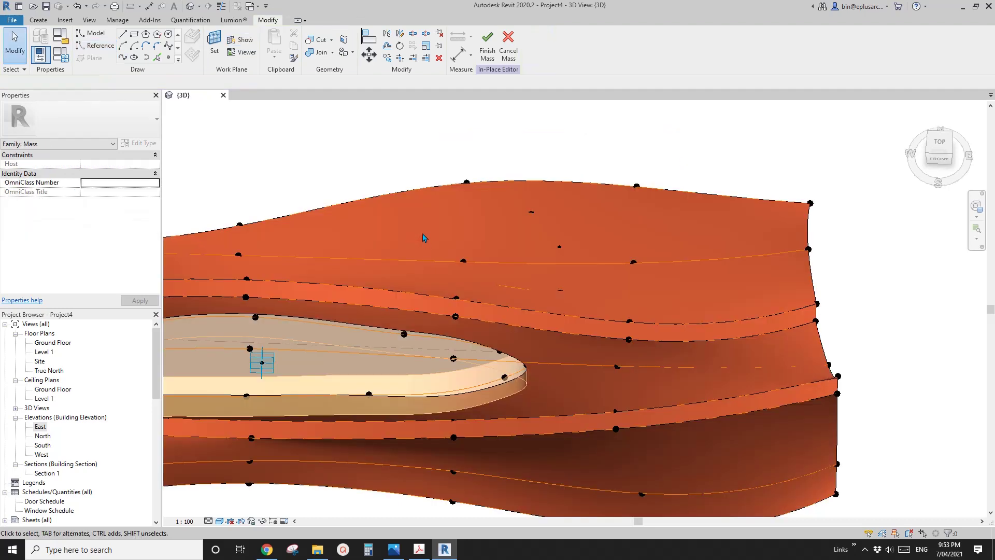
In wireframe, join the ellipse's two gap points with a spline and make it a reference line
middle_click_drag(487, 264, 468, 245, "shift")
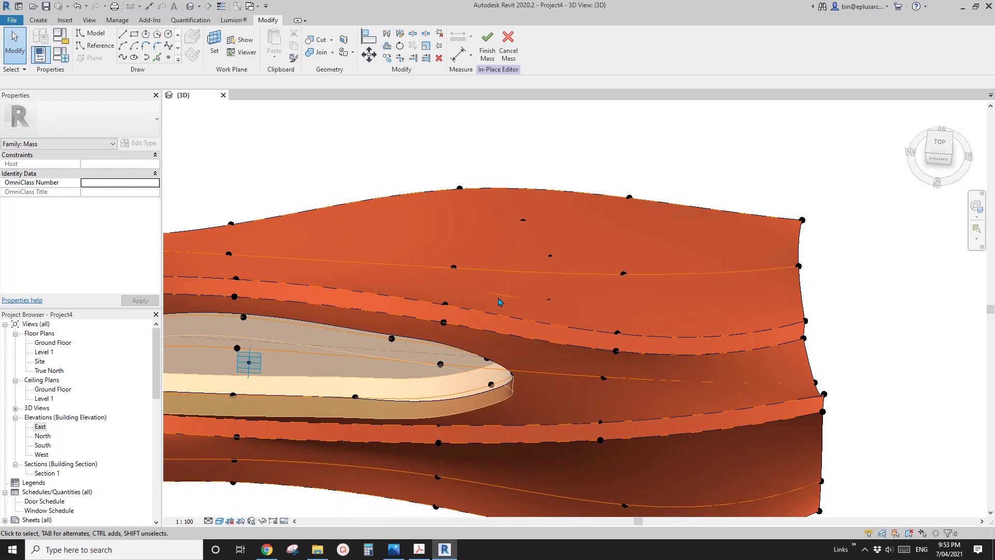
middle_click_drag(445, 252, 480, 249)
key("w")
key("f")
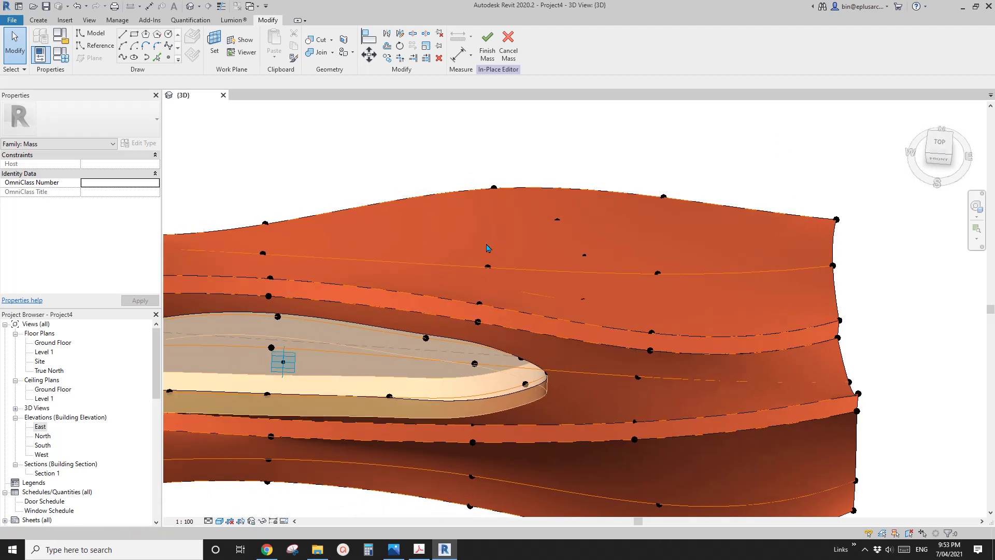
scroll(487, 253, "up", 3)
left_click_drag(411, 213, 462, 255)
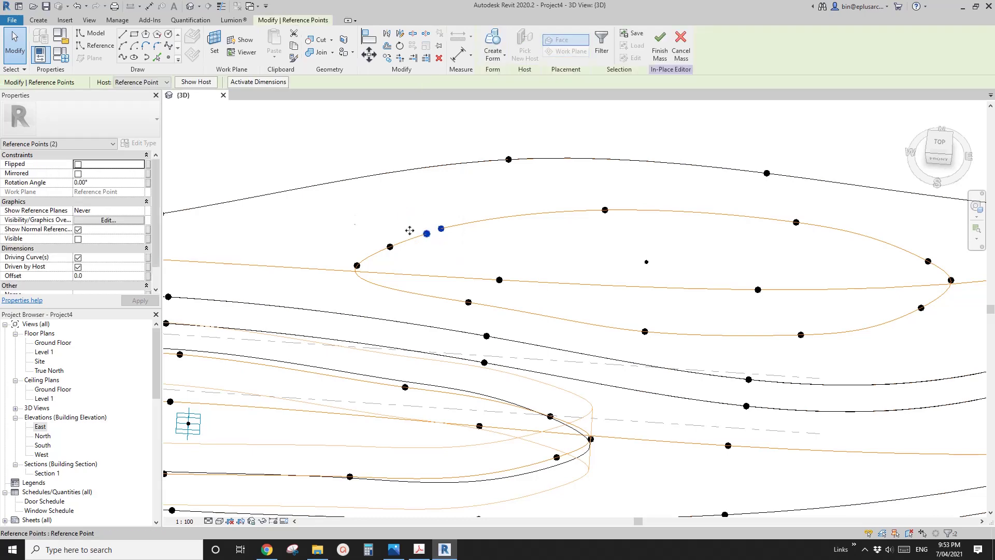
left_click(122, 58)
left_click(83, 239)
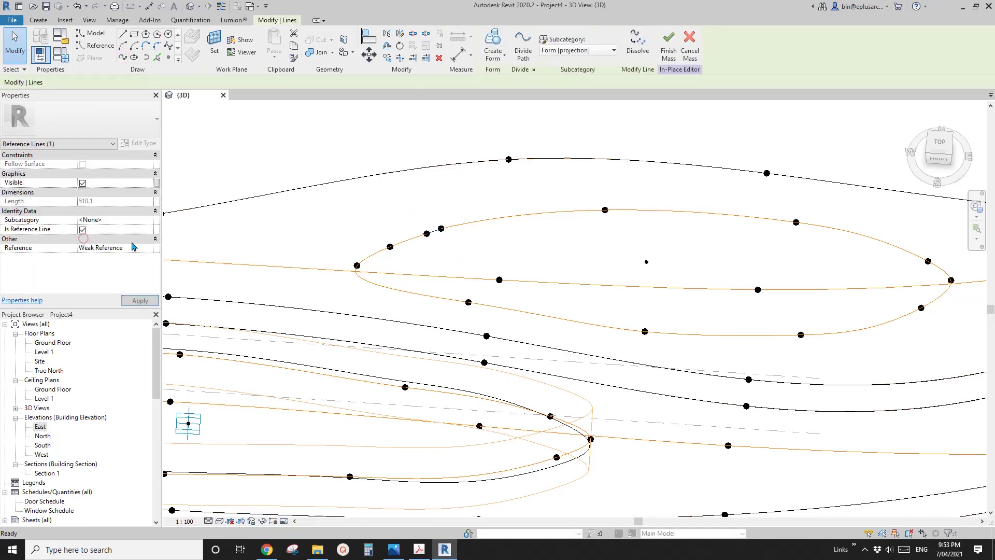
Create a void form from the elliptical loop with a negative offset of 2000
scroll(519, 254, "down", 2)
scroll(528, 255, "down", 1)
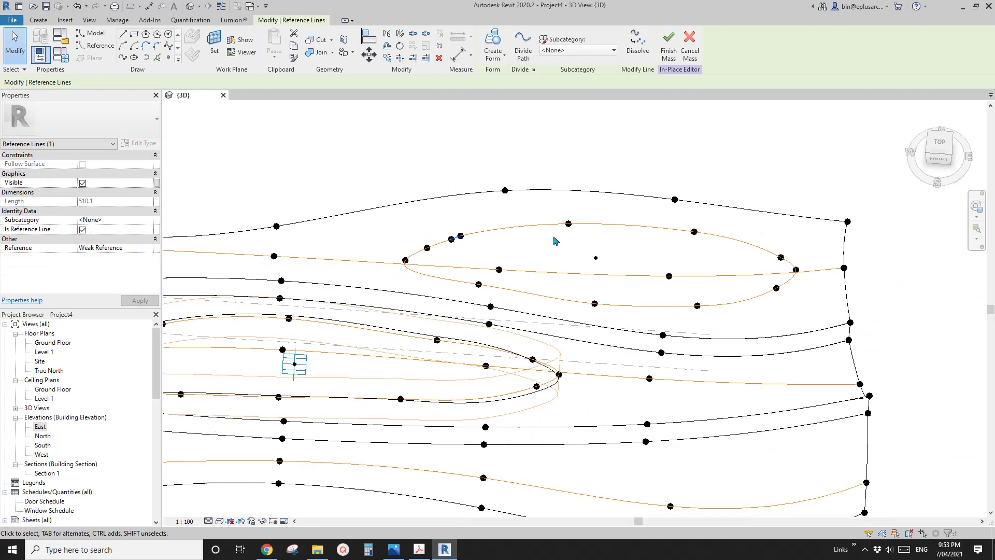
left_click(553, 237)
key("Tab")
left_click(550, 231)
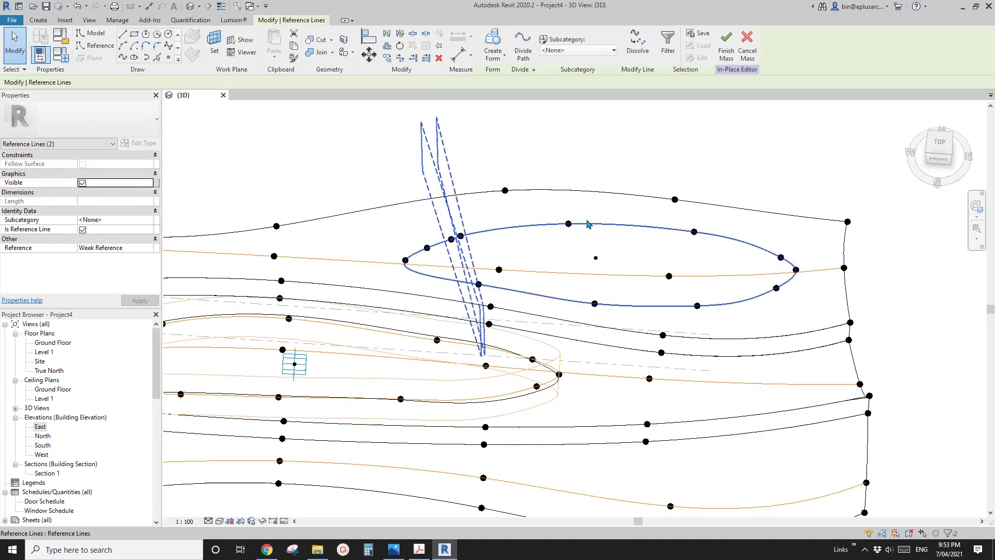
left_click(499, 64)
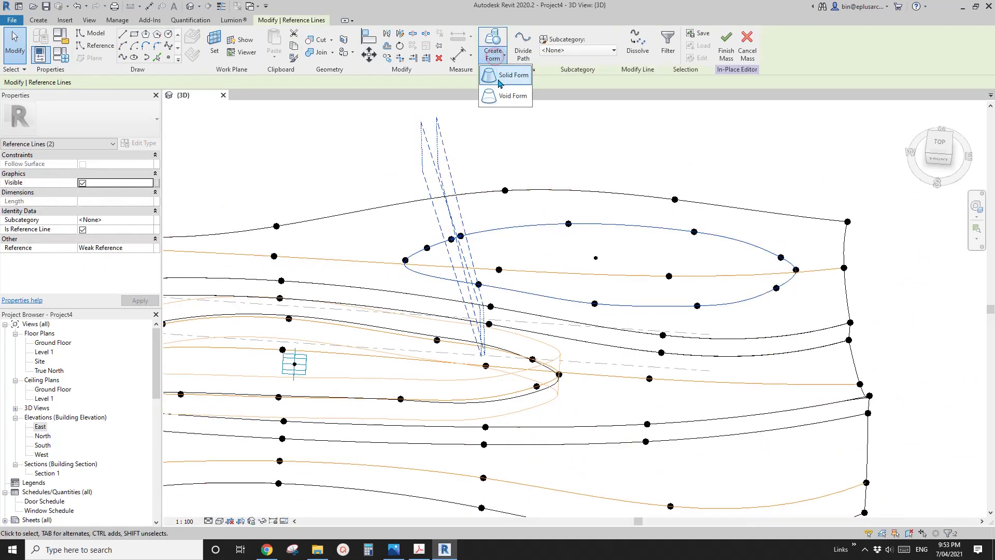
left_click(505, 98)
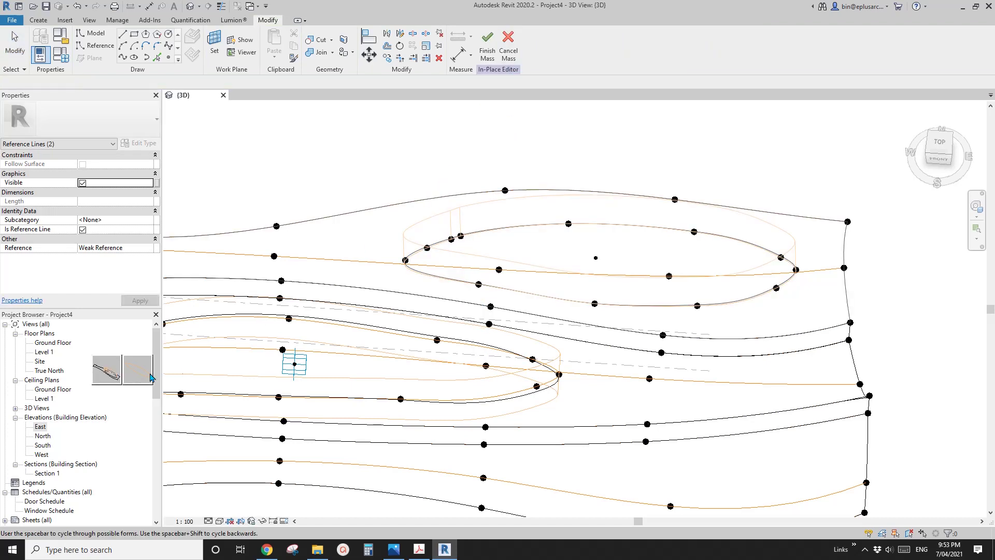
left_click(108, 374)
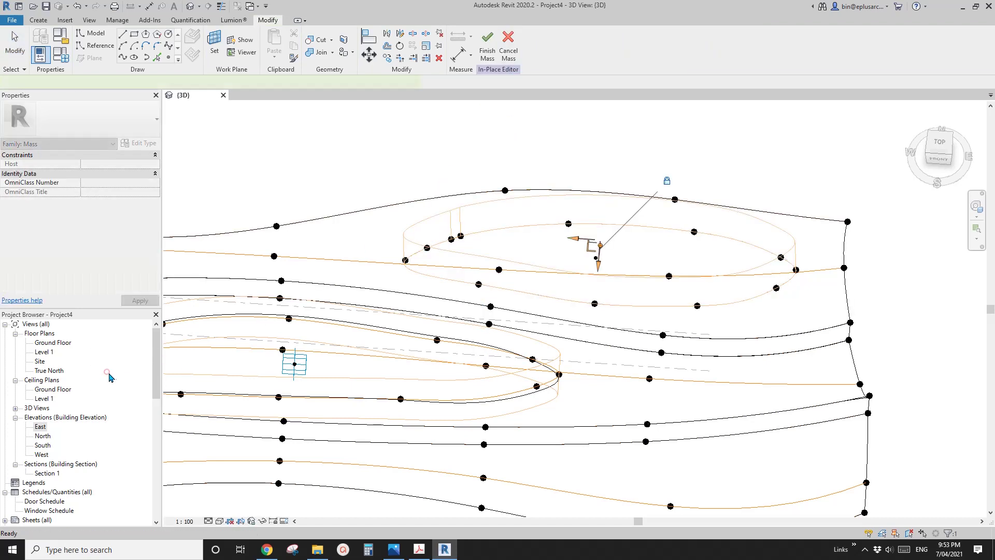
left_click(115, 163)
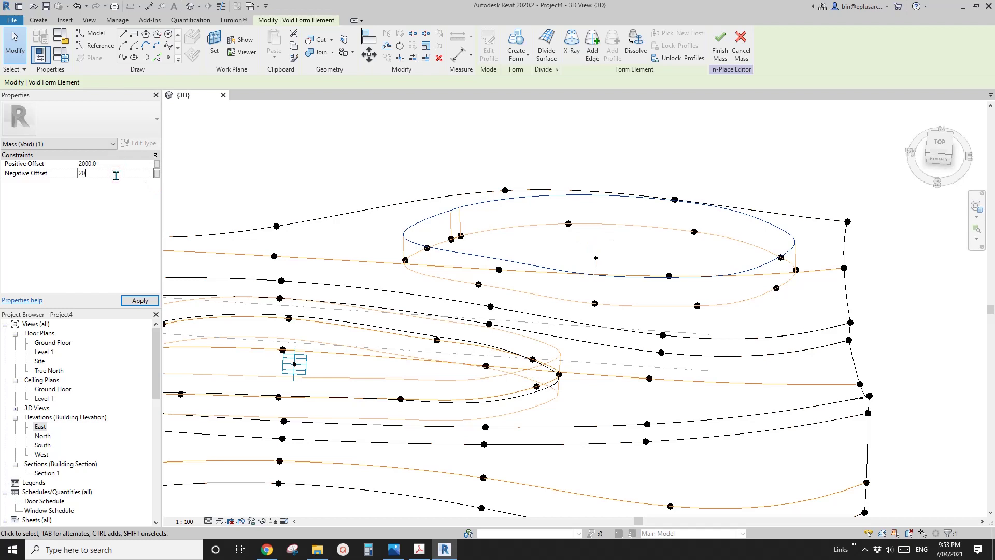
left_click(119, 175)
type("2000")
key("Return")
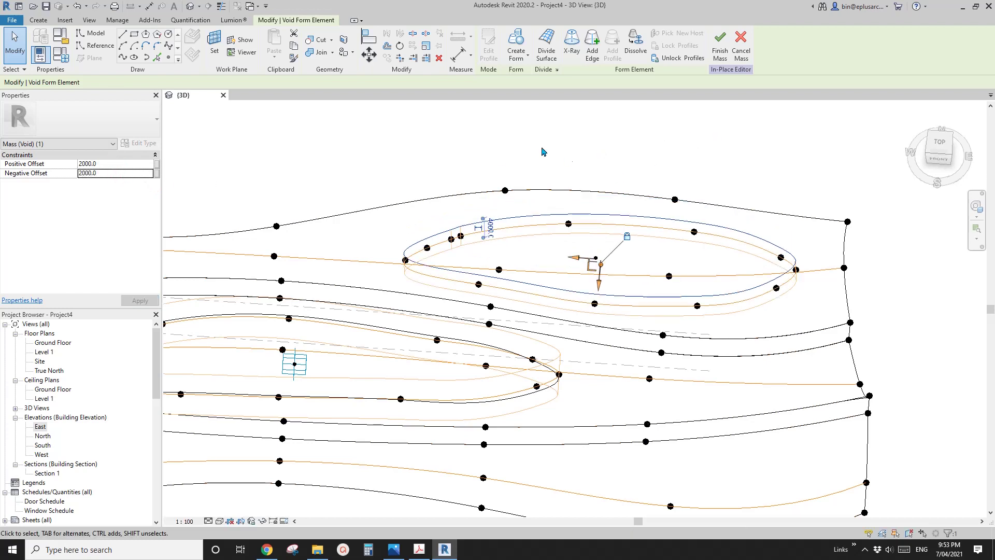
Cut the upper mass solid with the new void, then finish the in-place mass
middle_click_drag(542, 151, 528, 173)
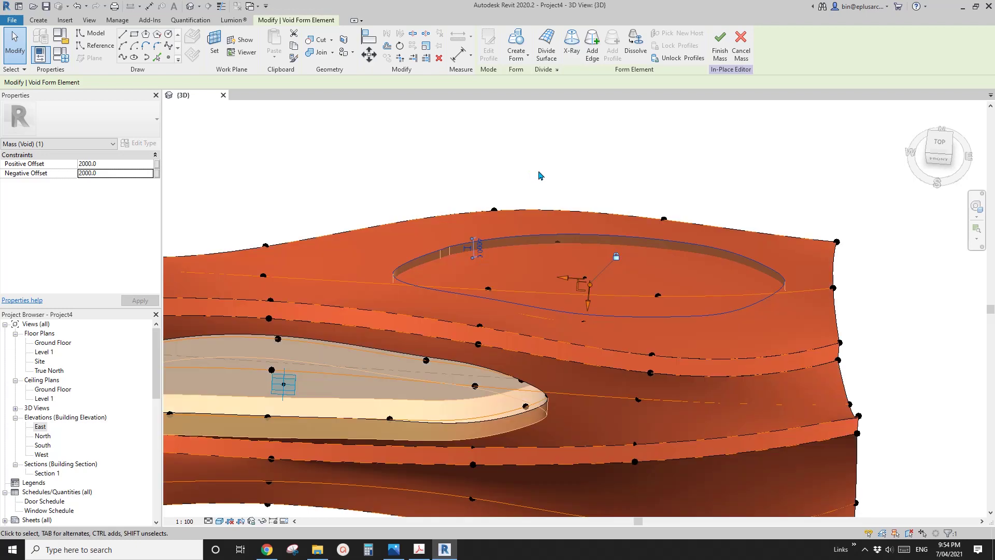
middle_click_drag(602, 263, 431, 147, "shift")
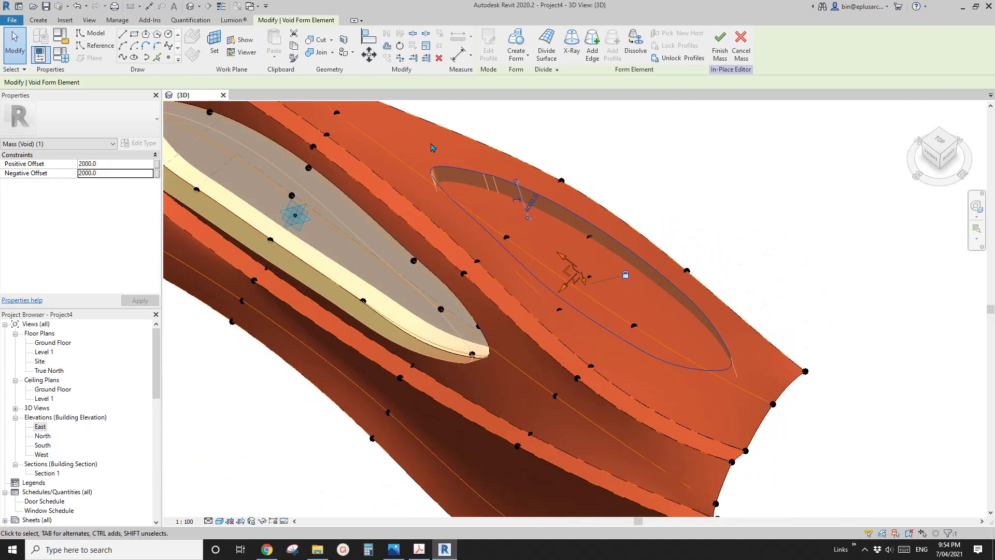
left_click(321, 46)
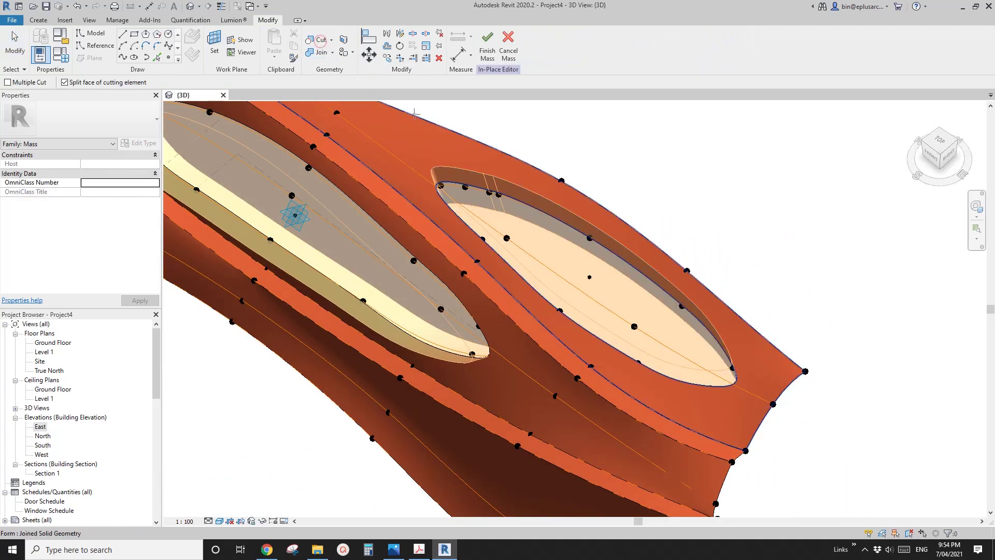
left_click(451, 136)
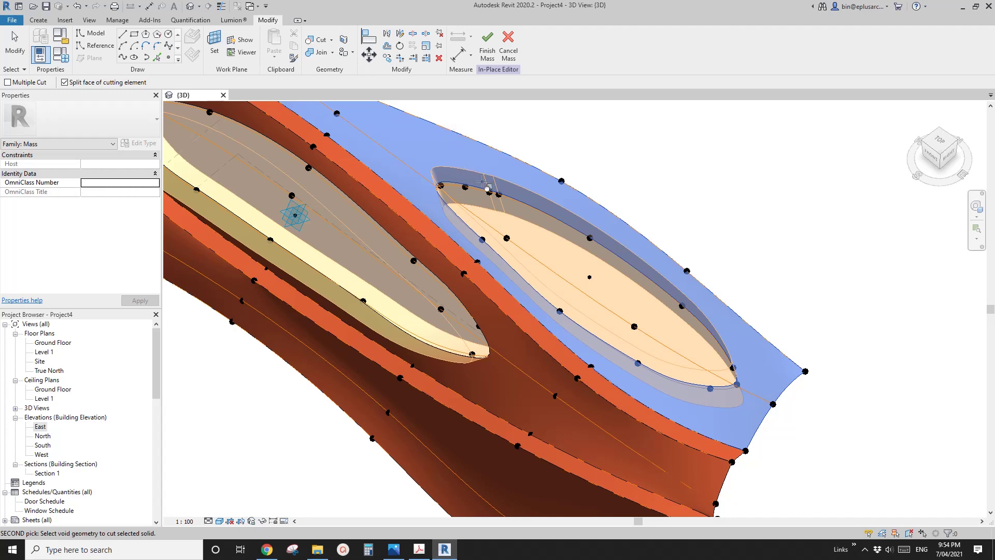
middle_click_drag(600, 205, 611, 135, "shift")
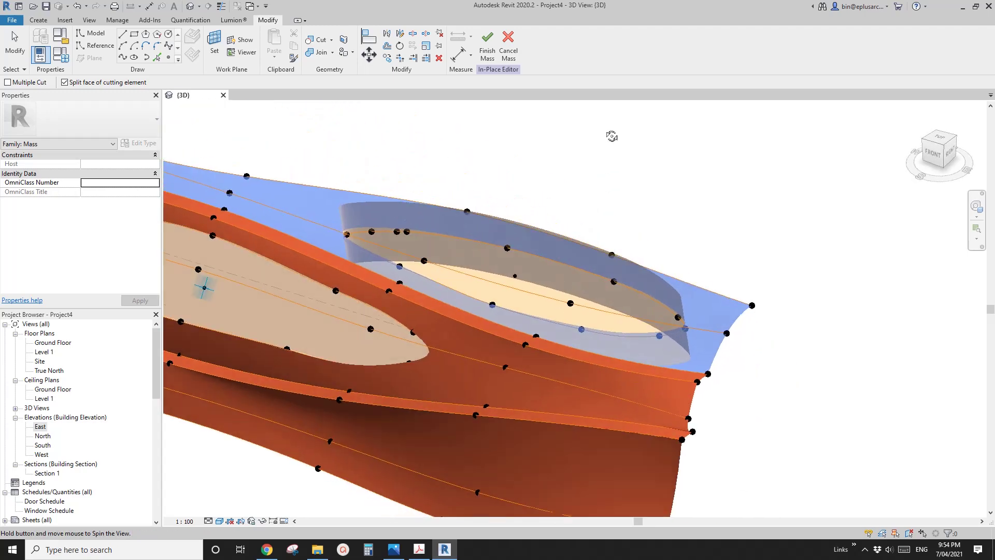
left_click(535, 251)
scroll(536, 251, "down", 3)
middle_click_drag(536, 250, 615, 326, "shift")
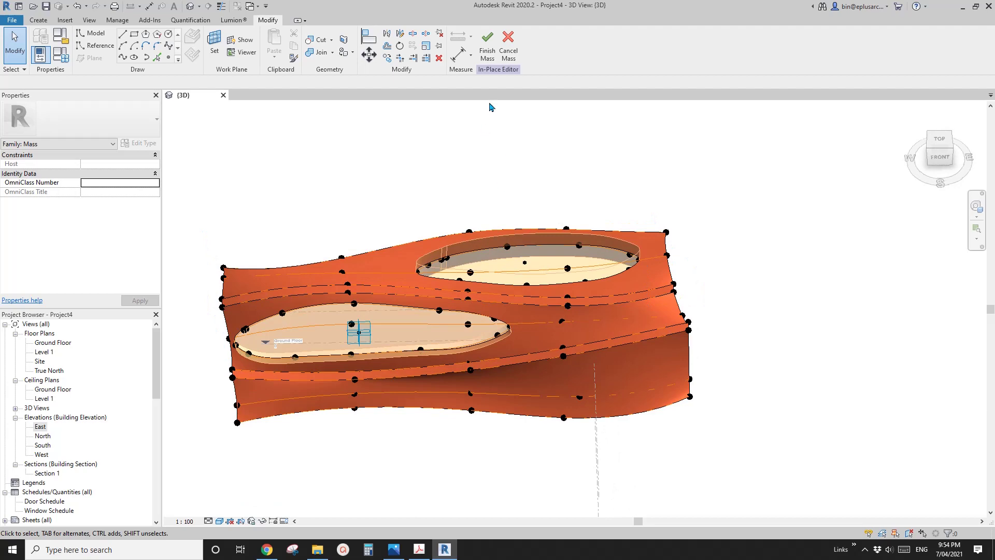
left_click(487, 44)
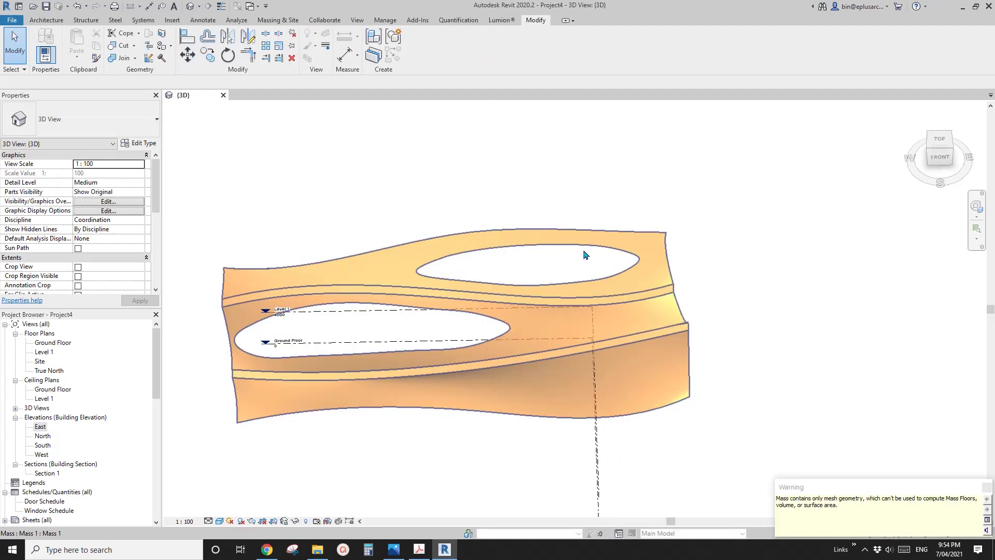
middle_click_drag(805, 293, 560, 340, "shift")
scroll(560, 340, "up", 4)
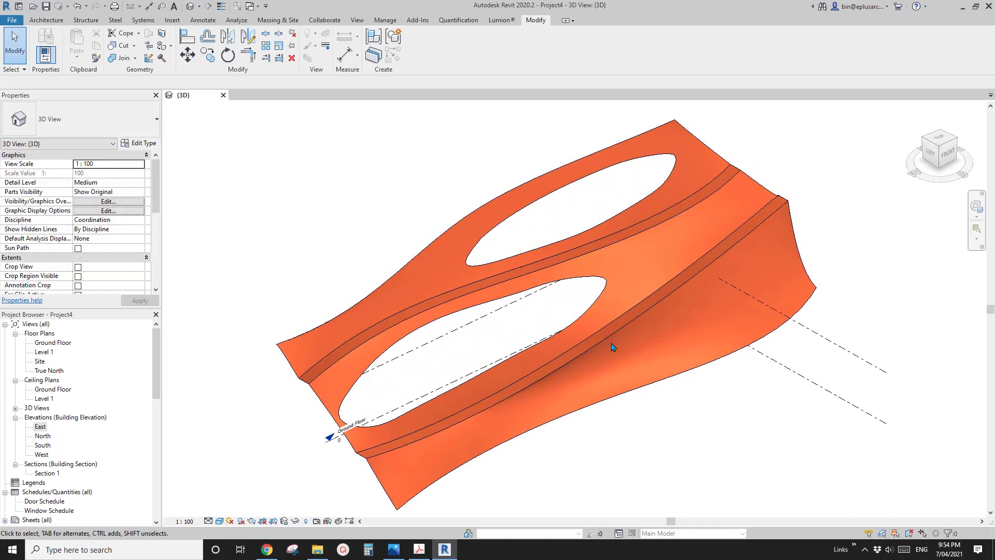
middle_click_drag(473, 196, 477, 204, "shift")
left_click(269, 552)
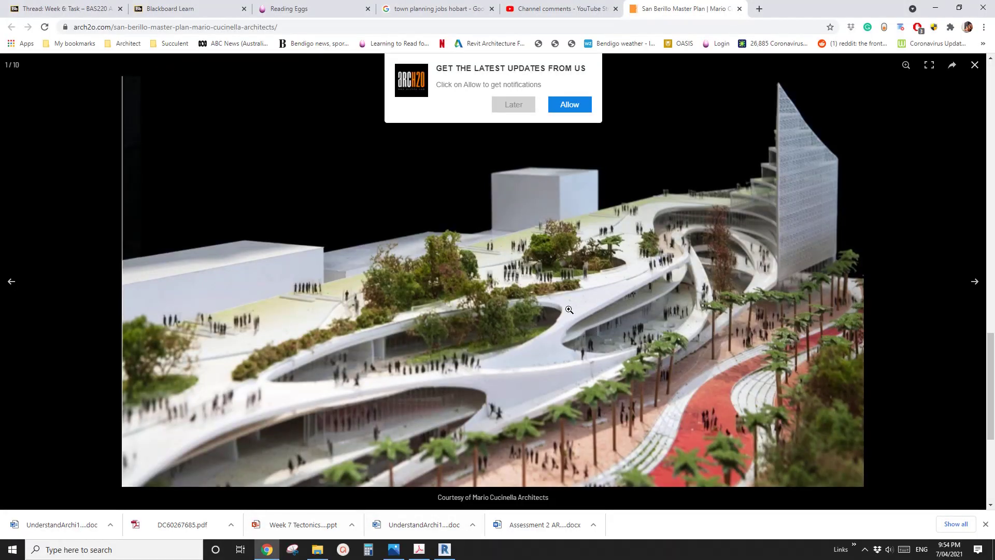
left_click(444, 550)
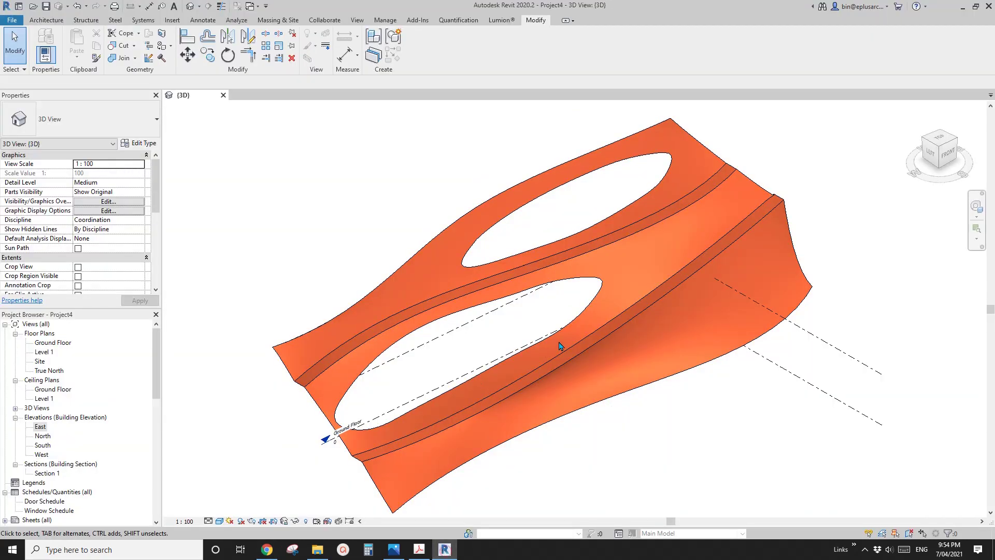
Start Roof by Face with the Generic - 400mm roof type selected
left_click(46, 20)
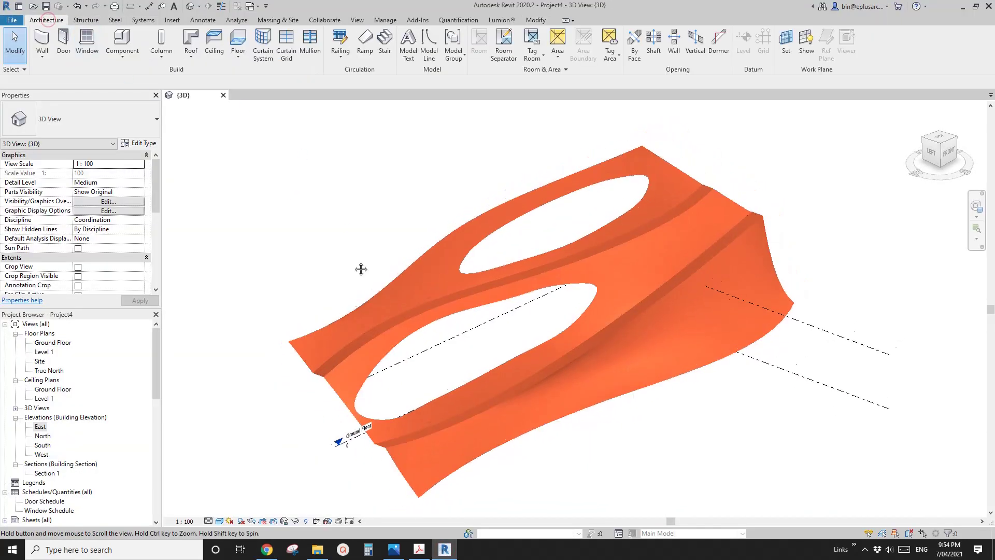
middle_click_drag(359, 267, 211, 161, "shift")
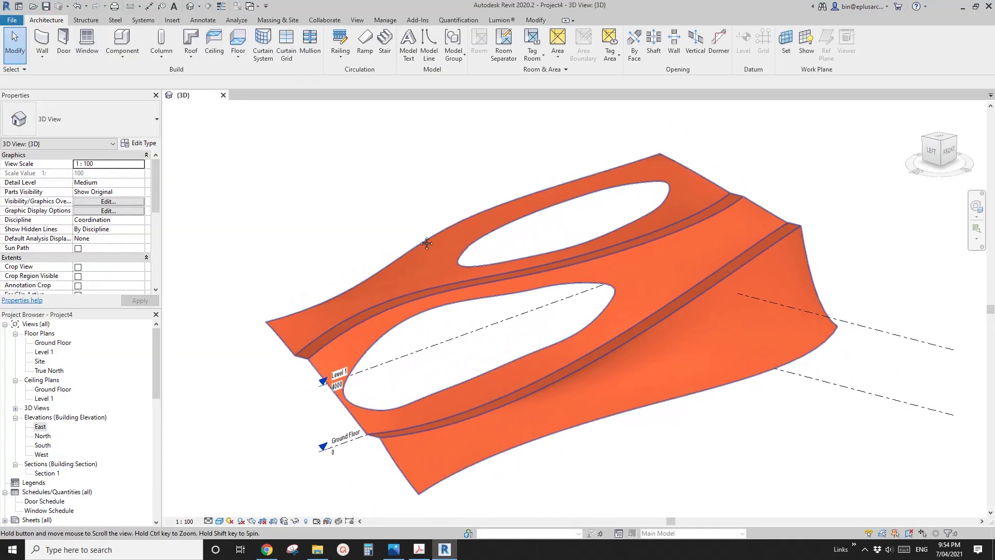
left_click(190, 58)
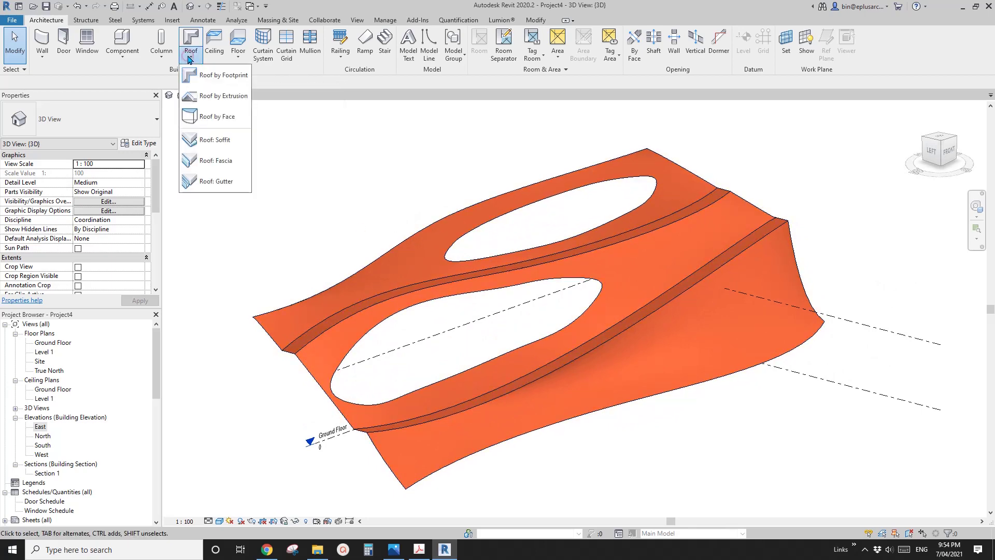
left_click(219, 117)
left_click(99, 122)
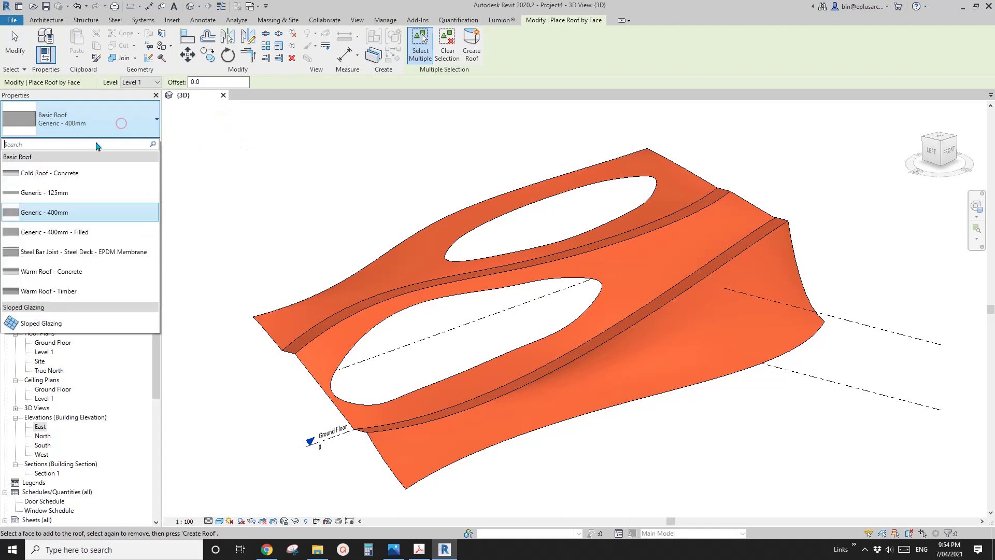
left_click(79, 216)
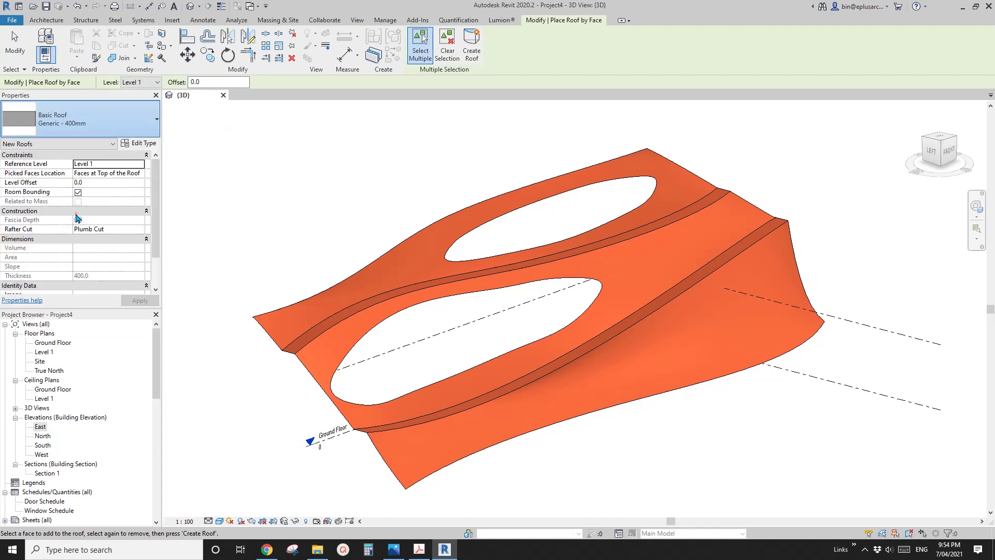
Duplicate the roof type as '200mm' with a 200 layer thickness
left_click(140, 148)
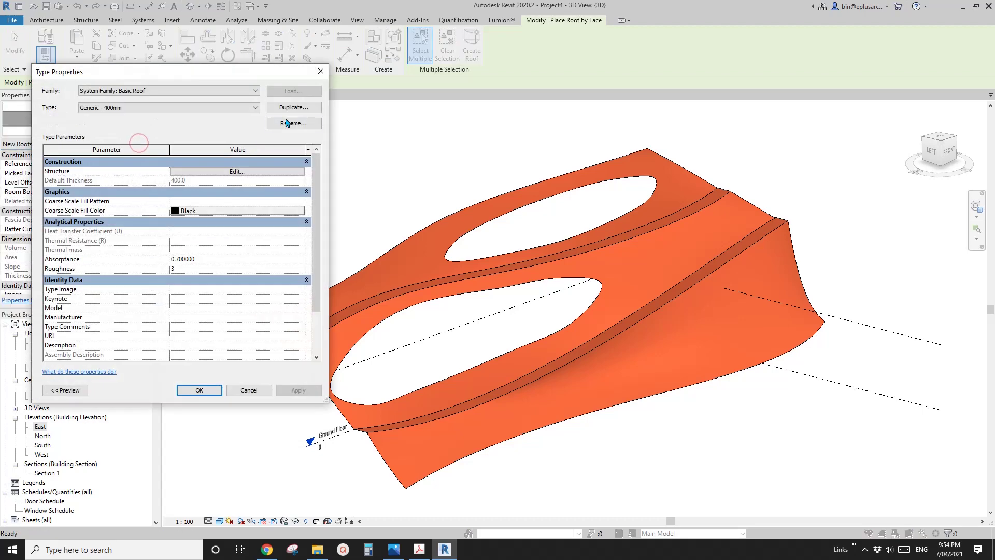
left_click(288, 108)
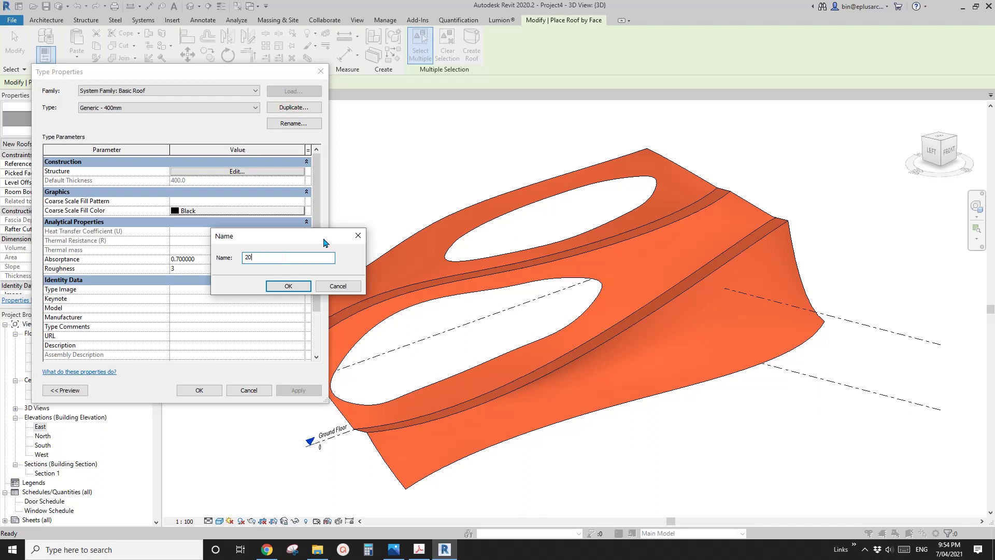
left_click(299, 289)
left_click(216, 172)
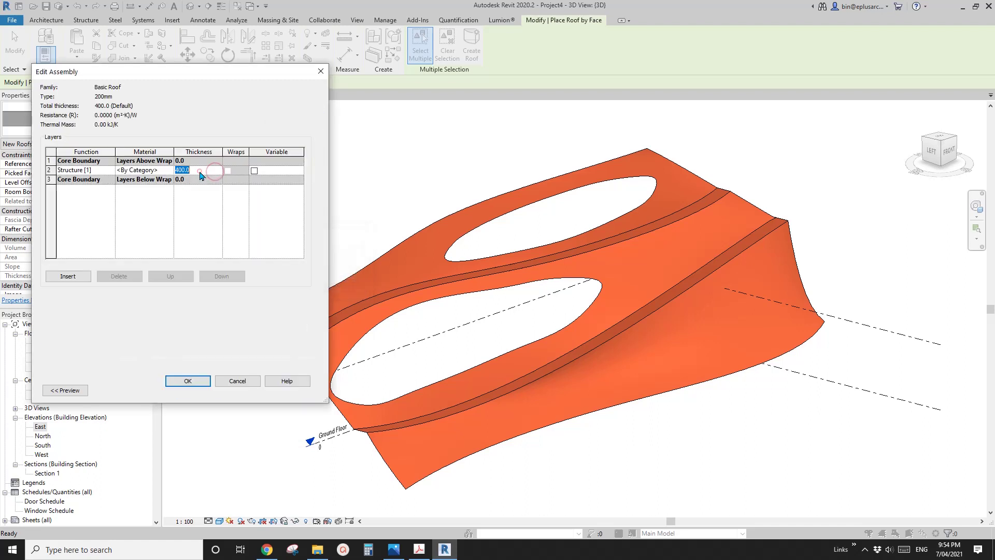
left_click(188, 381)
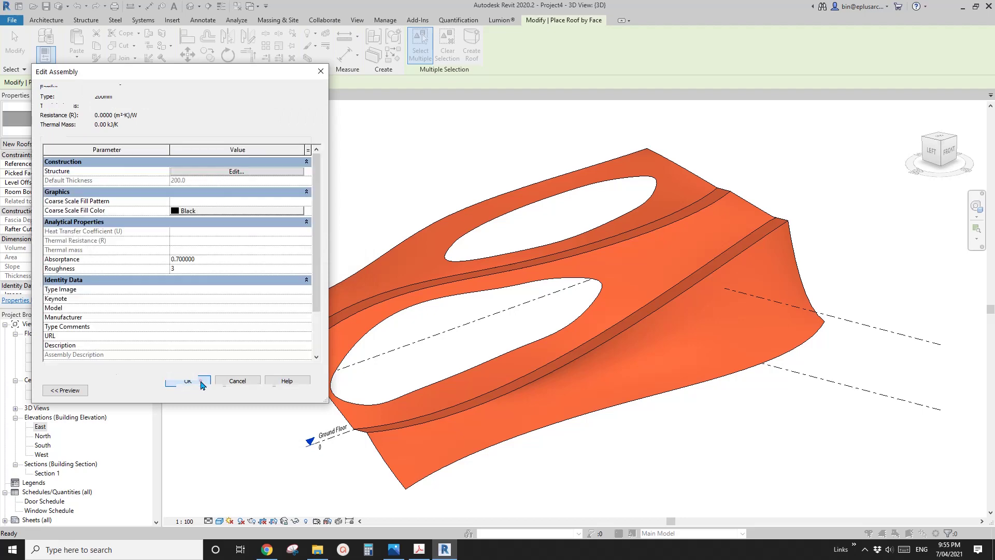
left_click(201, 388)
scroll(519, 320, "up", 2)
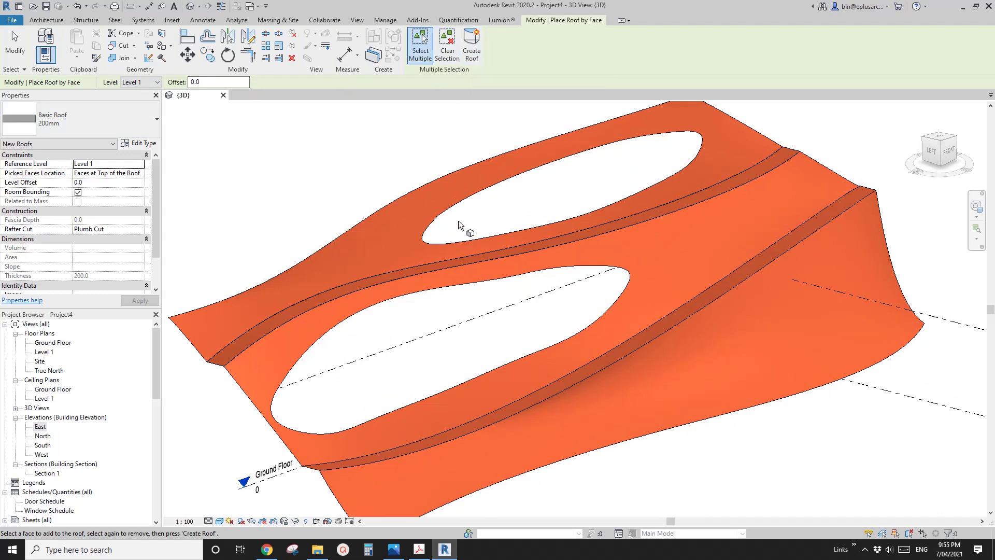
Place 200mm roof strips on the mass's two narrow ridge faces, then end roof placement
middle_click_drag(490, 256, 645, 259, "shift")
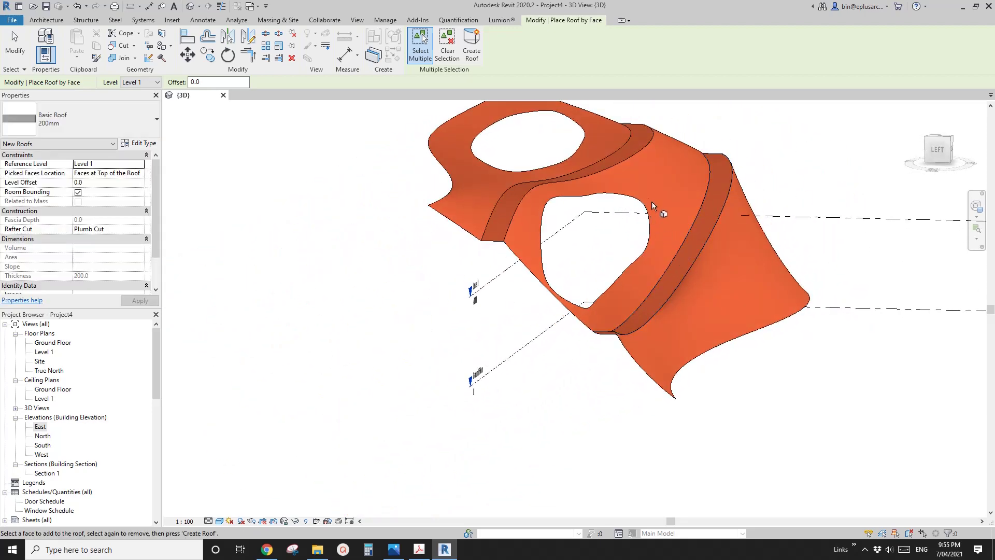
middle_click_drag(647, 191, 661, 264, "shift")
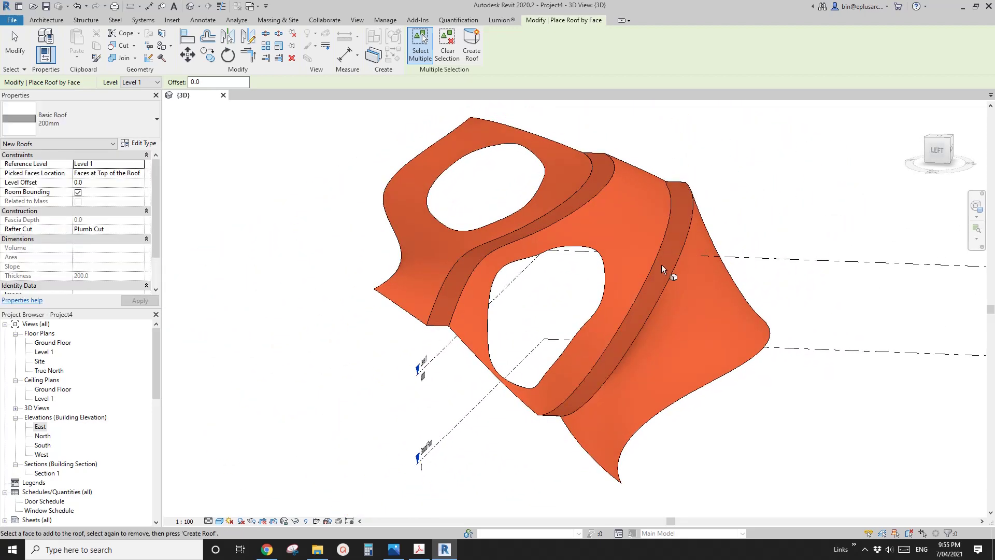
left_click(452, 317)
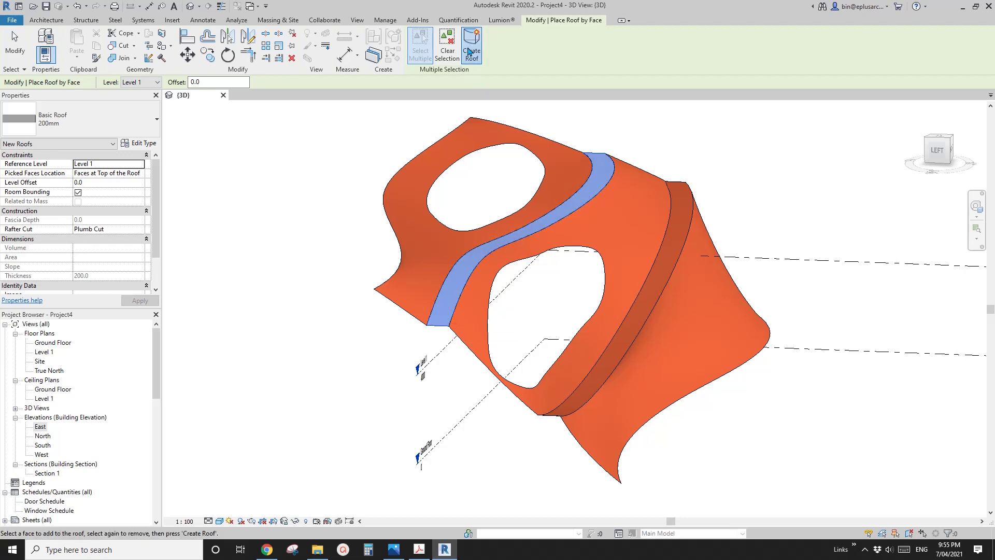
mouse_move(521, 235)
middle_mouse_down("shift")
mouse_move(617, 271)
mouse_move(570, 327)
middle_mouse_up("shift")
left_click(570, 327)
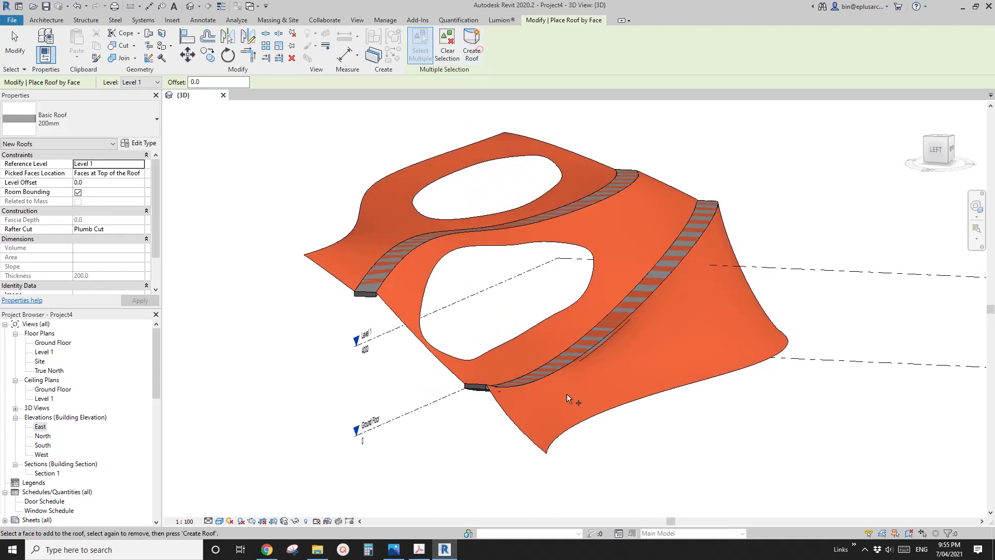
middle_click_drag(416, 279, 503, 311, "shift")
key("Escape")
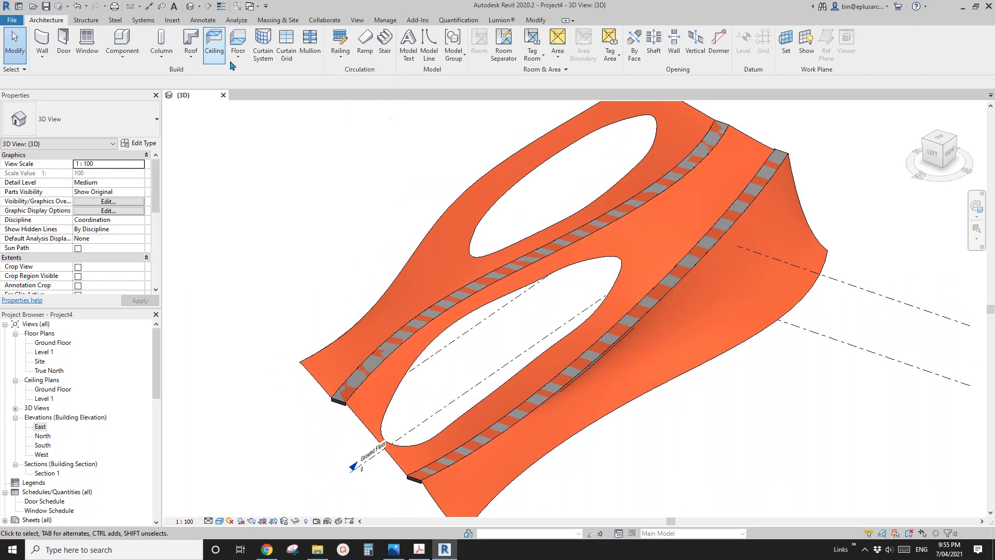
left_click(42, 54)
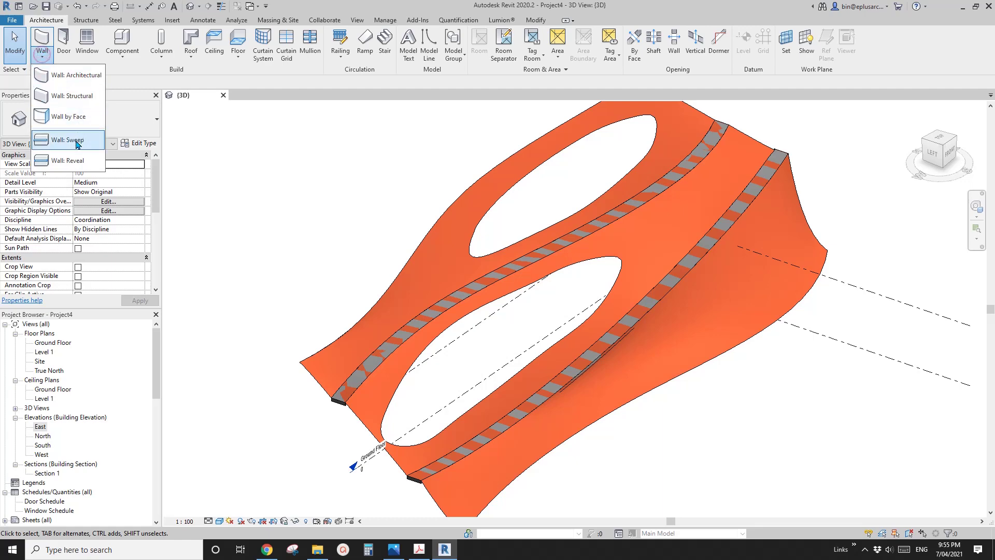
left_click(72, 75)
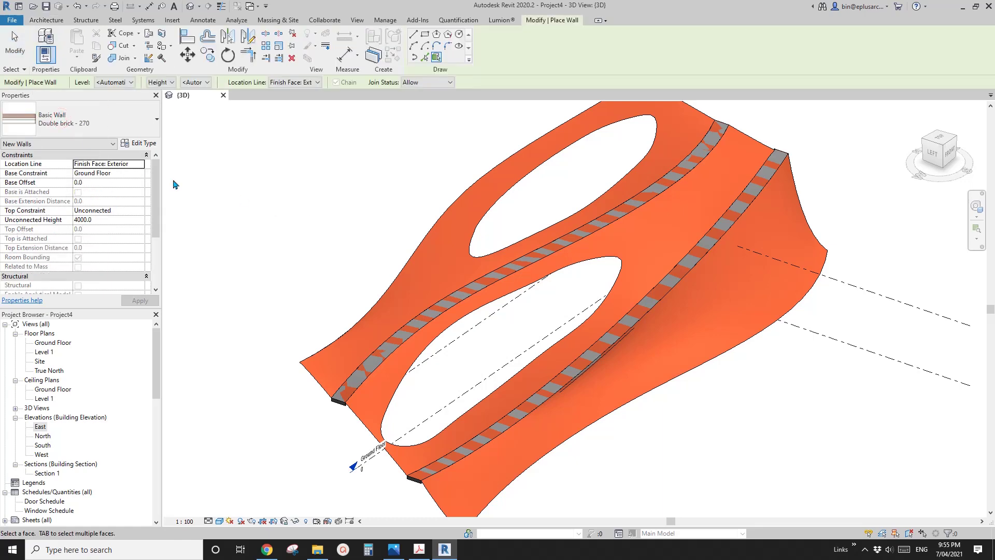
left_click(124, 130)
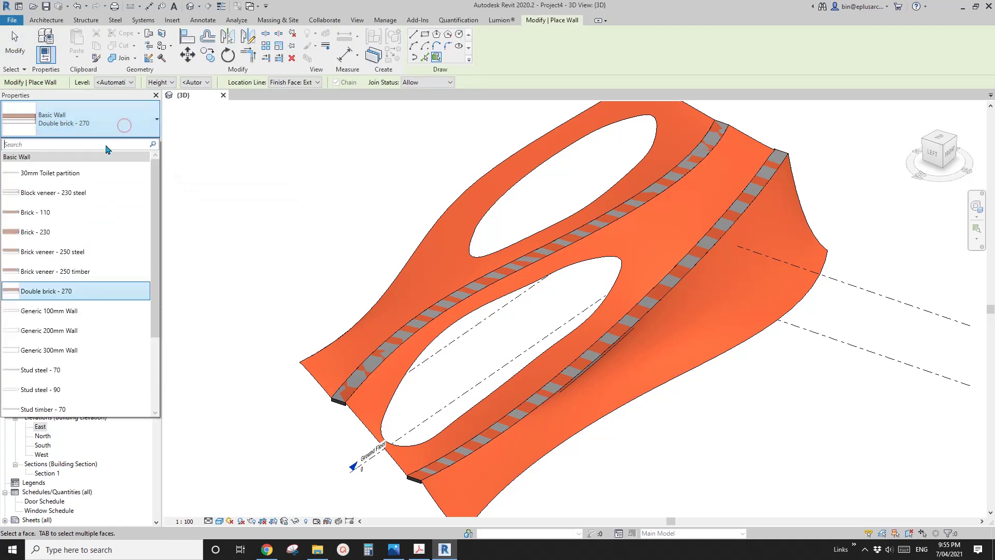
left_click(59, 334)
scroll(423, 286, "down", 2)
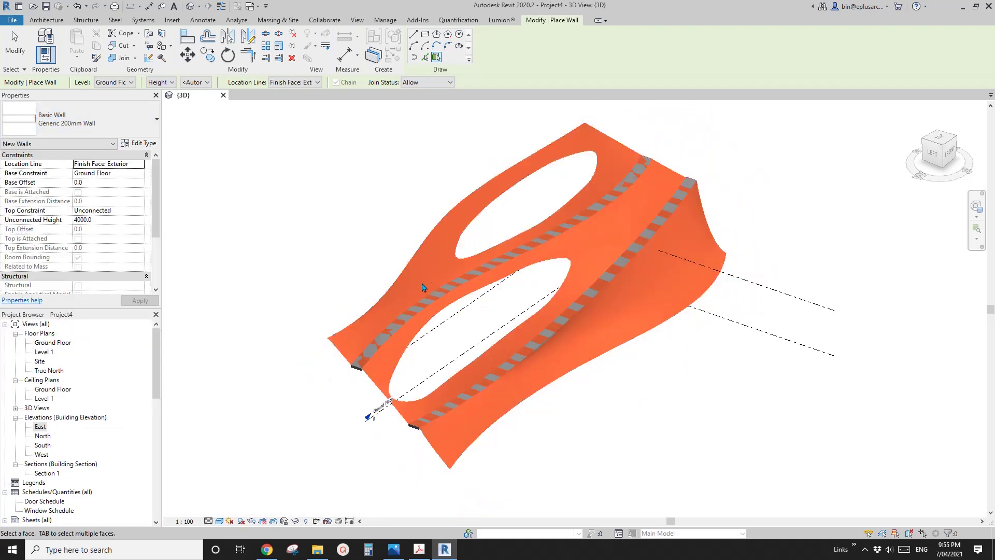
middle_click_drag(424, 288, 551, 281, "shift")
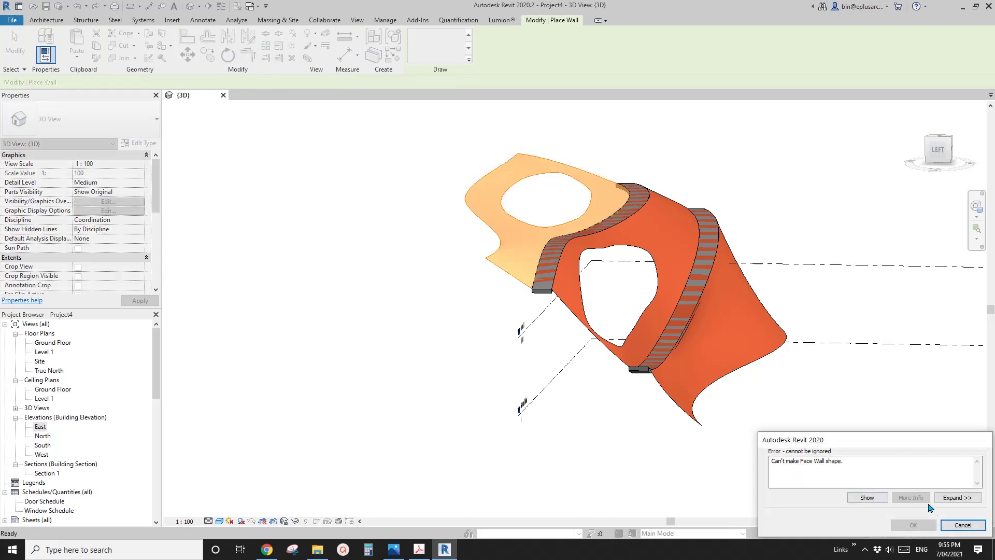
left_click(963, 525)
scroll(576, 305, "up", 6)
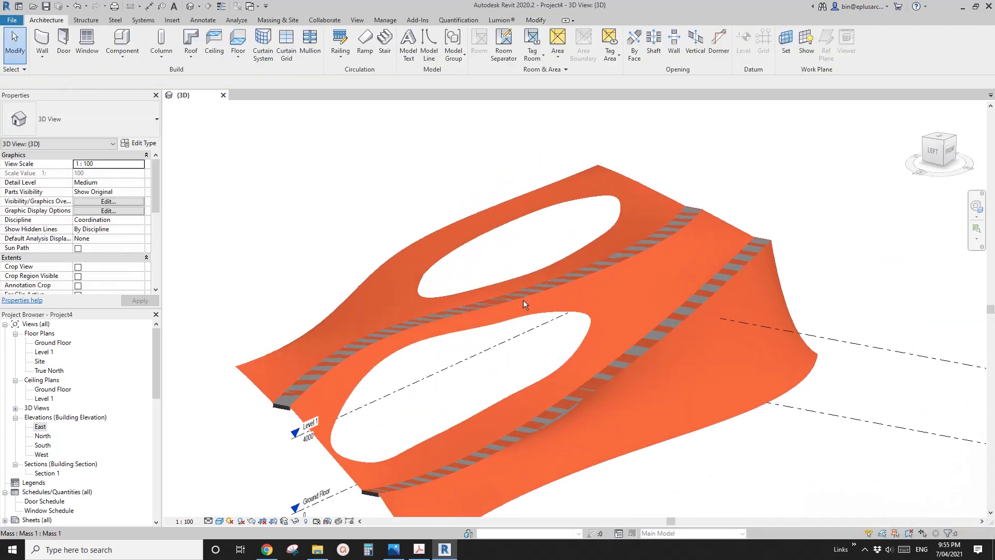
Start Wall by Face using the Generic 100mm Wall type
middle_click_drag(611, 284, 517, 212, "shift")
scroll(517, 211, "down", 1)
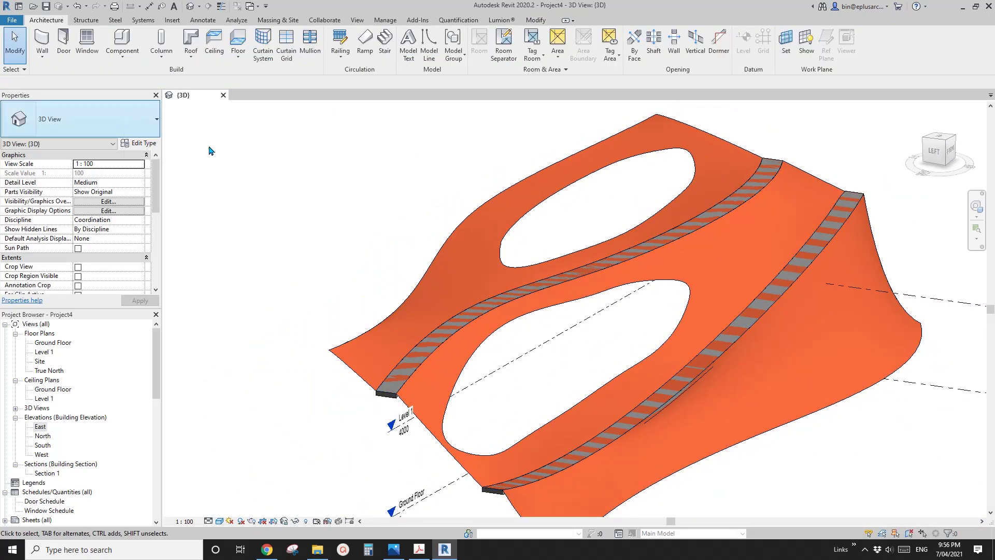
left_click(42, 55)
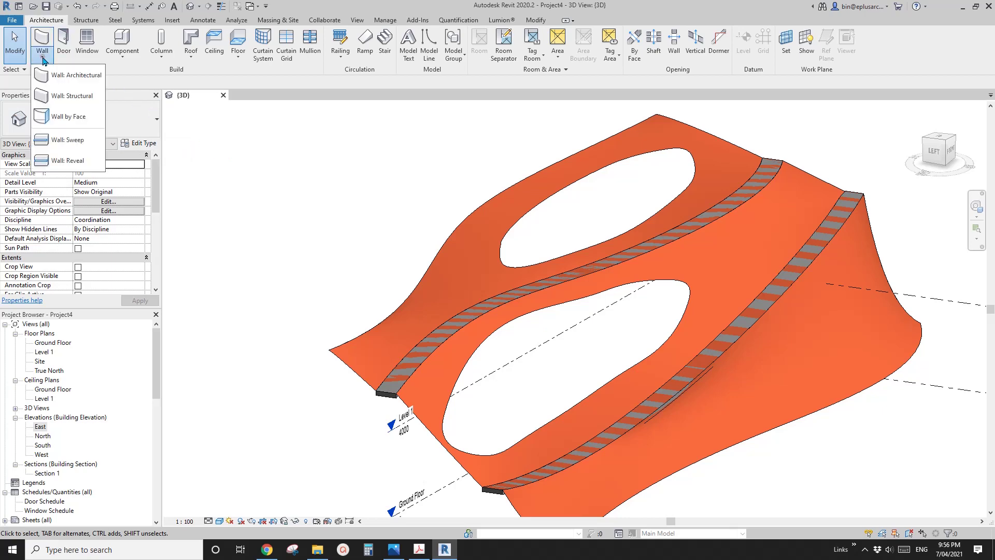
left_click(75, 119)
left_click(119, 123)
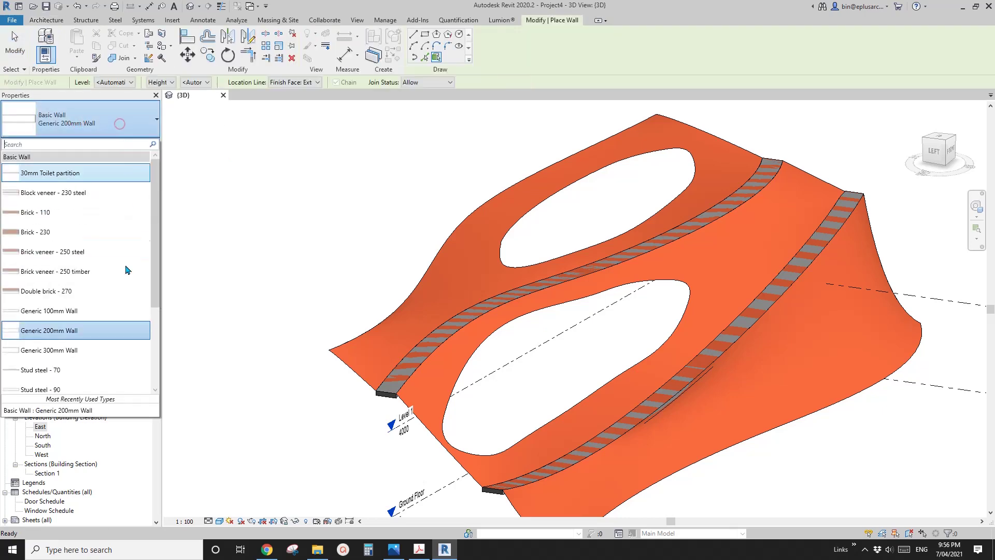
left_click(70, 311)
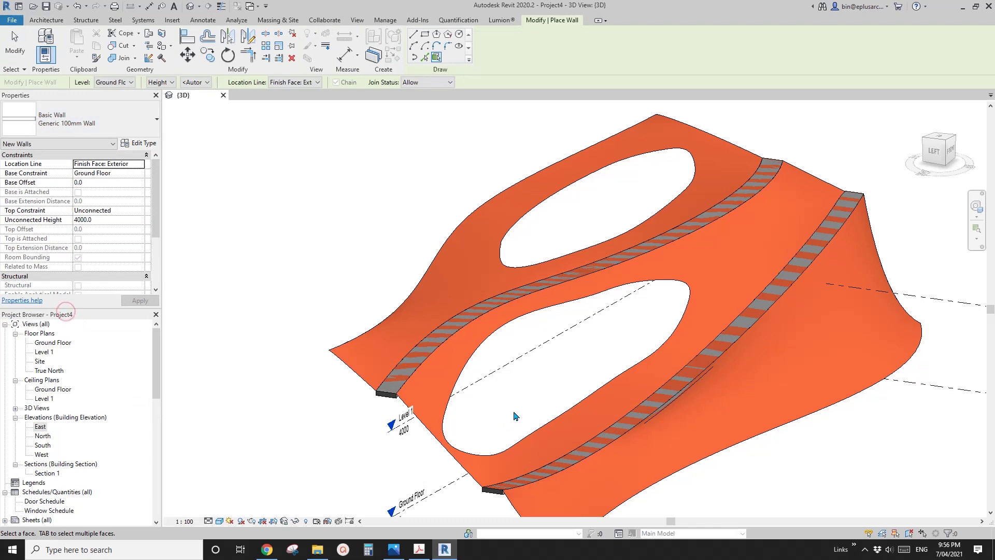
Put a wall on the lower curved mass face; dismiss the error on the top face
middle_click_drag(516, 415, 553, 376)
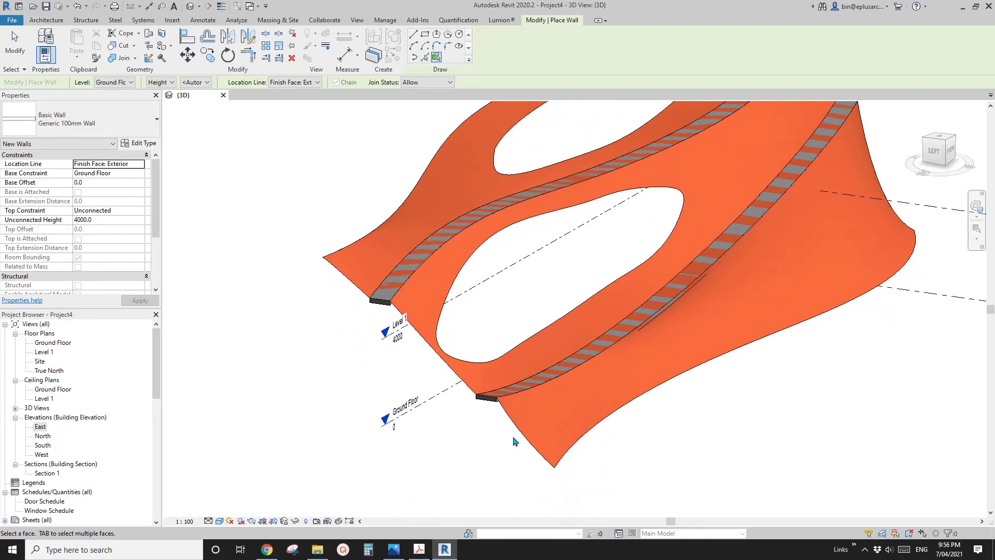
left_click(515, 441)
middle_click_drag(501, 465, 709, 307, "shift")
middle_click_drag(581, 338, 558, 346, "shift")
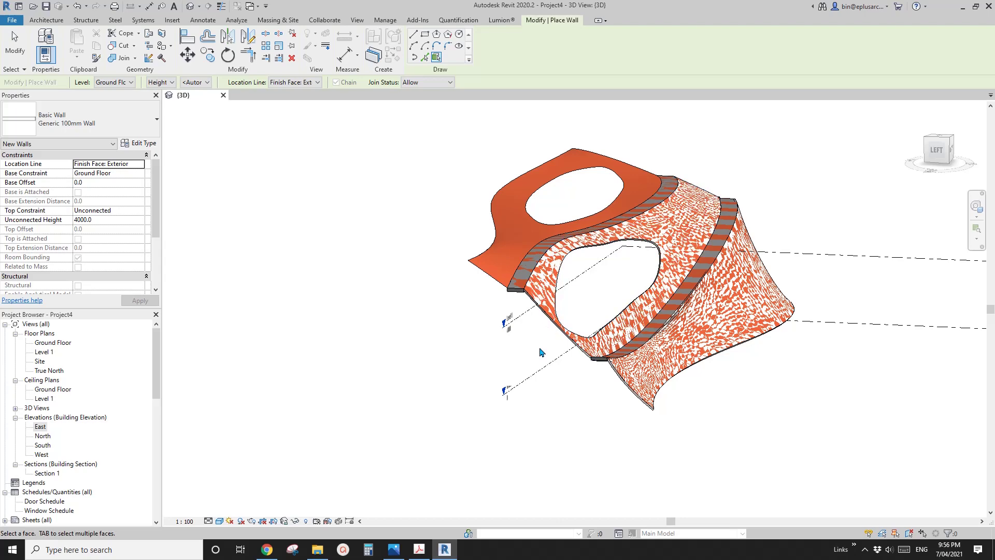
left_click(491, 322)
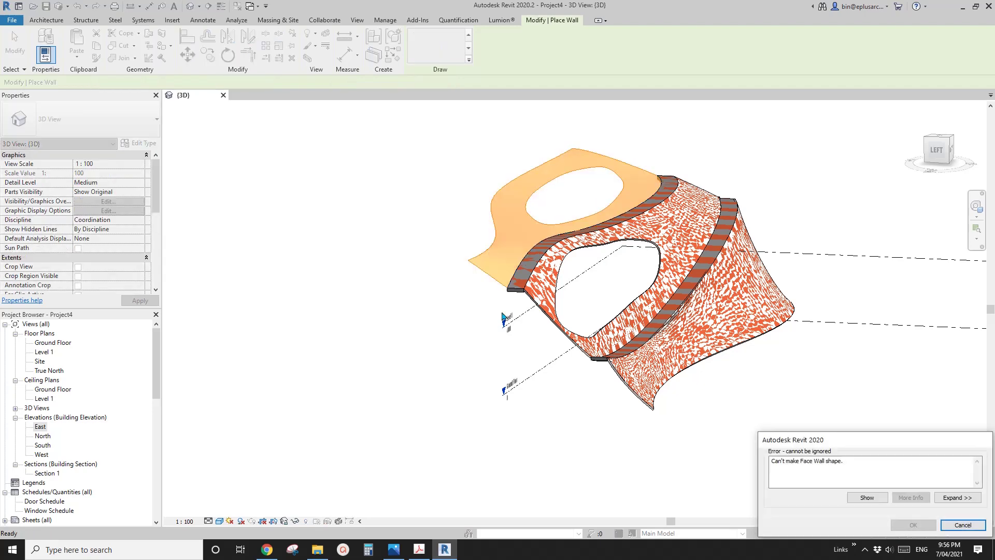
left_click(962, 525)
middle_click_drag(622, 243, 425, 197, "shift")
left_click(138, 143)
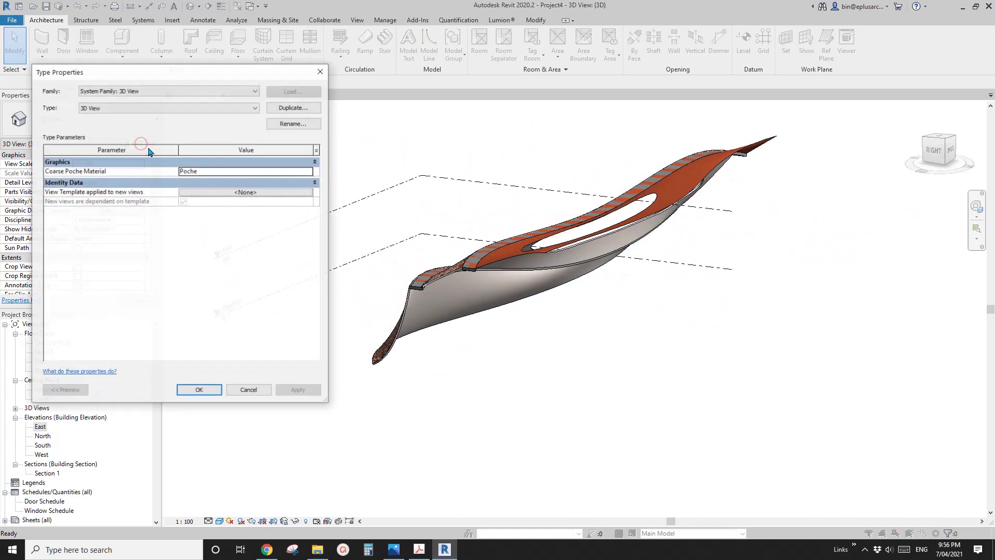
left_click(291, 109)
key("Escape")
key("Escape")
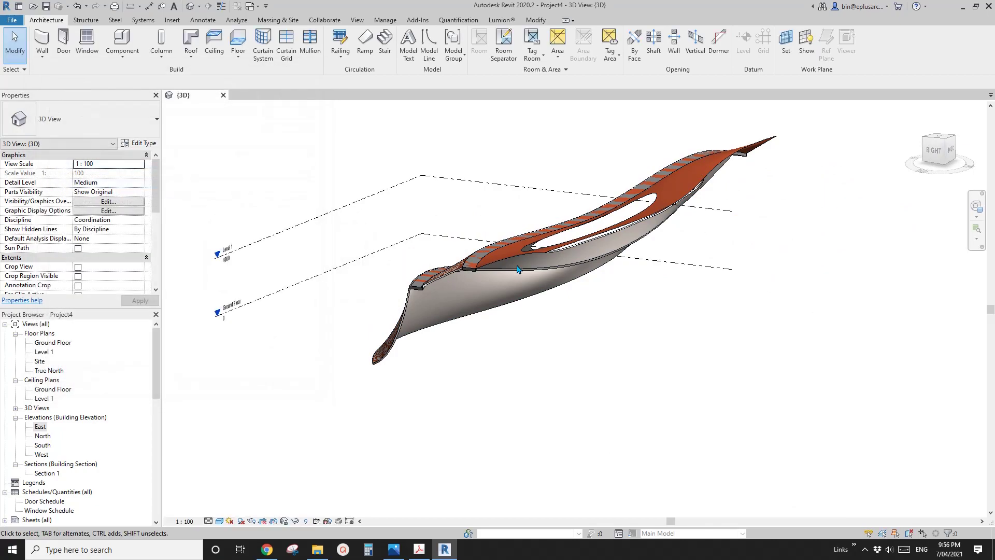
middle_click_drag(518, 268, 667, 225, "shift")
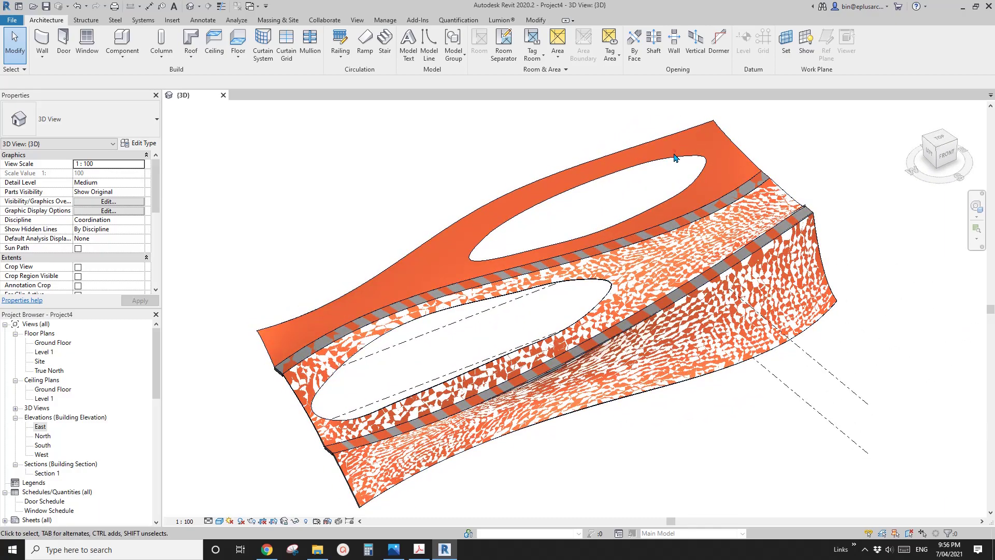
middle_click_drag(675, 158, 617, 268, "shift")
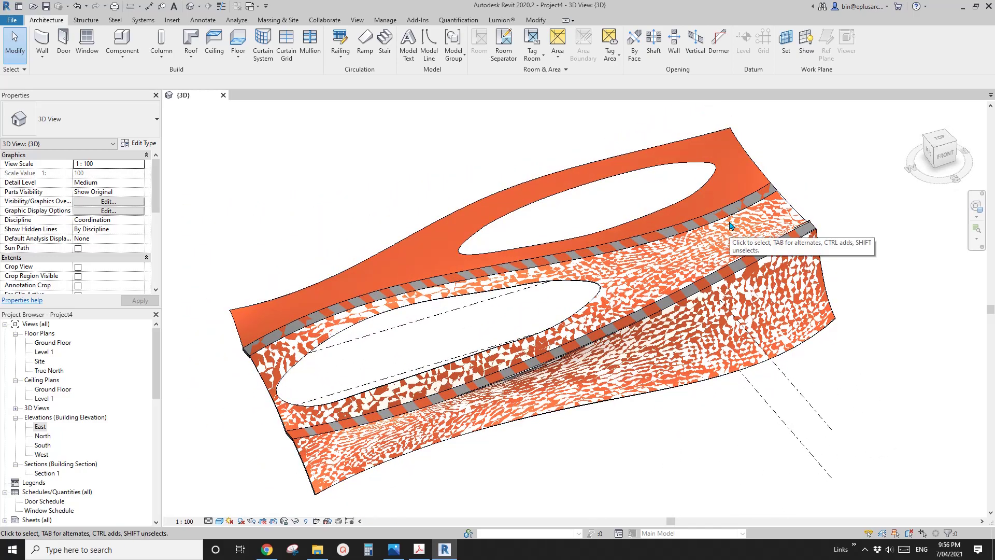
scroll(732, 228, "down", 1)
middle_click_drag(731, 229, 715, 227, "shift")
left_click(266, 548)
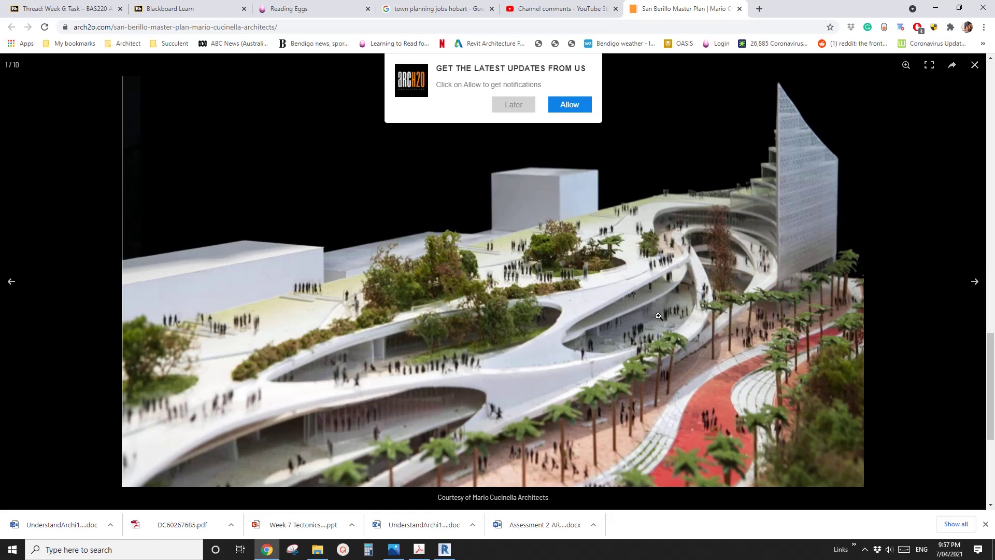
left_click(443, 554)
scroll(617, 361, "down", 1)
middle_click_drag(617, 361, 655, 358, "shift")
scroll(655, 339, "up", 2)
middle_click_drag(657, 299, 620, 350, "shift")
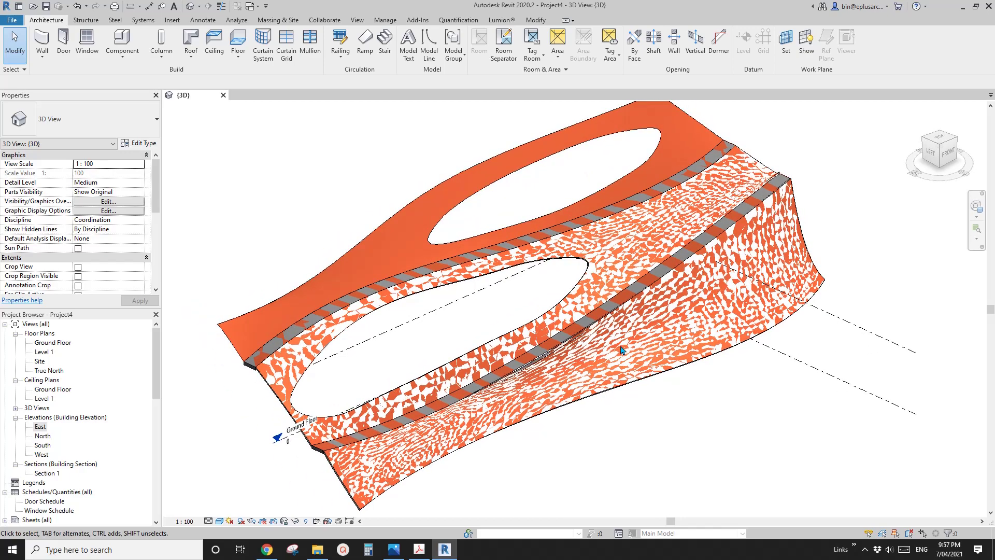